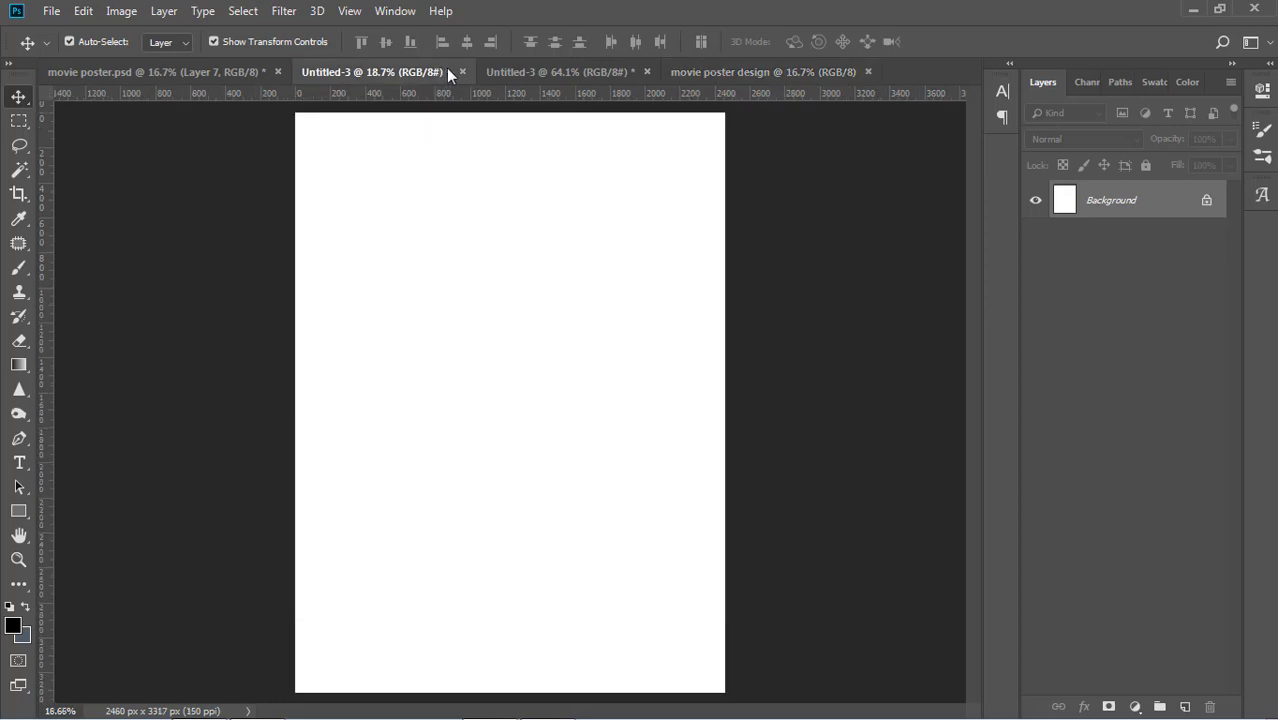
Step: Close the blank Untitled-3 document without saving its changes
left_click(463, 71)
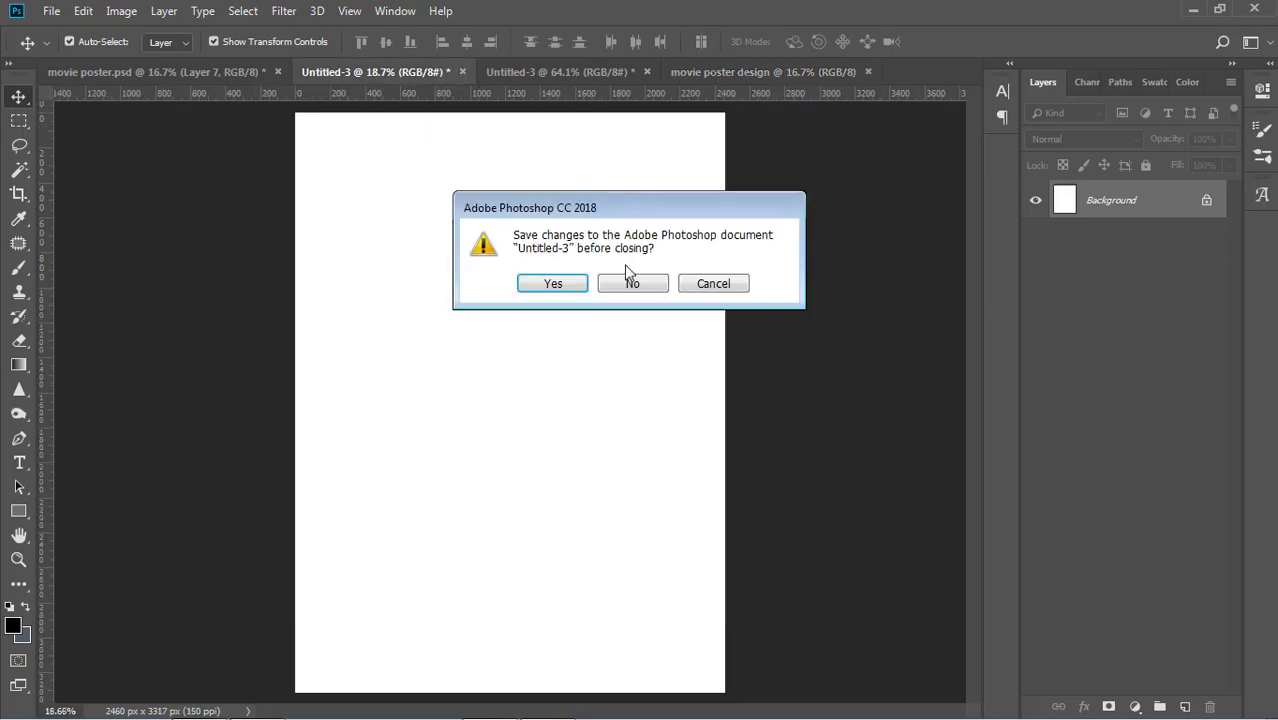
left_click(638, 292)
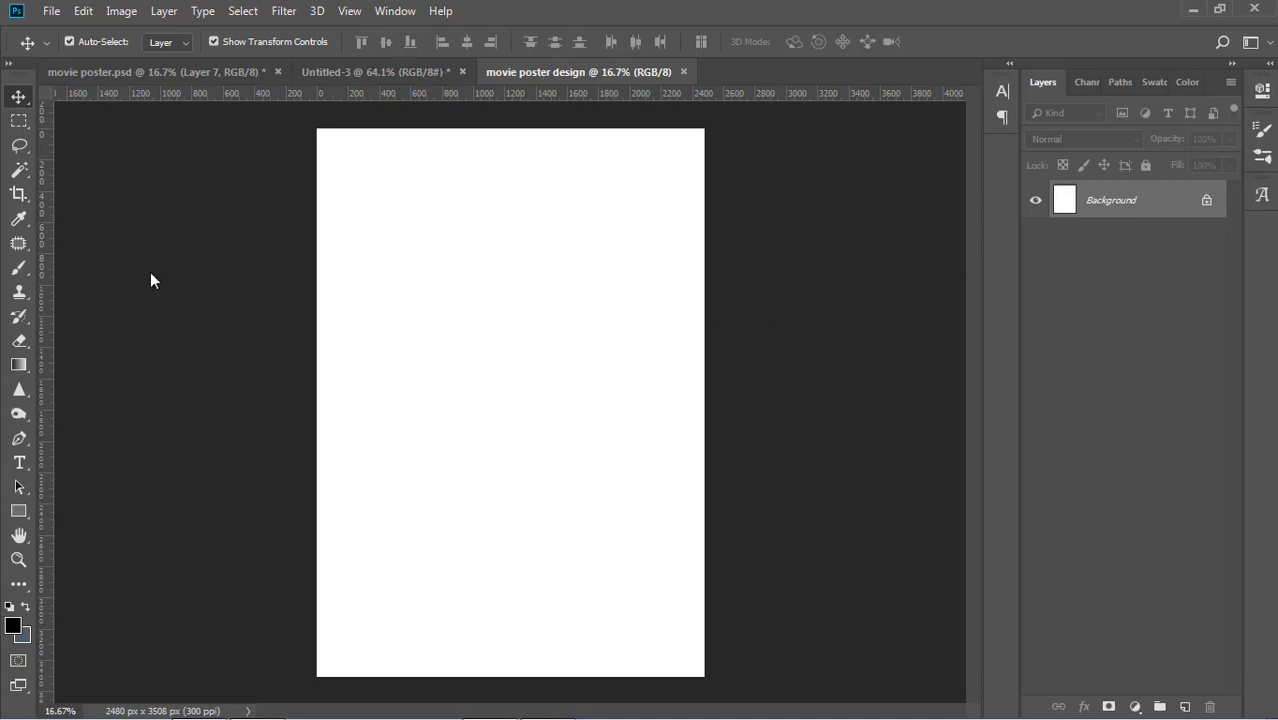
Step: Copy the palace picture from Untitled-3 into the movie poster design document and scale it to about 589% over the poster's lower part
left_click(387, 74)
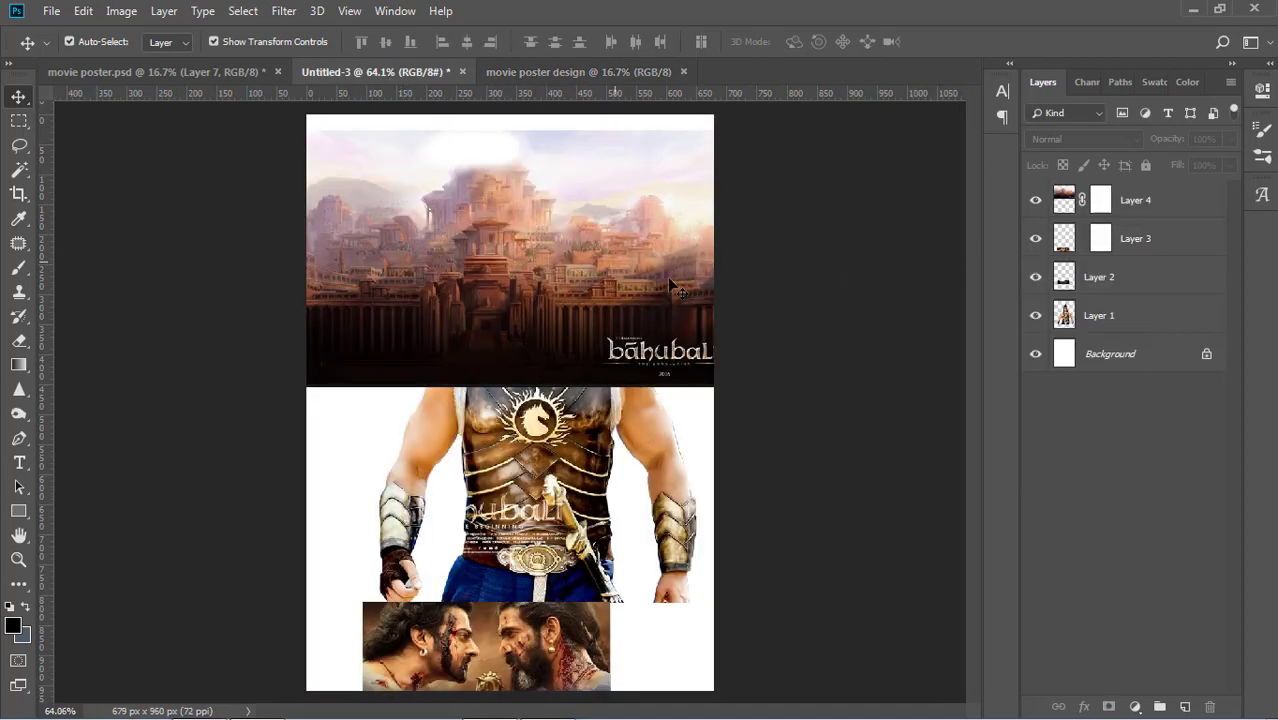
left_click_drag(580, 292, 741, 633)
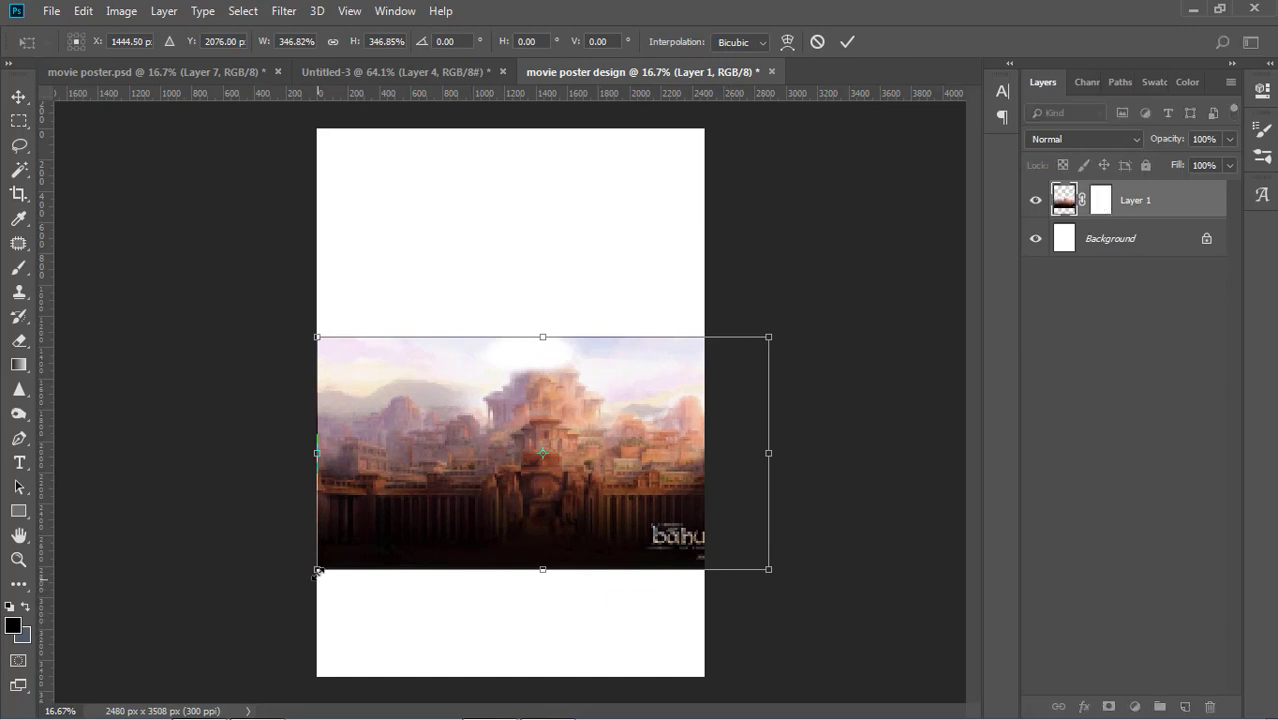
left_click_drag(314, 572, 164, 687)
mouse_move(535, 554)
left_mouse_down()
mouse_move(576, 612)
mouse_move(547, 540)
left_mouse_up()
left_click_drag(790, 326, 880, 181)
left_click_drag(598, 443, 597, 490)
left_click_drag(914, 305, 929, 293)
left_click_drag(617, 492, 587, 500)
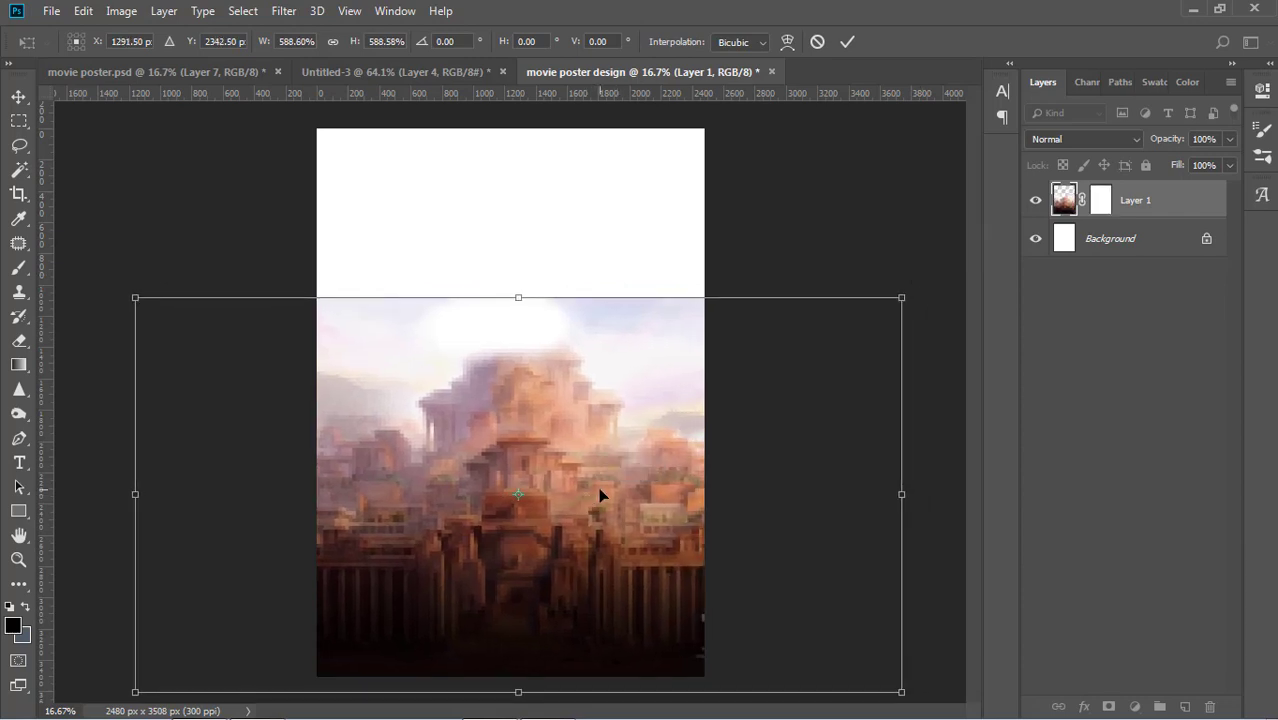
key("Return")
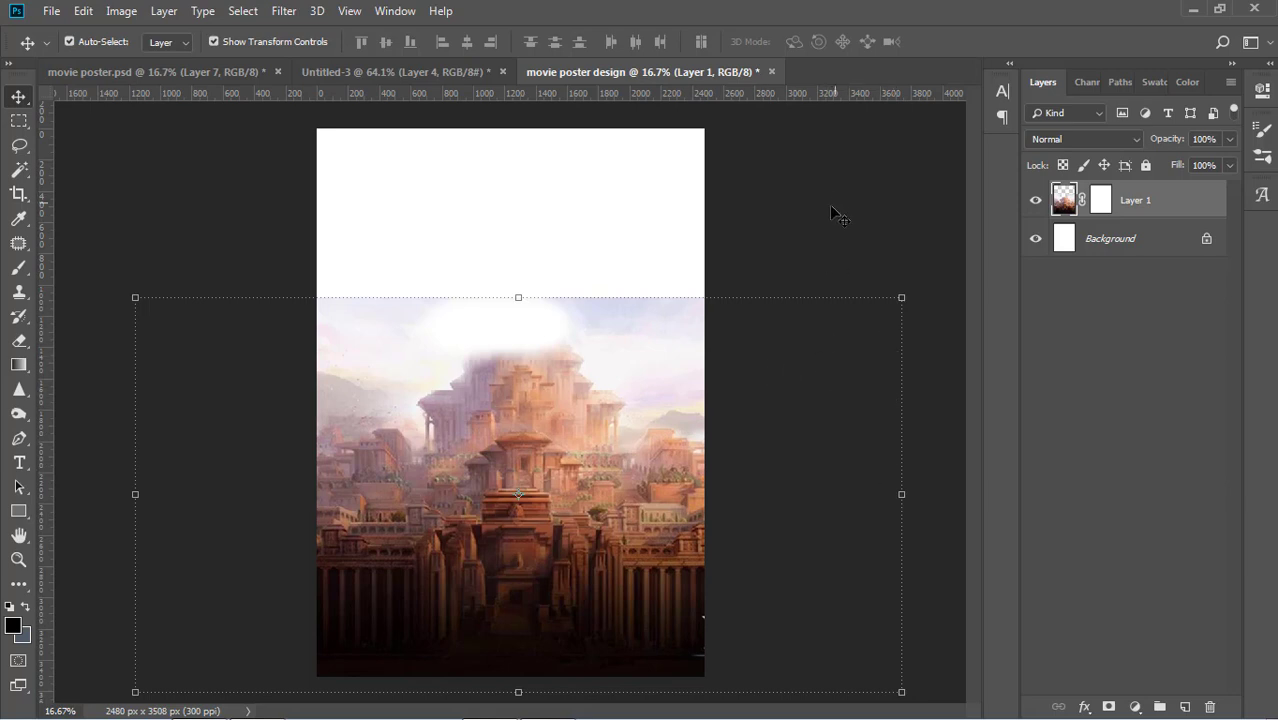
Step: Shift the palace picture slightly down, and enlarge it a little more from its upper-right corner
left_click(1236, 376)
left_click_drag(531, 439, 556, 454)
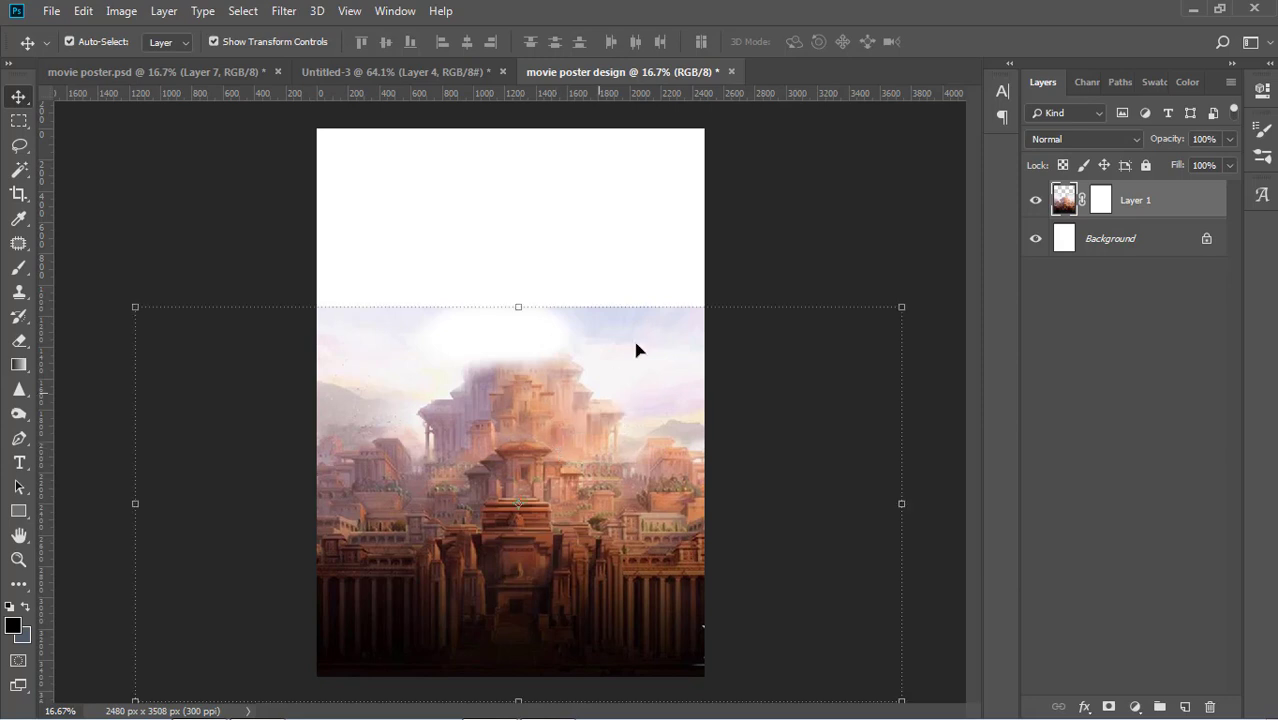
left_click_drag(903, 305, 937, 288)
key("Return")
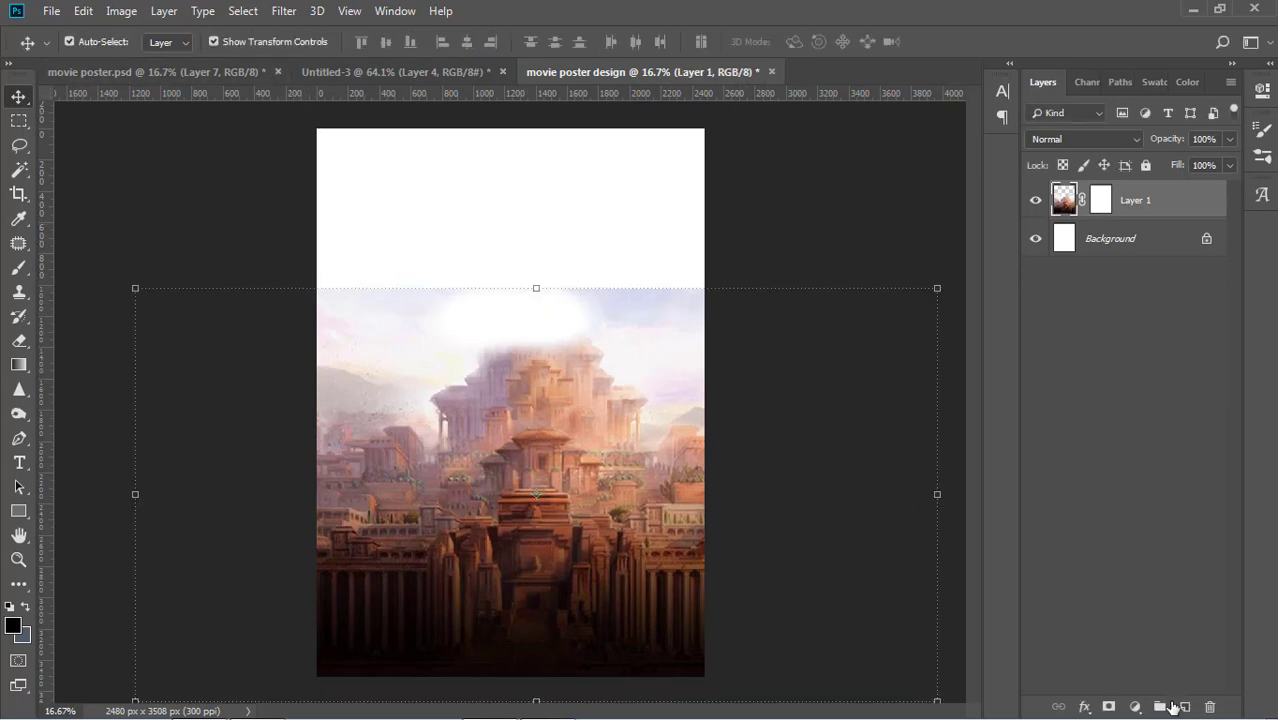
Step: Add a Levels adjustment layer clipped to the palace layer, keeping output levels at 0 and 255
left_click(1135, 707)
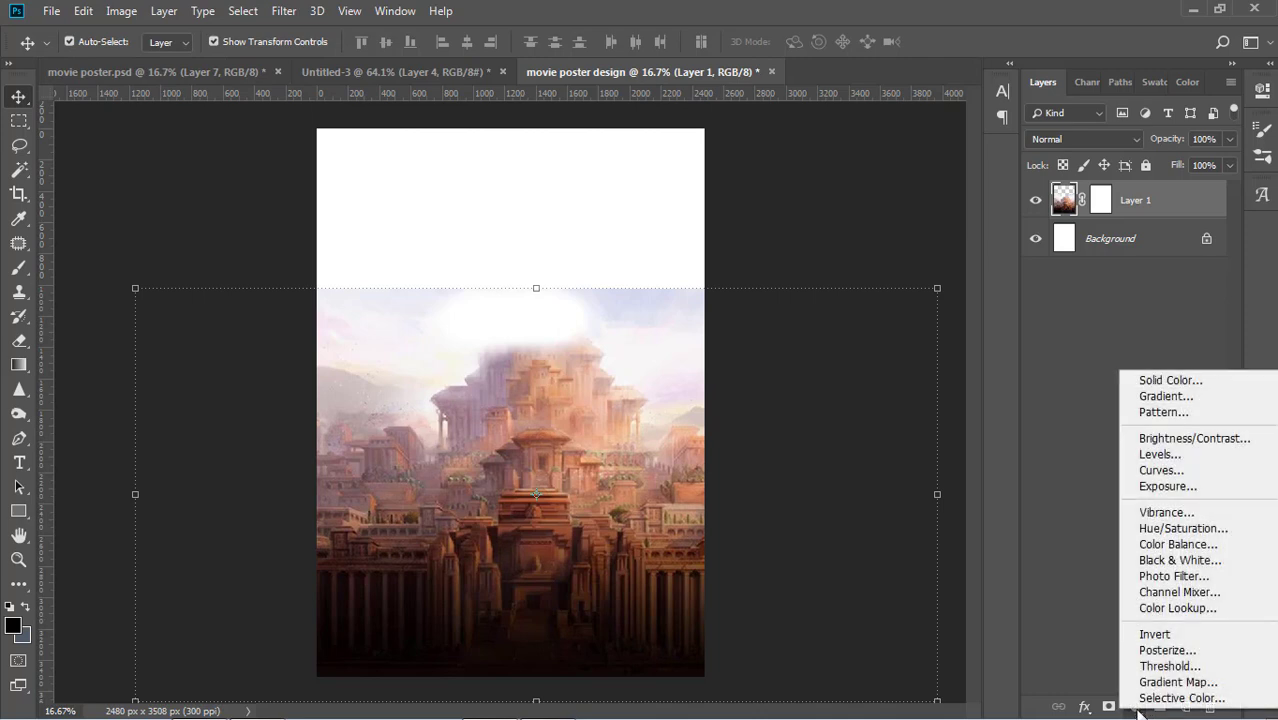
left_click(1177, 458)
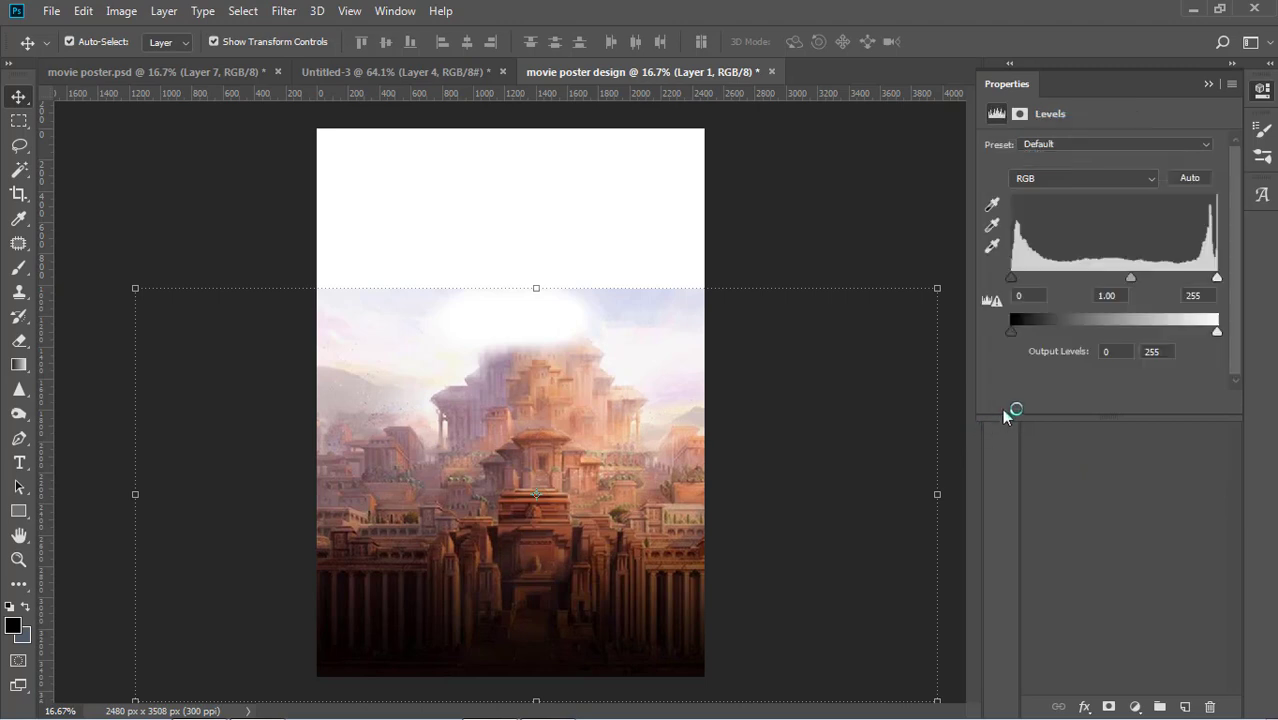
mouse_move(1010, 329)
left_mouse_down()
mouse_move(1033, 331)
mouse_move(1020, 329)
left_mouse_up()
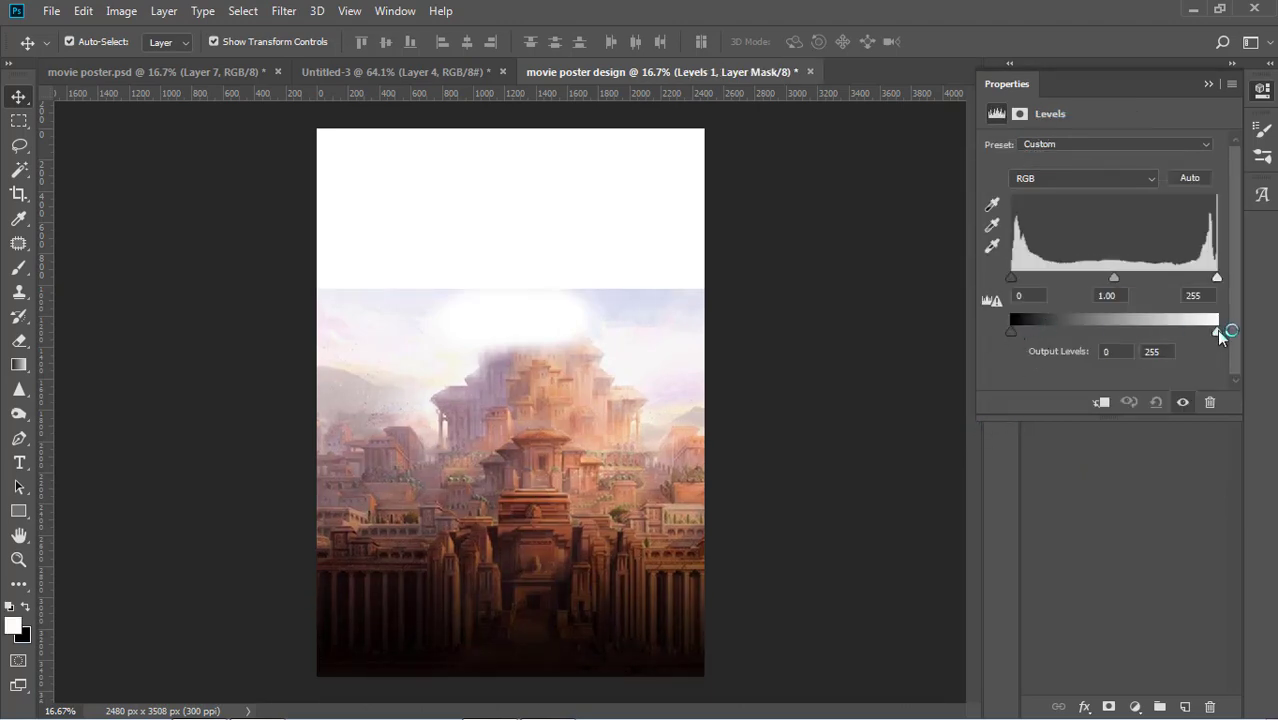
mouse_move(1218, 332)
left_mouse_down()
mouse_move(1178, 334)
mouse_move(1216, 333)
left_mouse_up()
left_click(869, 352)
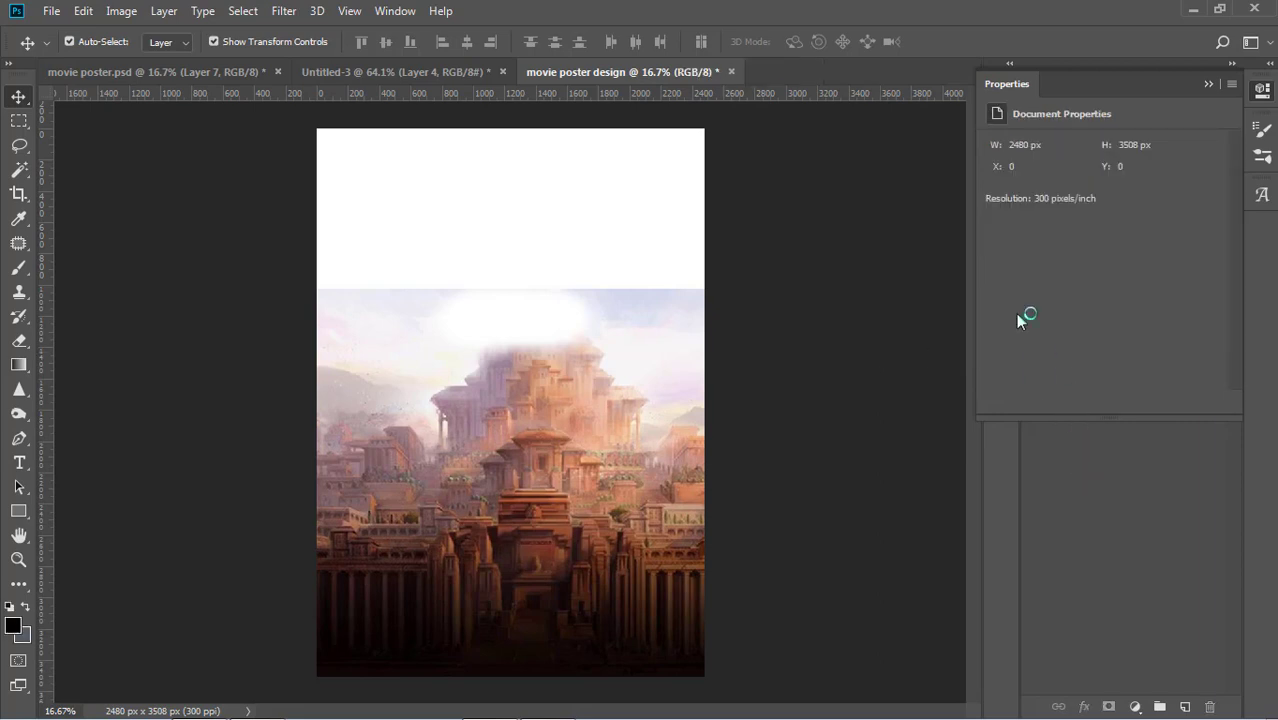
left_click(1211, 86)
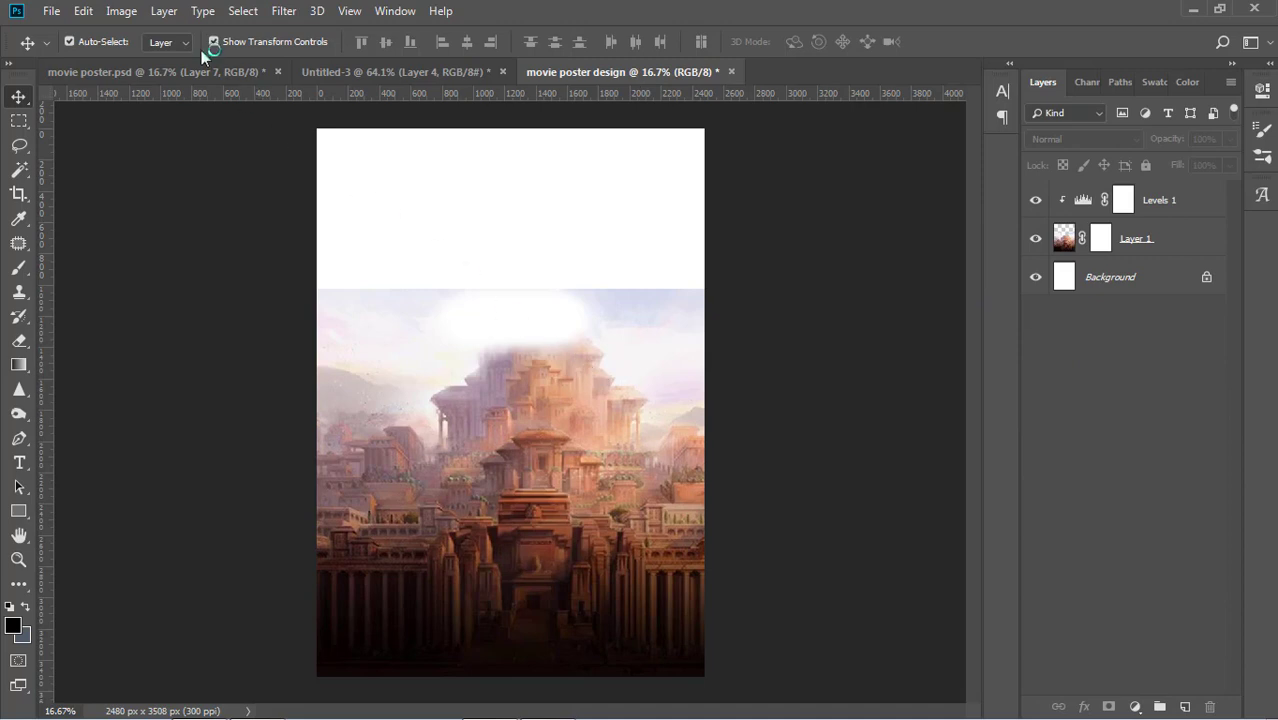
Step: Apply a Brightness/Contrast adjustment to the palace layer with brightness -8 and contrast 30
left_click(128, 11)
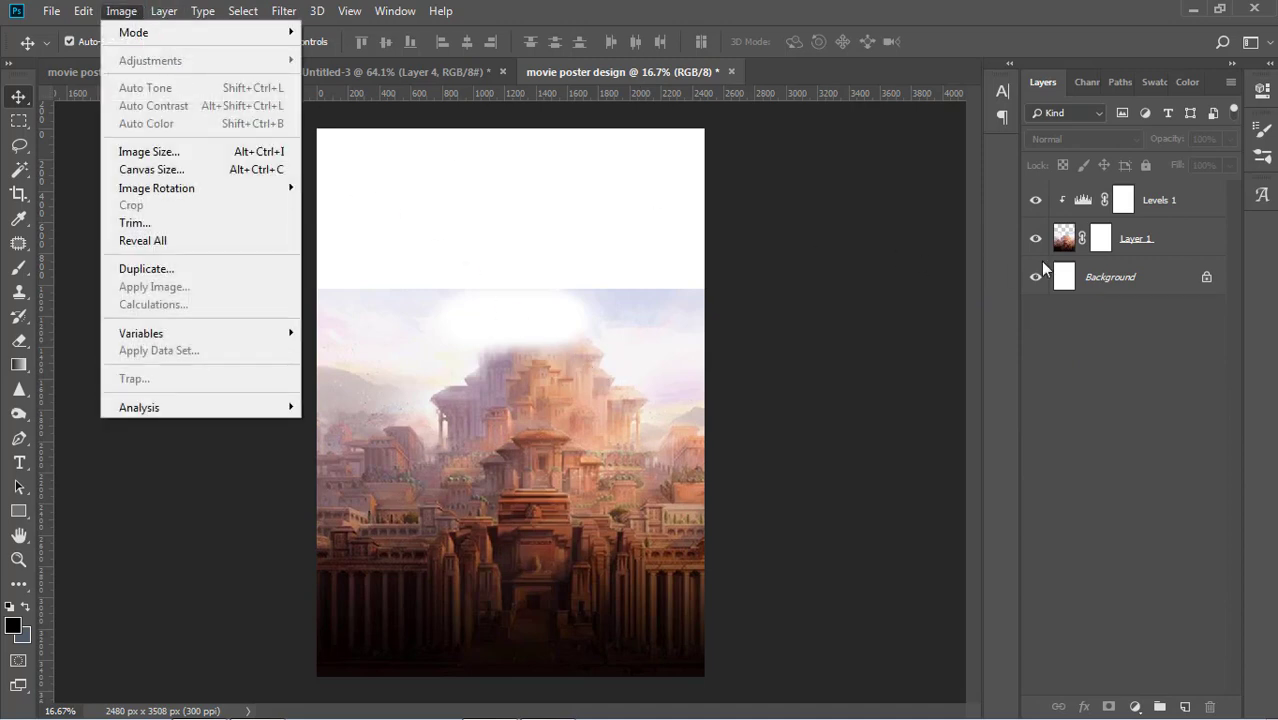
left_click(1064, 238)
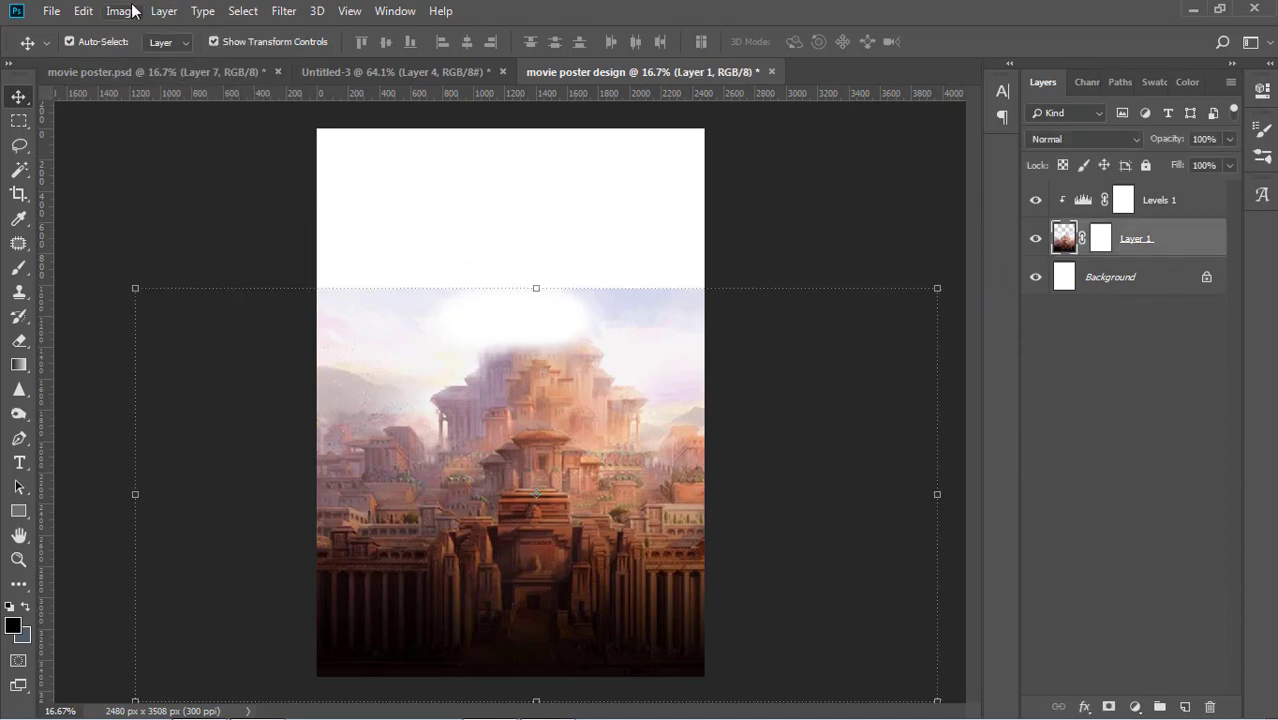
left_click(122, 11)
mouse_move(160, 60)
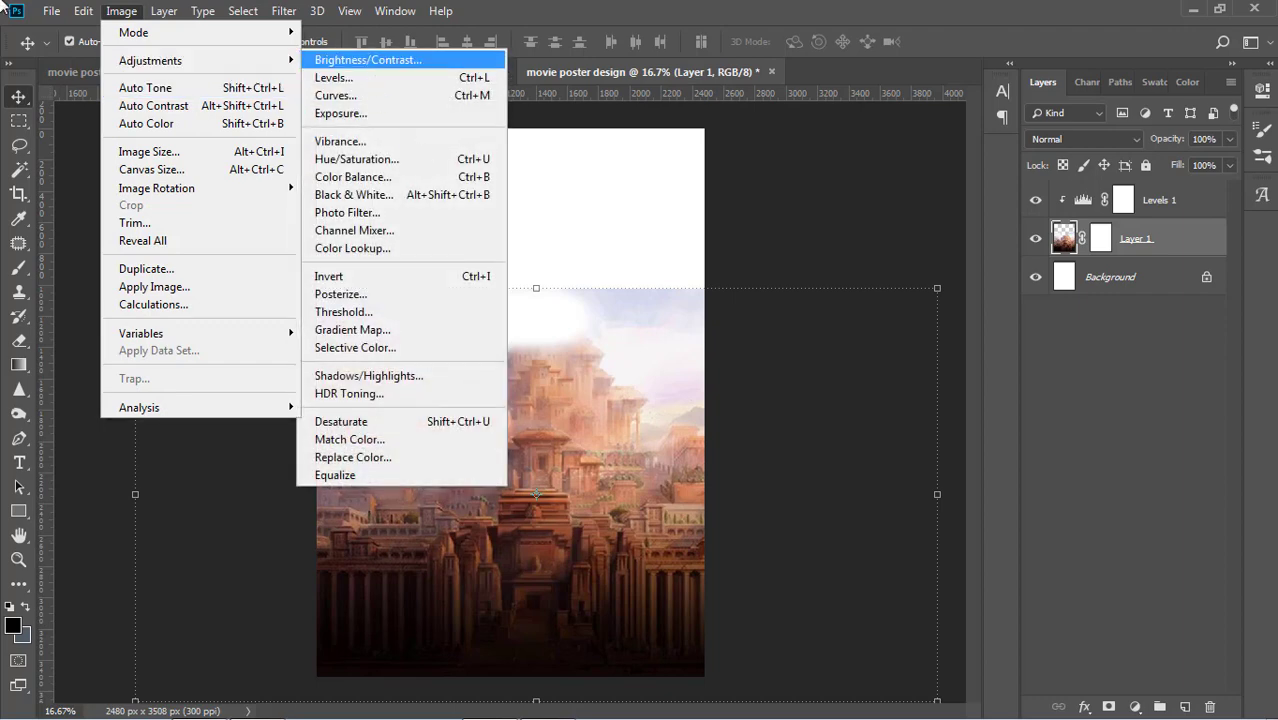
left_click(368, 60)
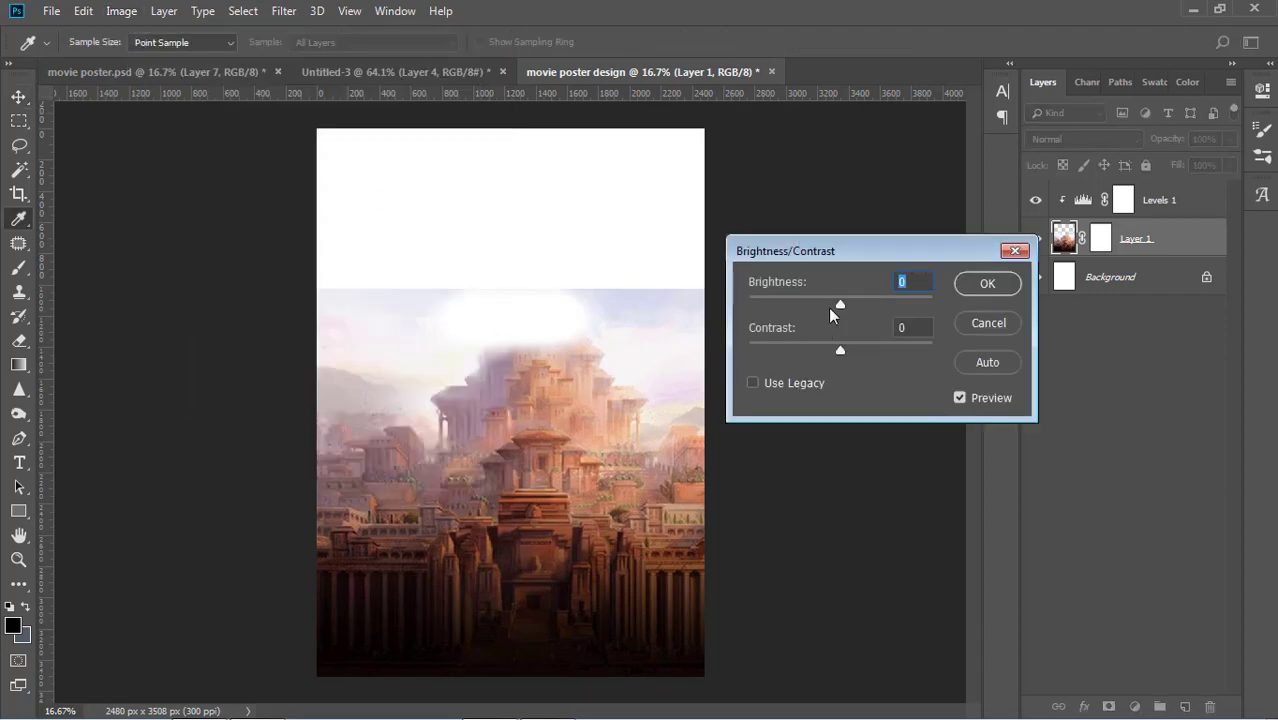
left_click_drag(842, 310, 867, 349)
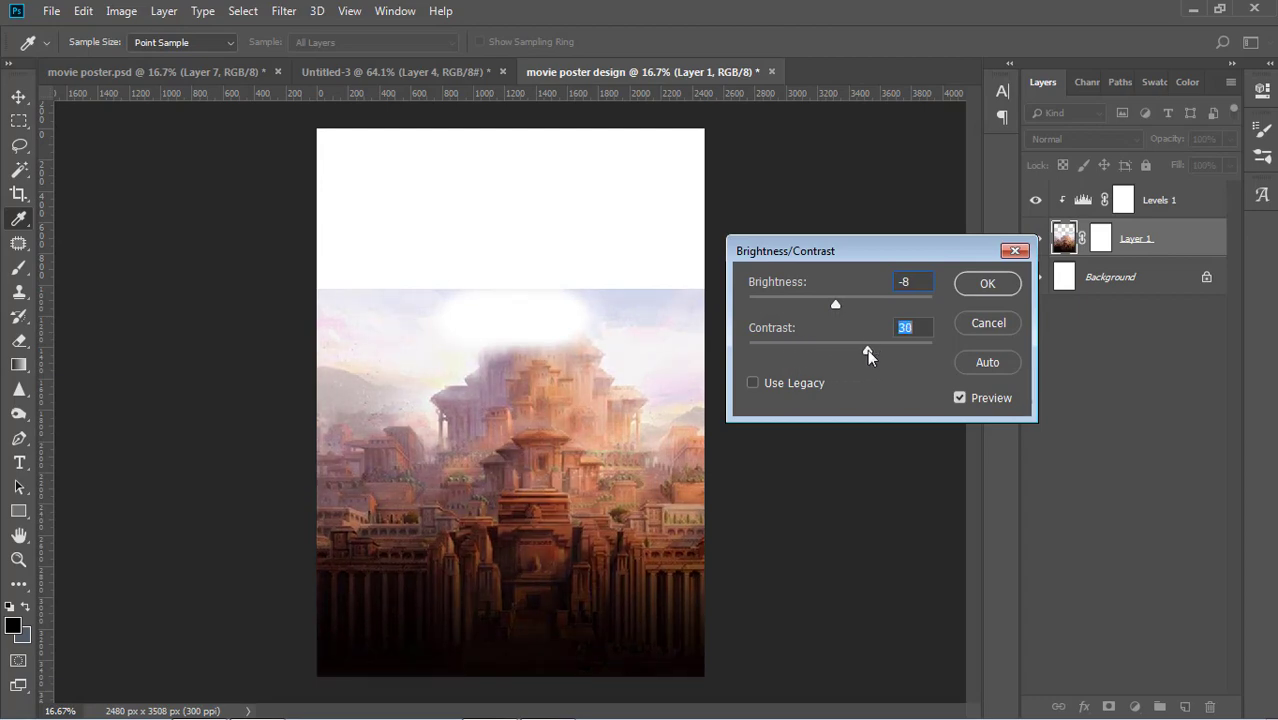
left_click(985, 284)
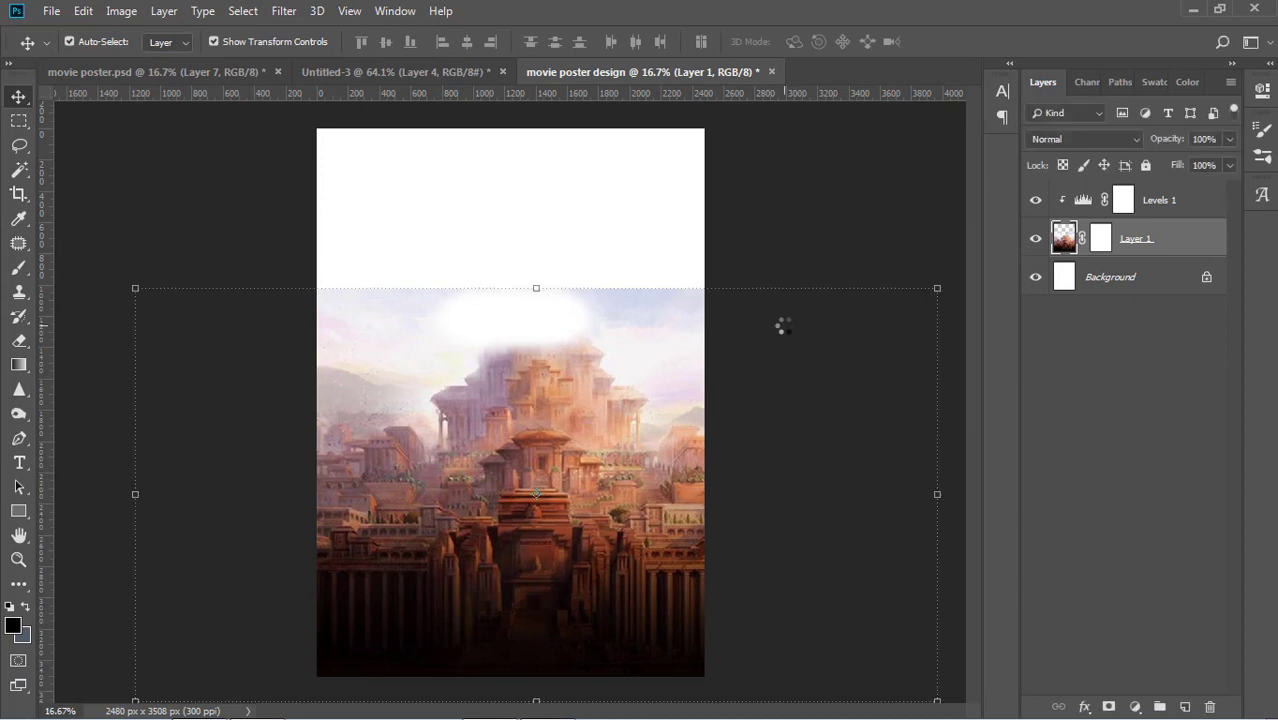
Step: Erase the hard upper edge of the palace layer's sky with a soft 250 px Eraser so it fades into white
left_click(19, 341)
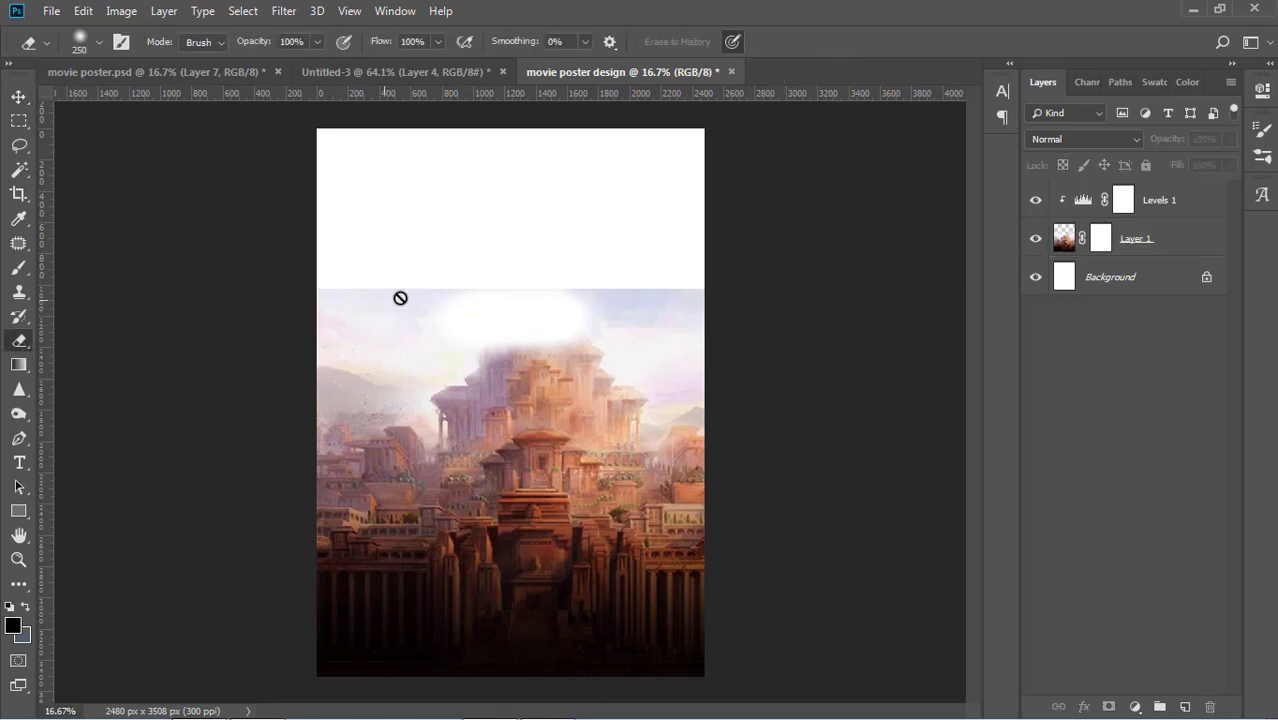
left_click(1057, 236)
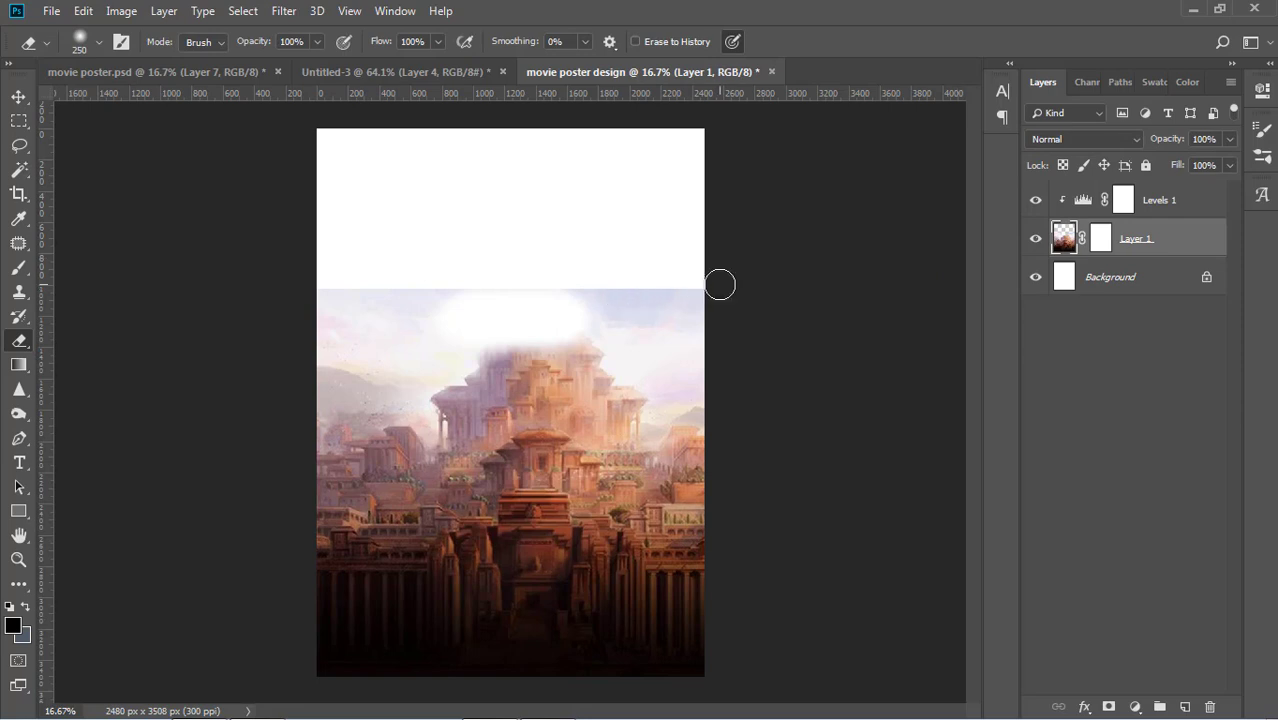
mouse_move(507, 294)
left_mouse_down()
mouse_move(319, 288)
mouse_move(380, 296)
mouse_move(328, 294)
left_mouse_up()
left_click_drag(610, 295, 718, 287)
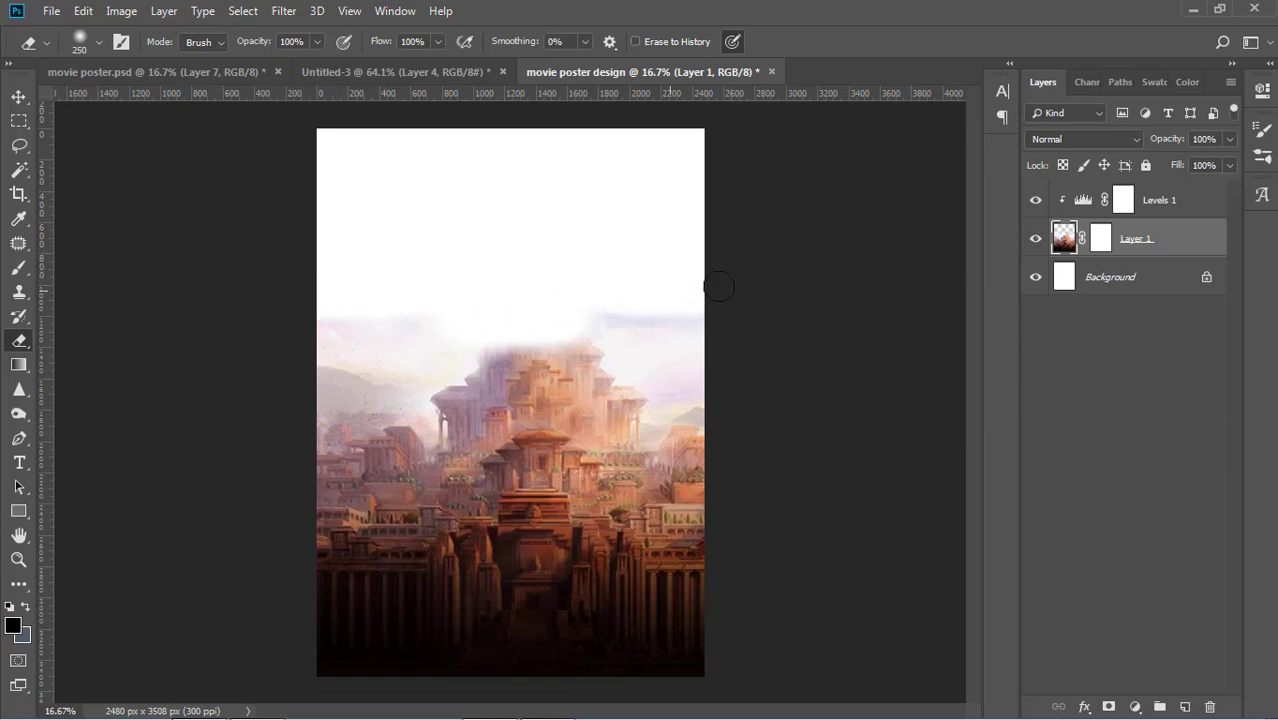
Step: Move the palace picture slightly left to center the main building on the poster
left_click(18, 97)
left_click(173, 219)
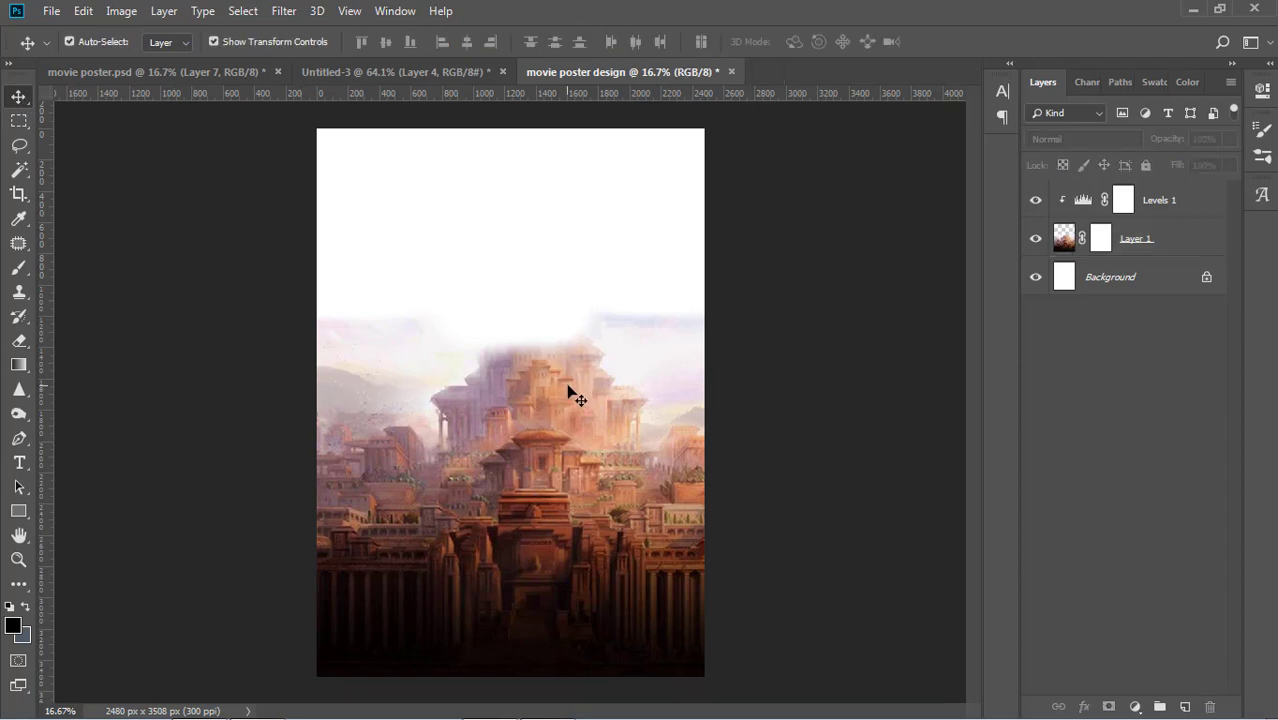
left_click_drag(569, 393, 544, 390)
left_click(785, 205)
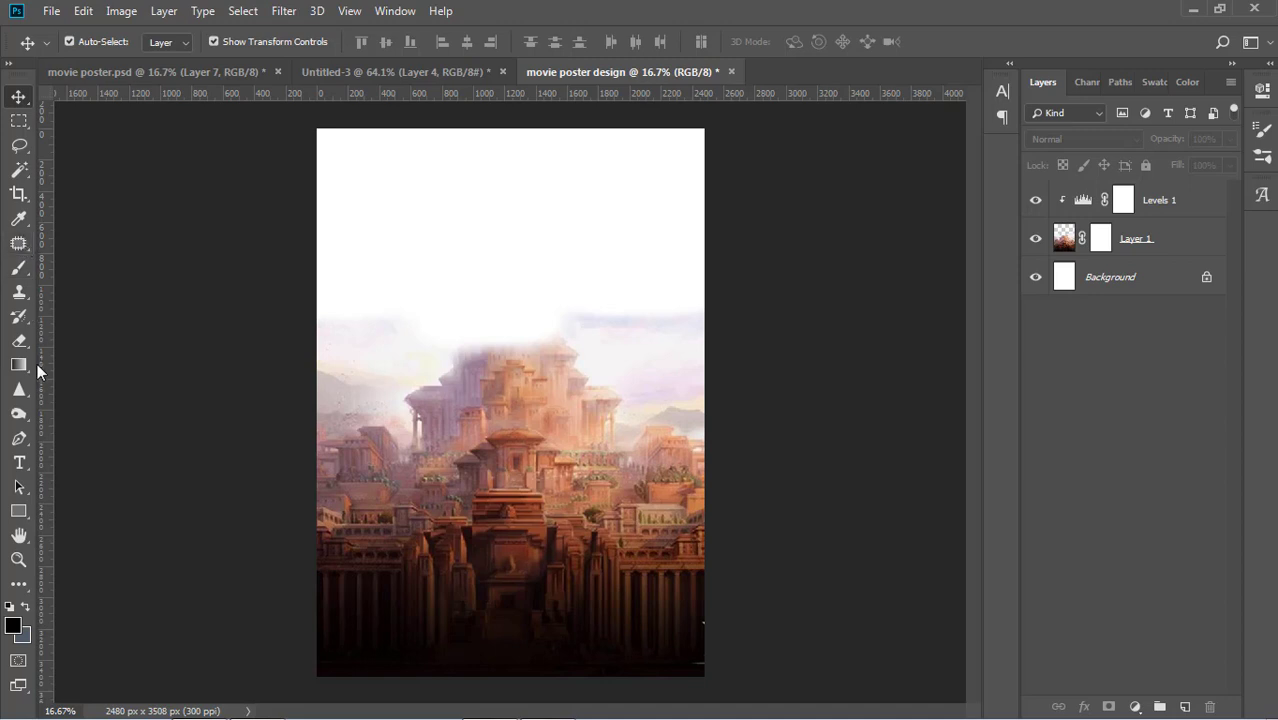
Step: Paint grey clouds across the poster's white sky on a new layer, using the 1600 px cloud brush at 71% opacity
left_click(19, 268)
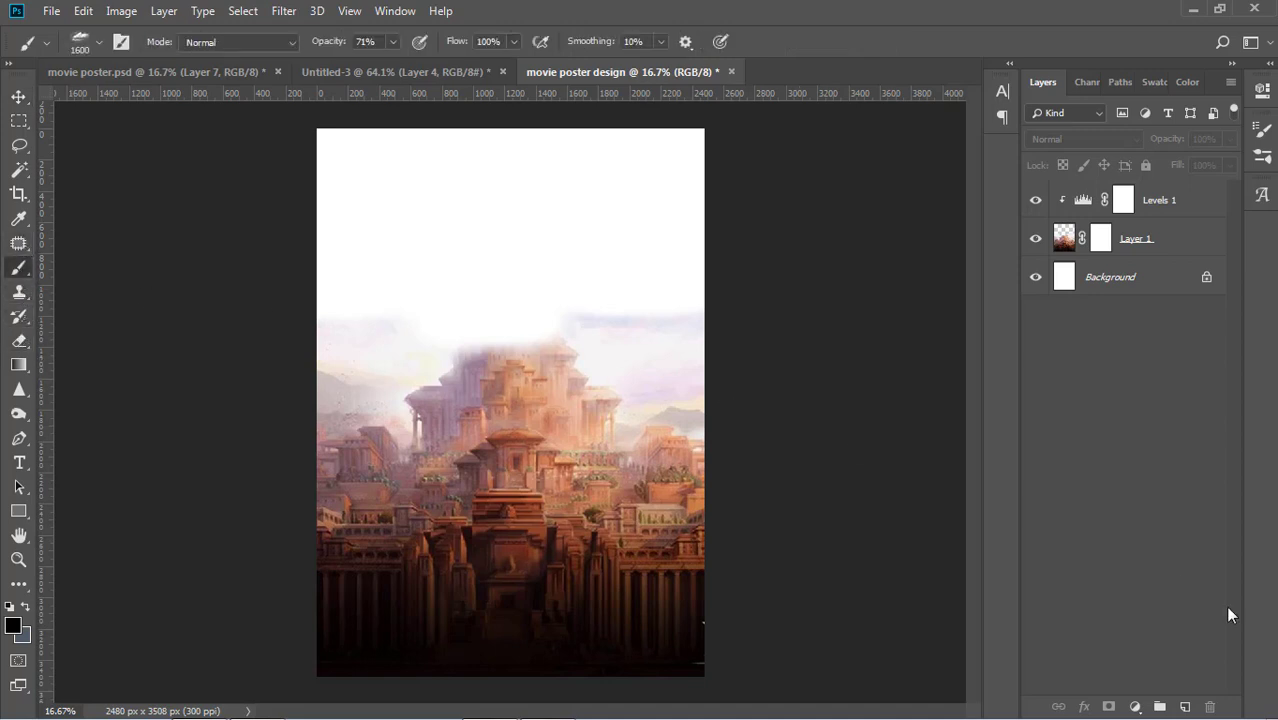
left_click(1185, 706)
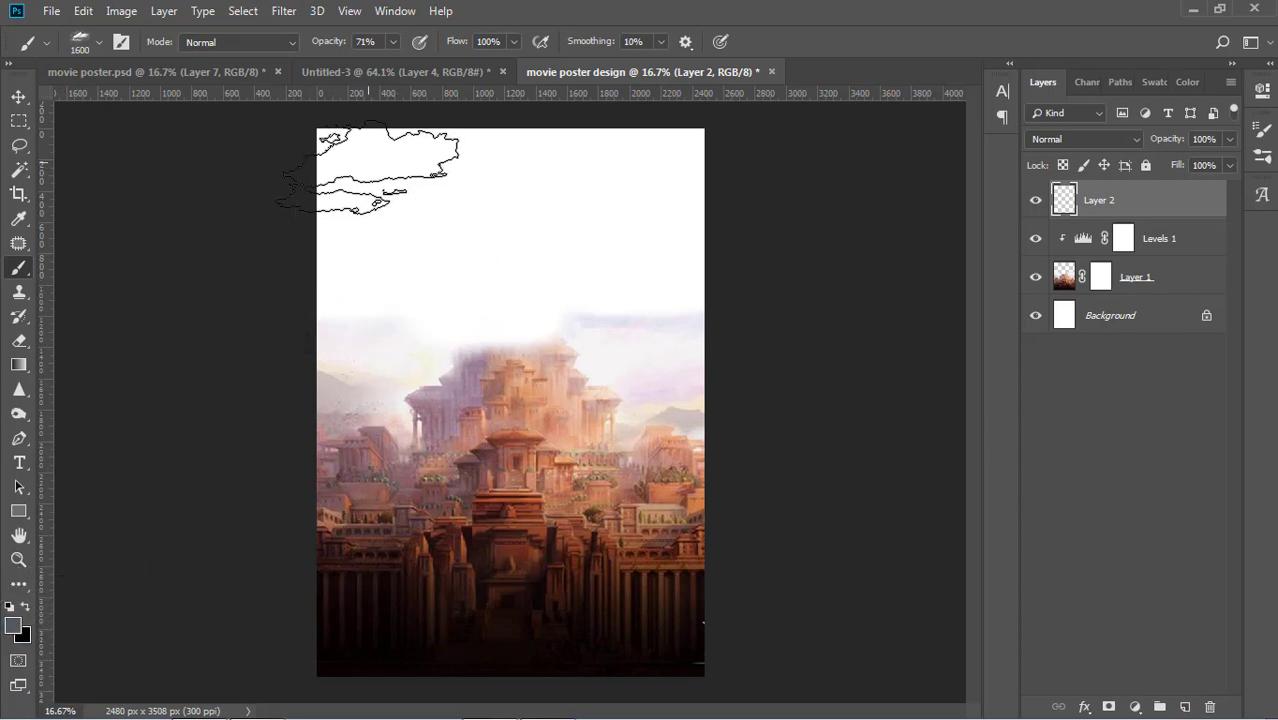
mouse_move(368, 168)
left_mouse_down()
mouse_move(656, 165)
mouse_move(784, 205)
left_mouse_up()
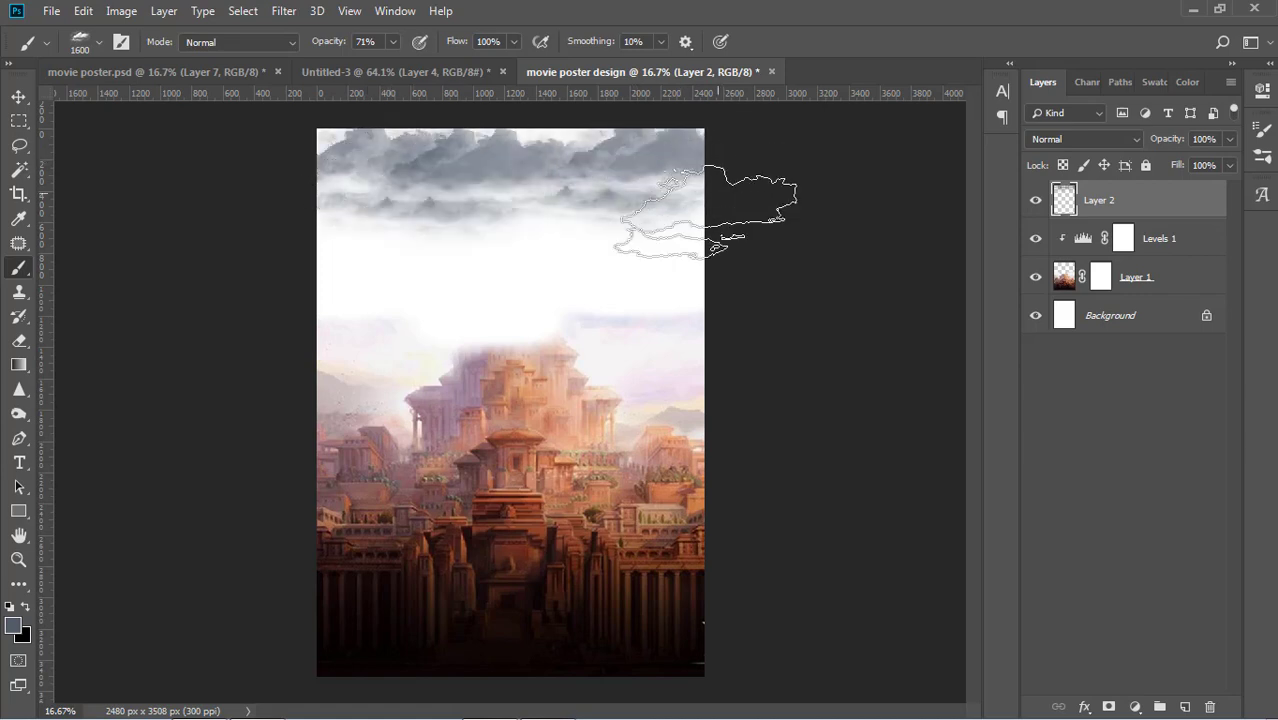
mouse_move(340, 252)
left_mouse_down()
mouse_move(570, 255)
mouse_move(585, 244)
left_mouse_up()
mouse_move(717, 243)
left_mouse_down()
mouse_move(650, 245)
mouse_move(535, 212)
left_mouse_up()
mouse_move(496, 313)
left_mouse_down()
mouse_move(365, 317)
mouse_move(288, 285)
left_mouse_up()
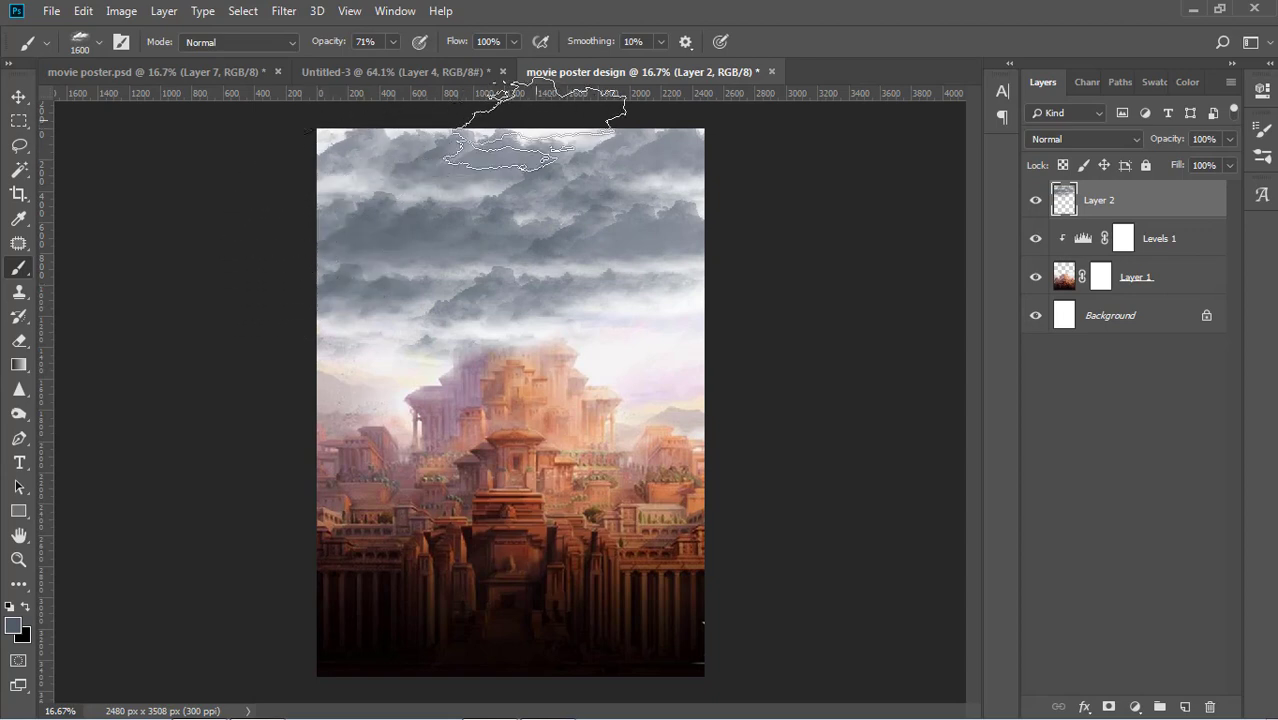
left_click(549, 133)
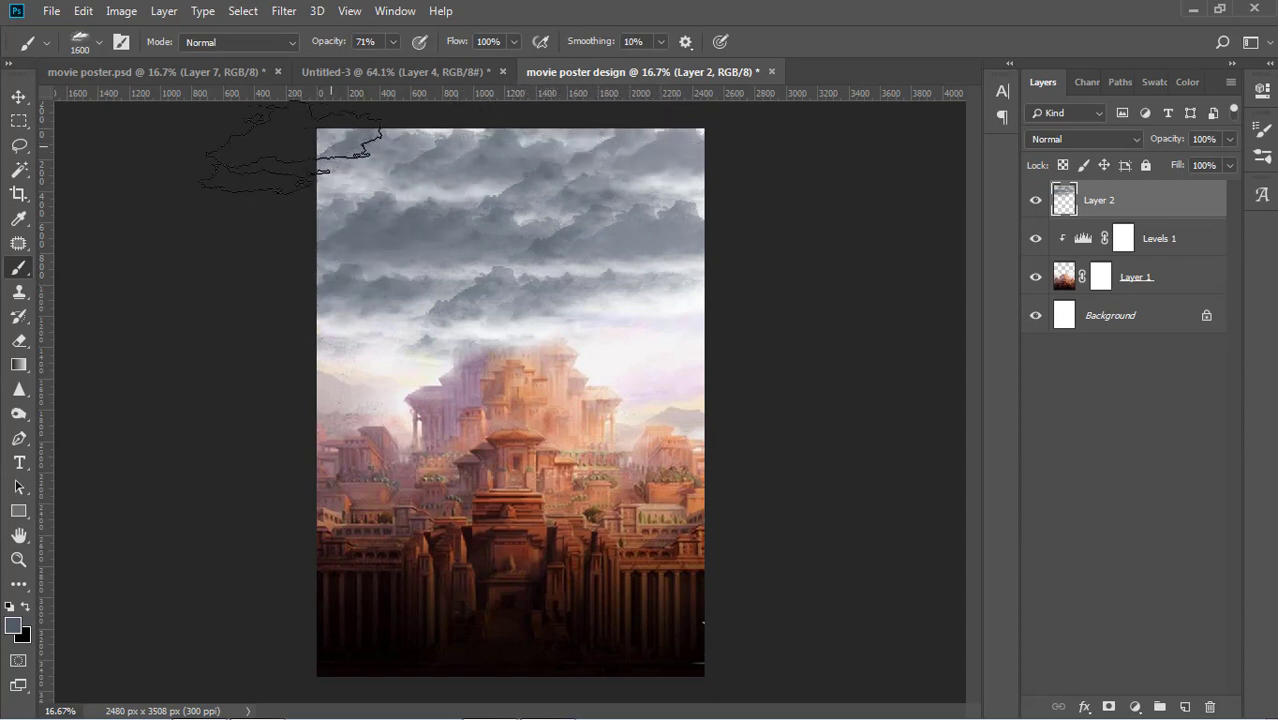
left_click(18, 96)
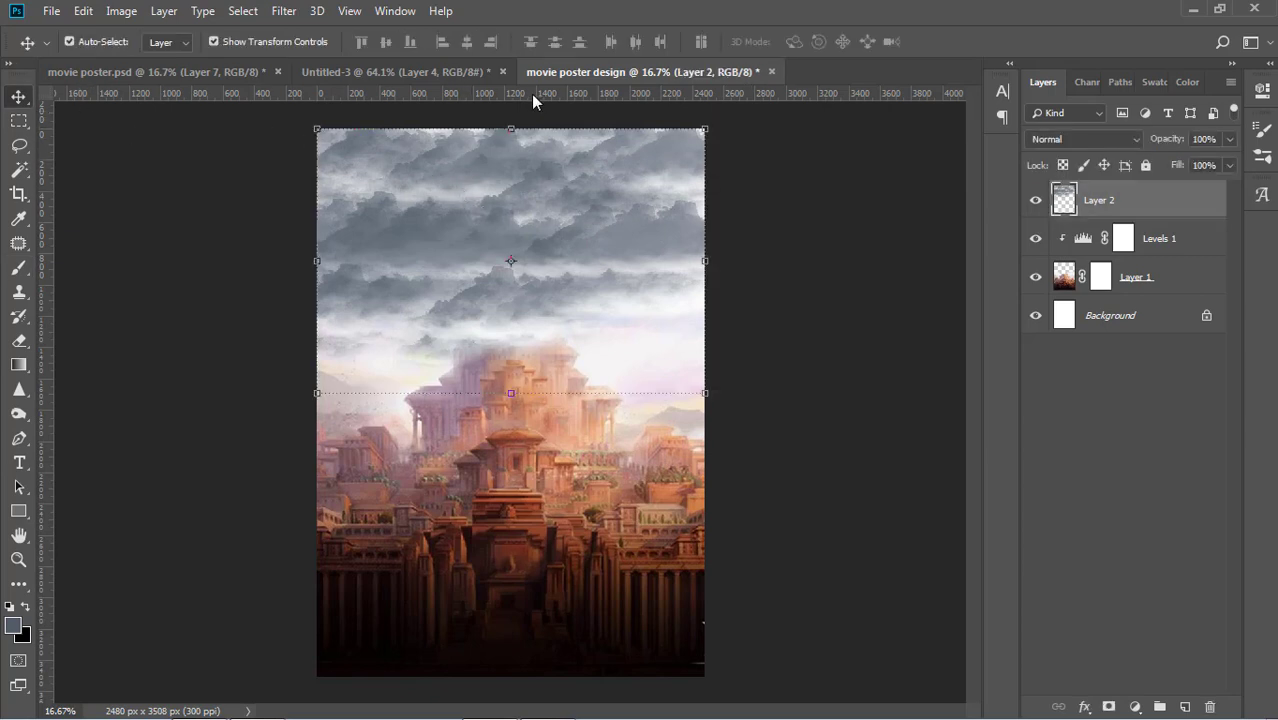
left_click(1229, 165)
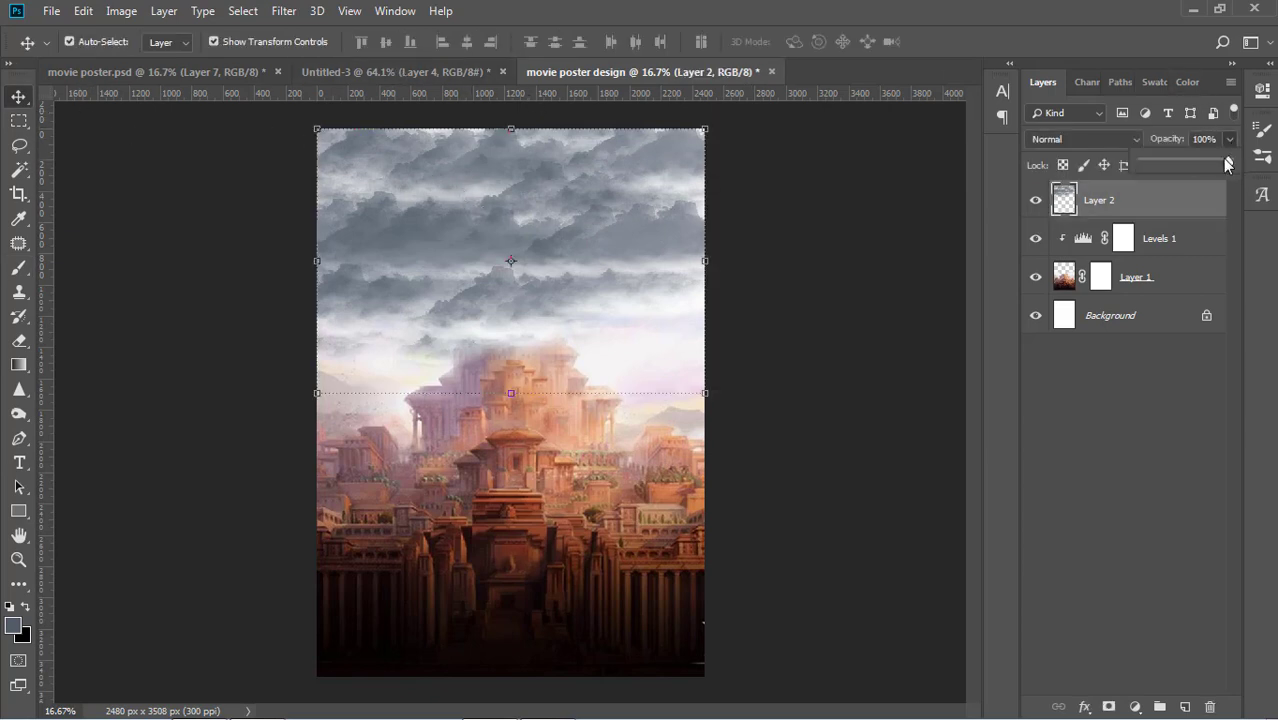
left_click_drag(1229, 165, 1258, 158)
left_click(797, 305)
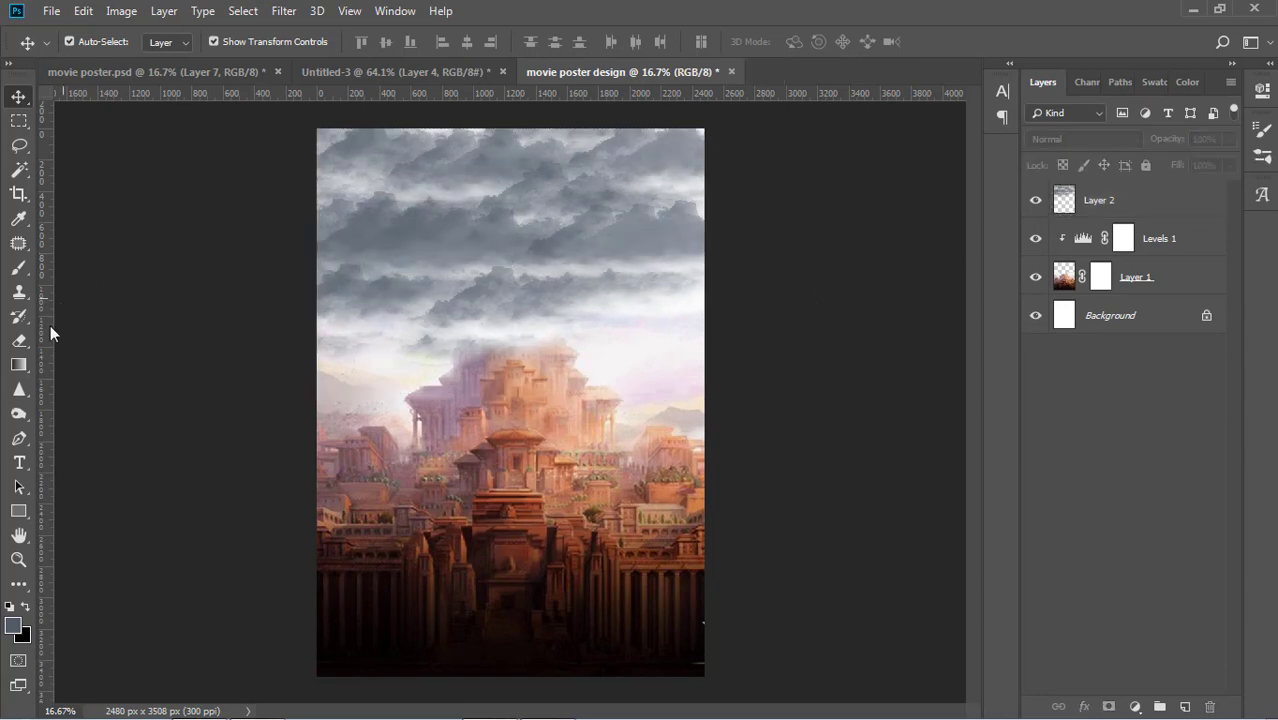
Step: Paint extra clouds on Layer 2 at both sides of the sky's lower edge with the cloud brush at 50% opacity
left_click(19, 272)
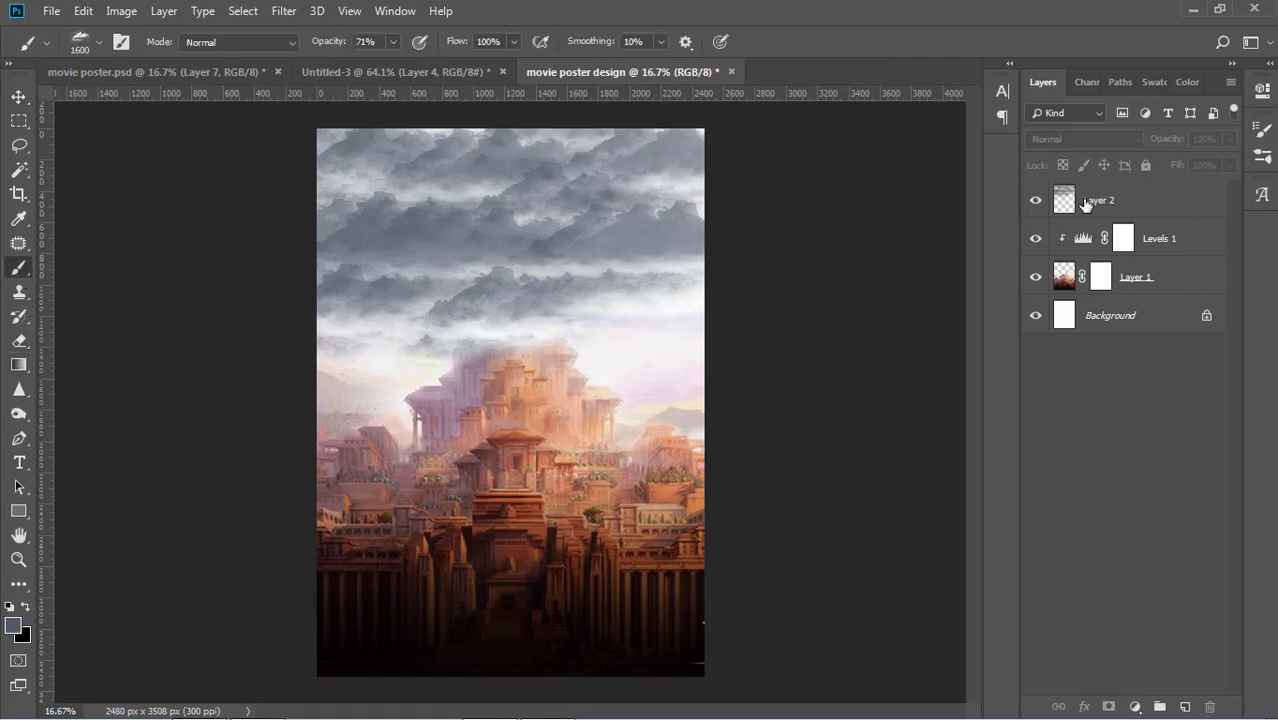
left_click(1086, 204)
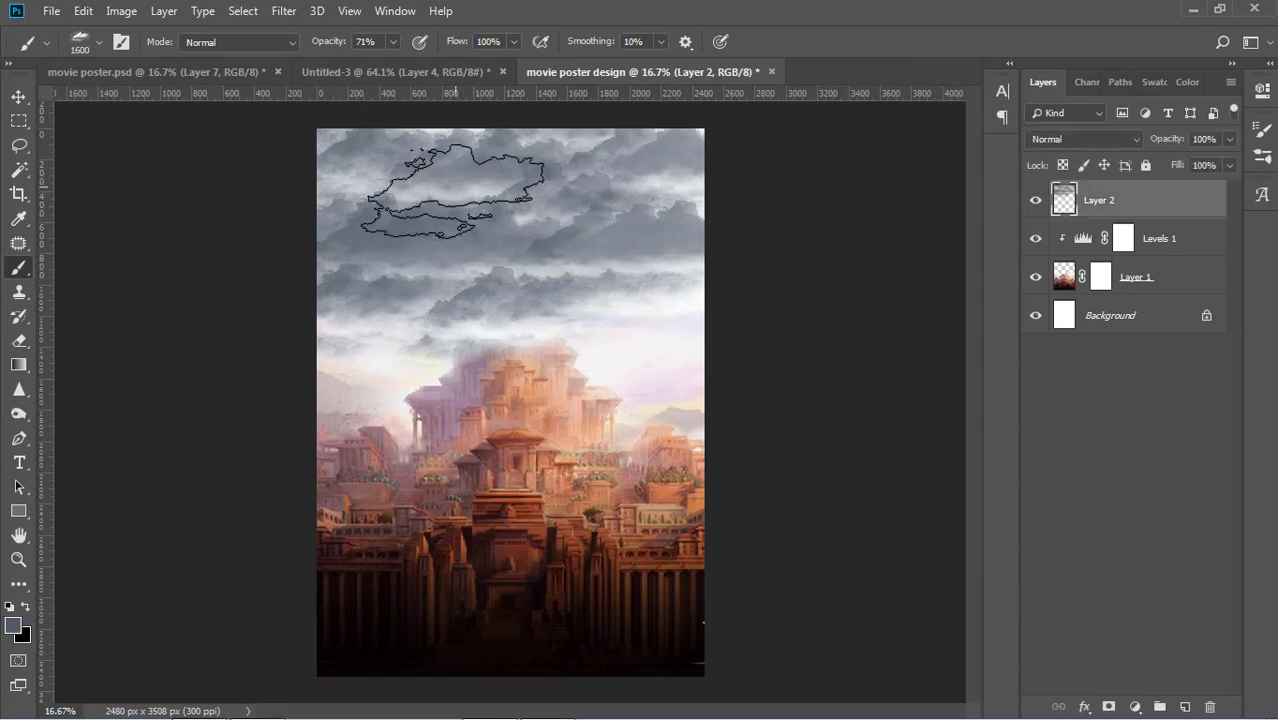
left_click(395, 42)
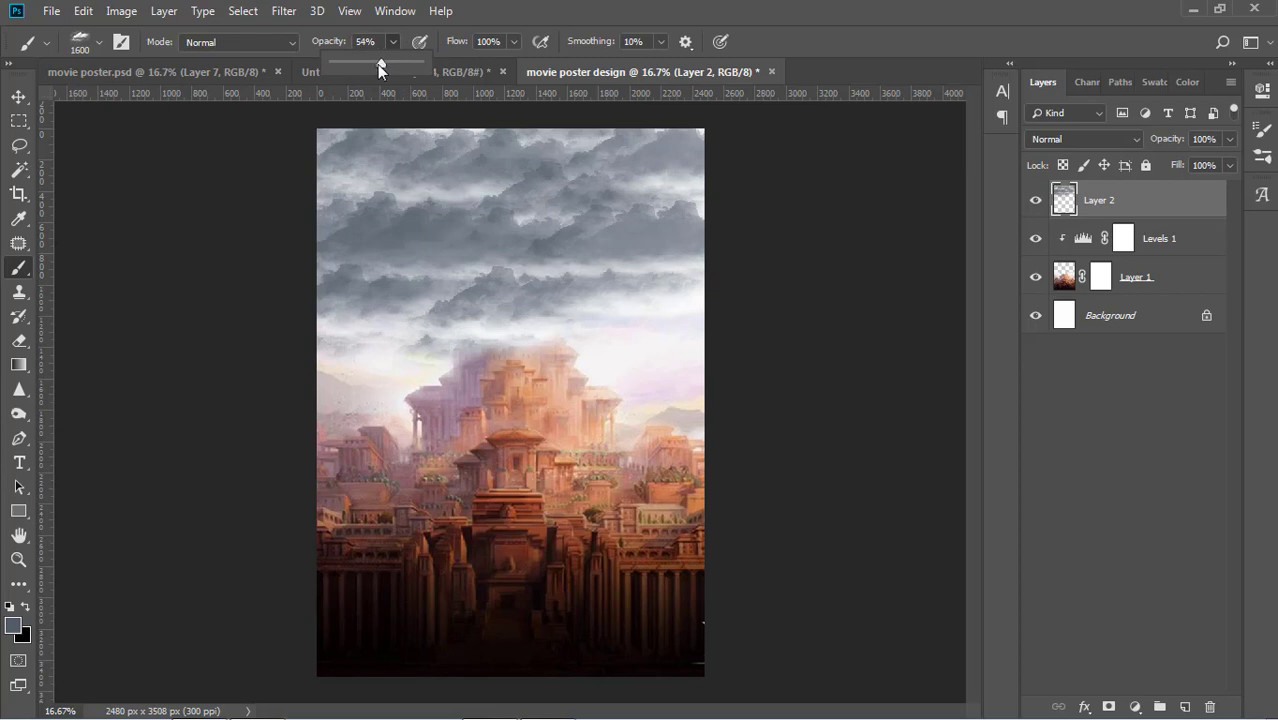
left_click_drag(377, 64, 375, 64)
left_click(394, 44)
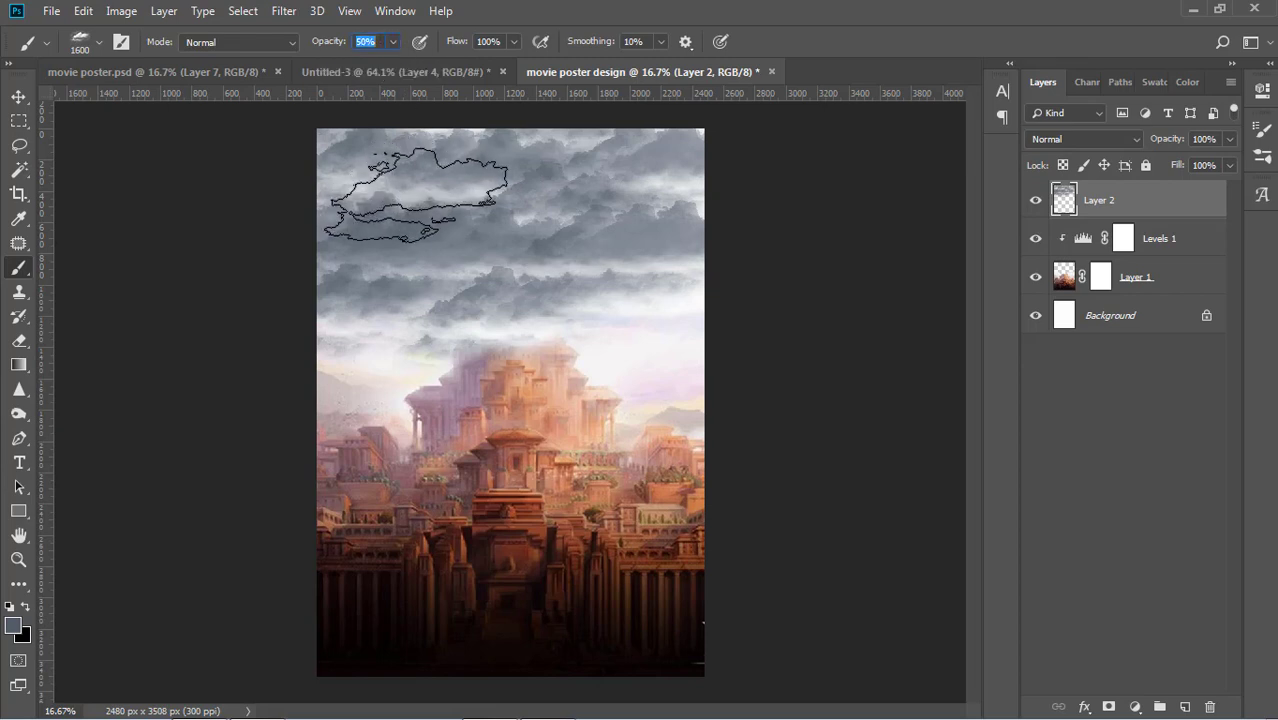
left_click(662, 318)
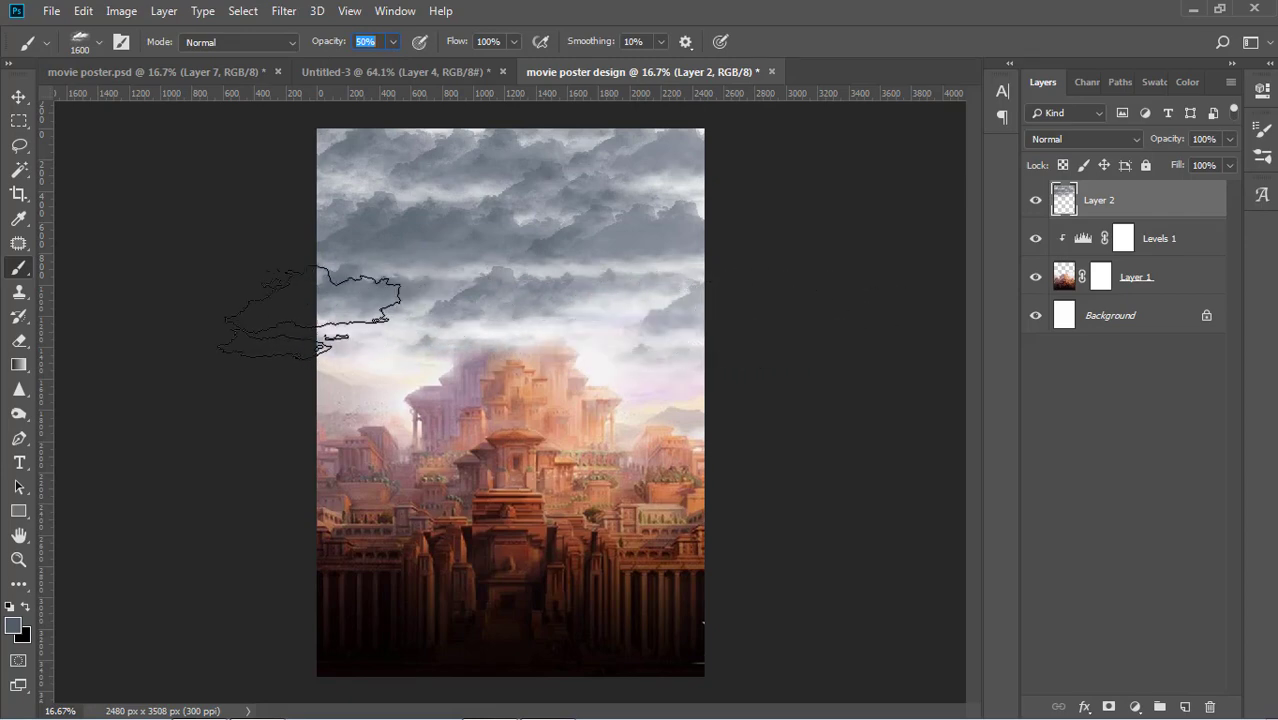
left_click(311, 316)
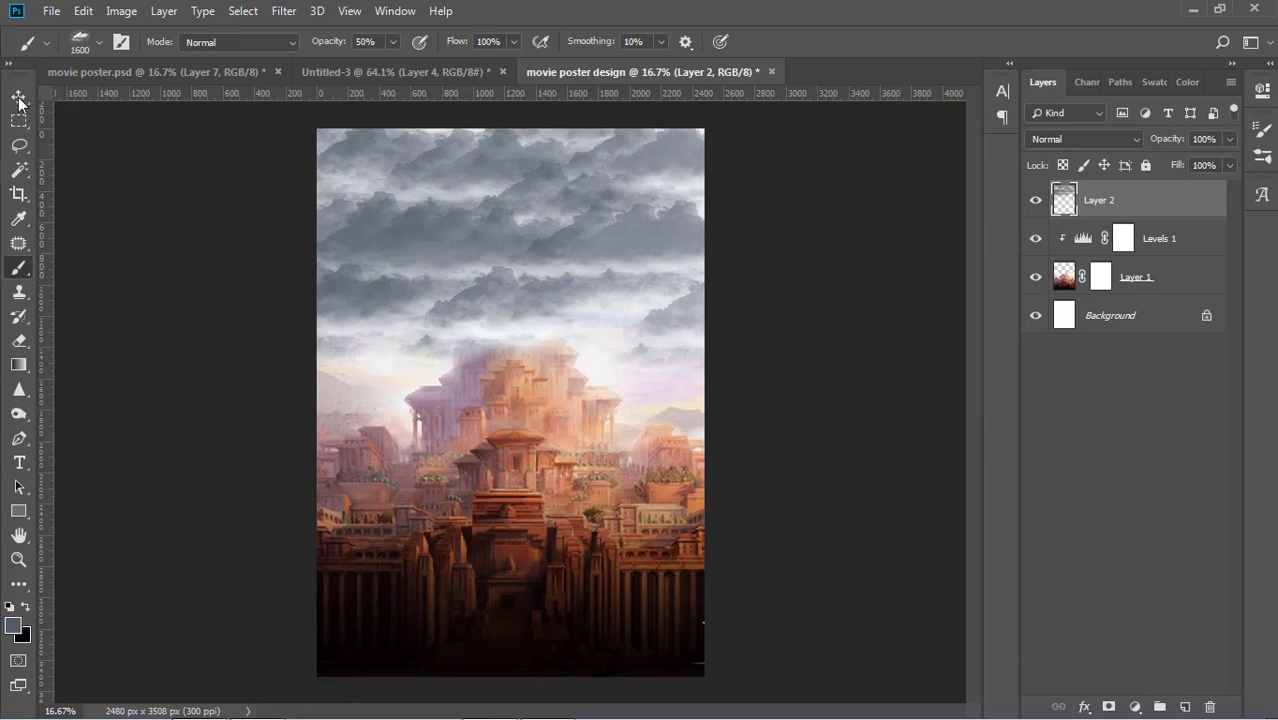
key("v")
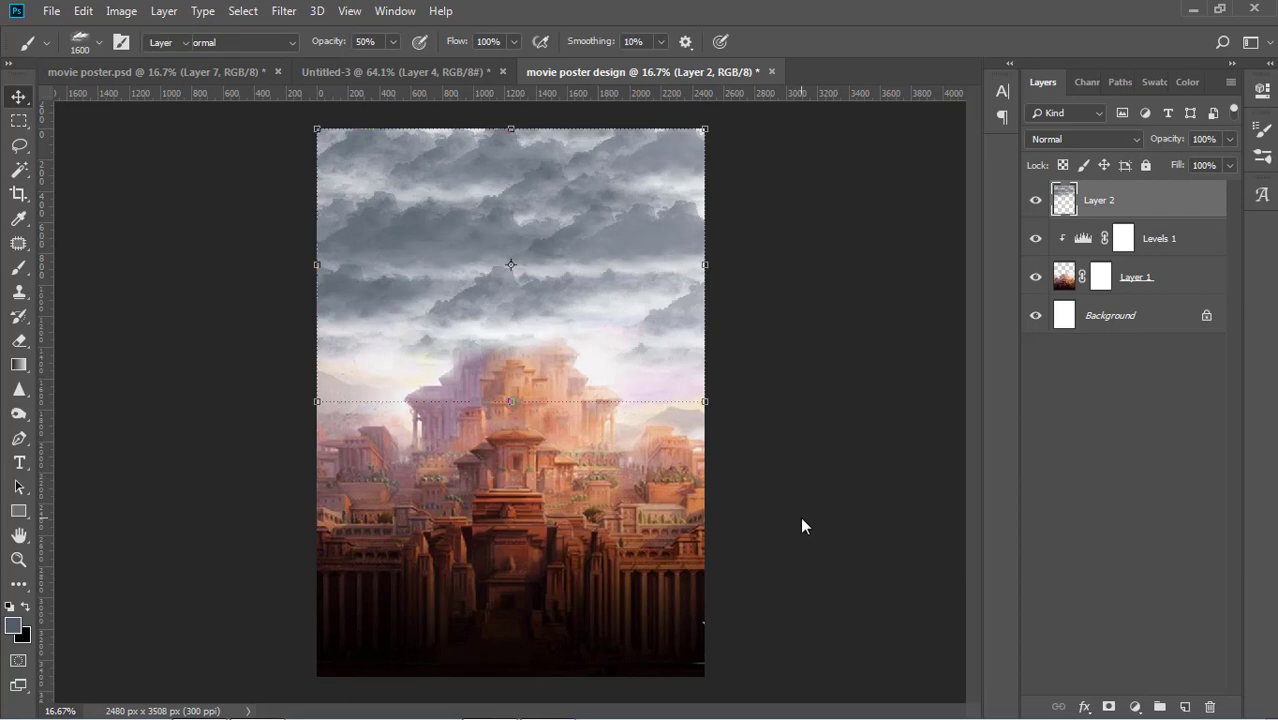
left_click(800, 516)
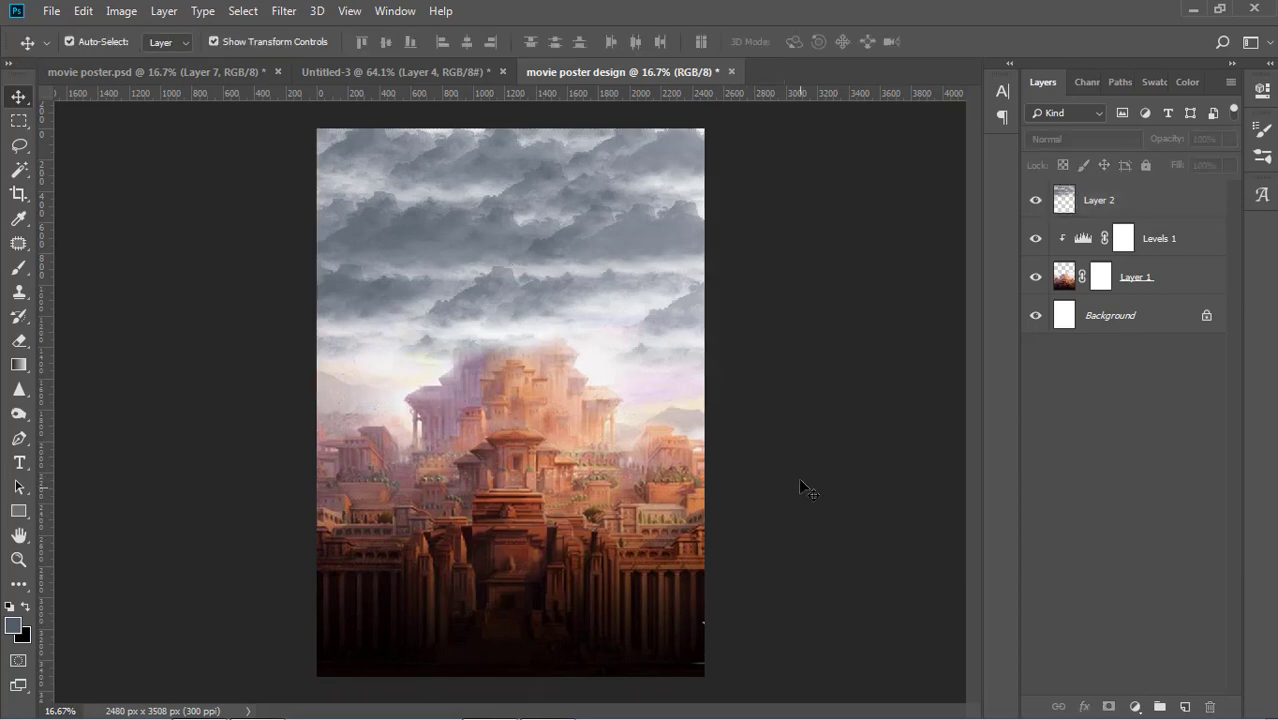
Step: In Untitled-3, move the palace picture up out of the way and bring the picture of the two facing warriors into the poster
left_click(368, 69)
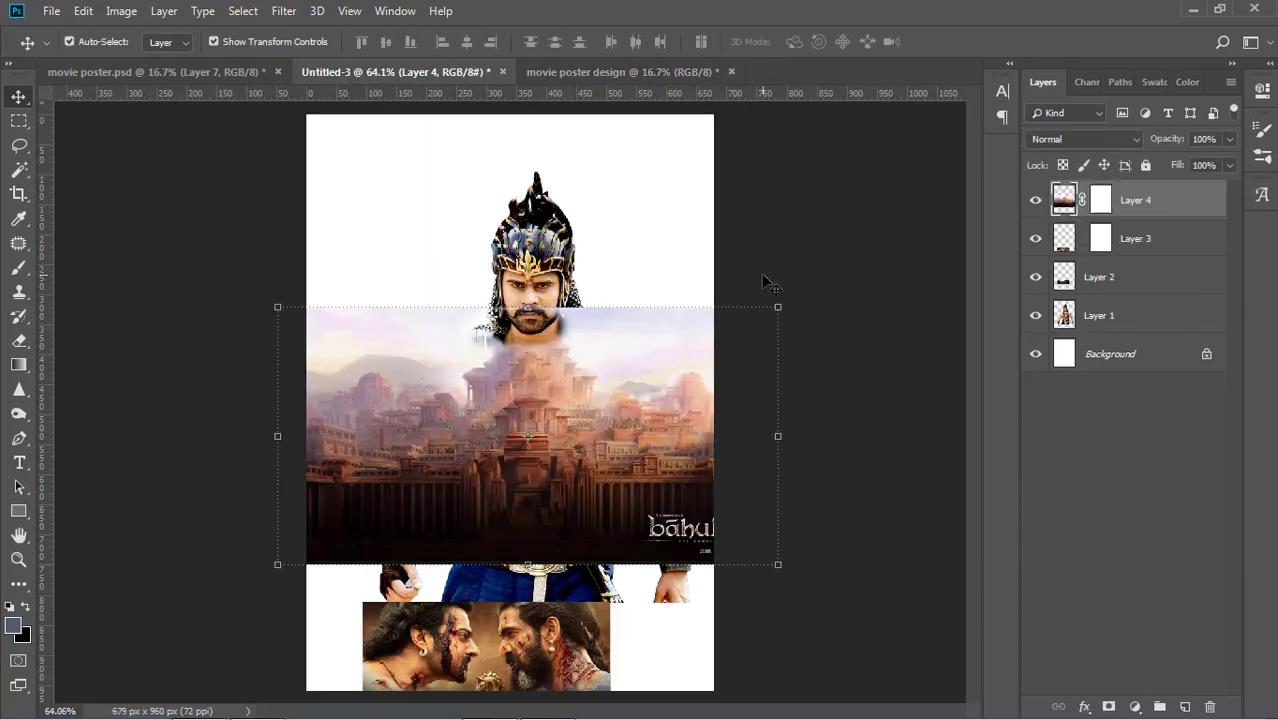
left_click_drag(598, 450, 608, 228)
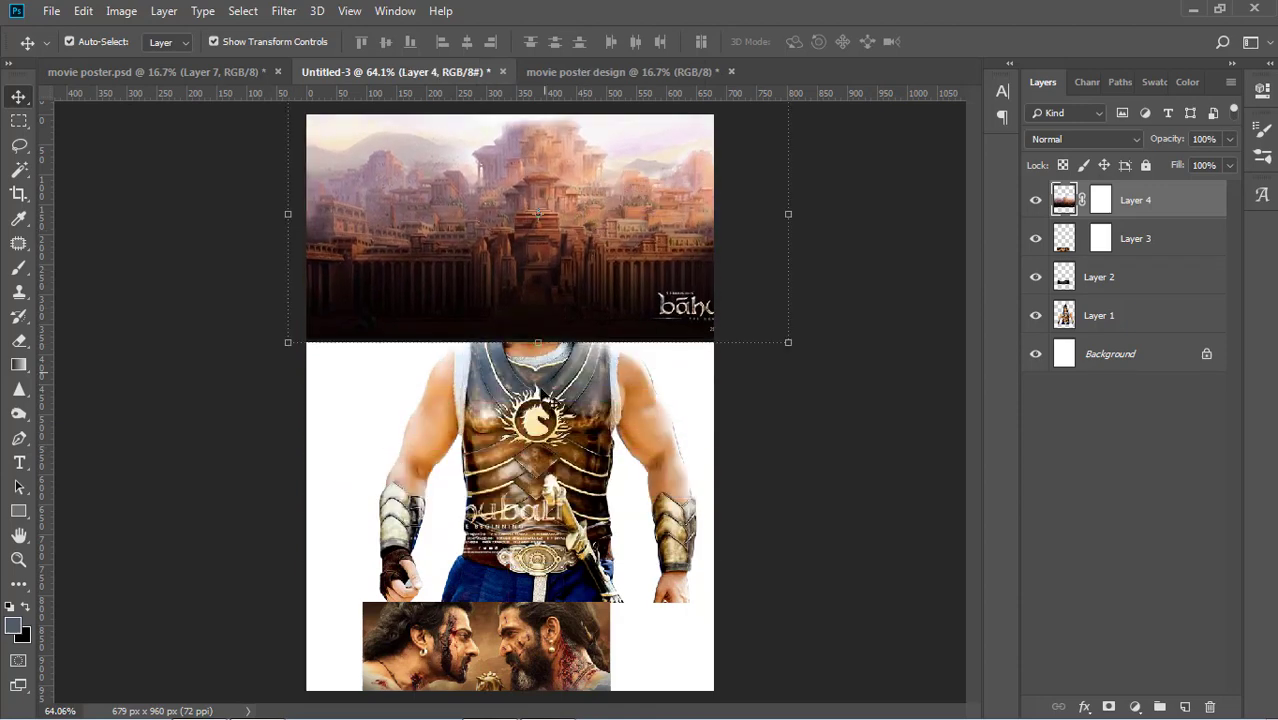
left_click_drag(522, 618, 524, 479)
left_click_drag(482, 156, 362, 152)
left_click(742, 202)
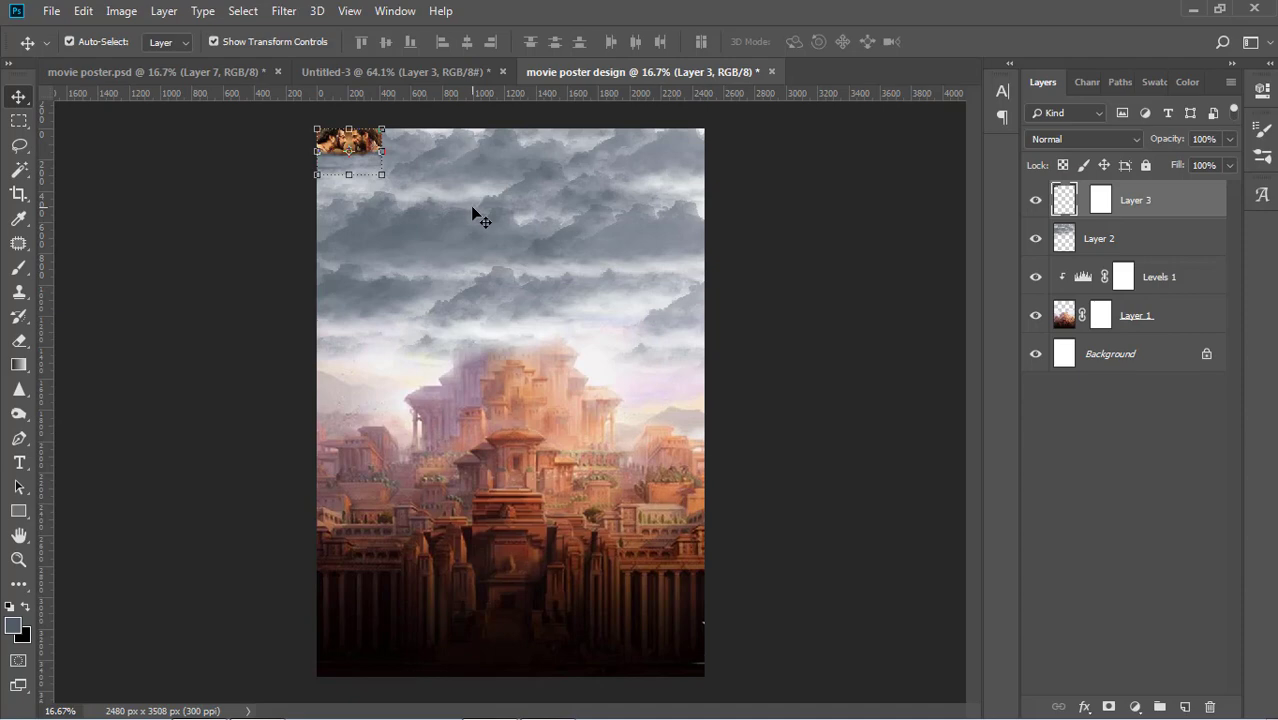
Step: Scale the picture of the two facing warriors to about 636% so it spans the poster's upper sky
key("ctrl+t")
left_click_drag(413, 188, 796, 325)
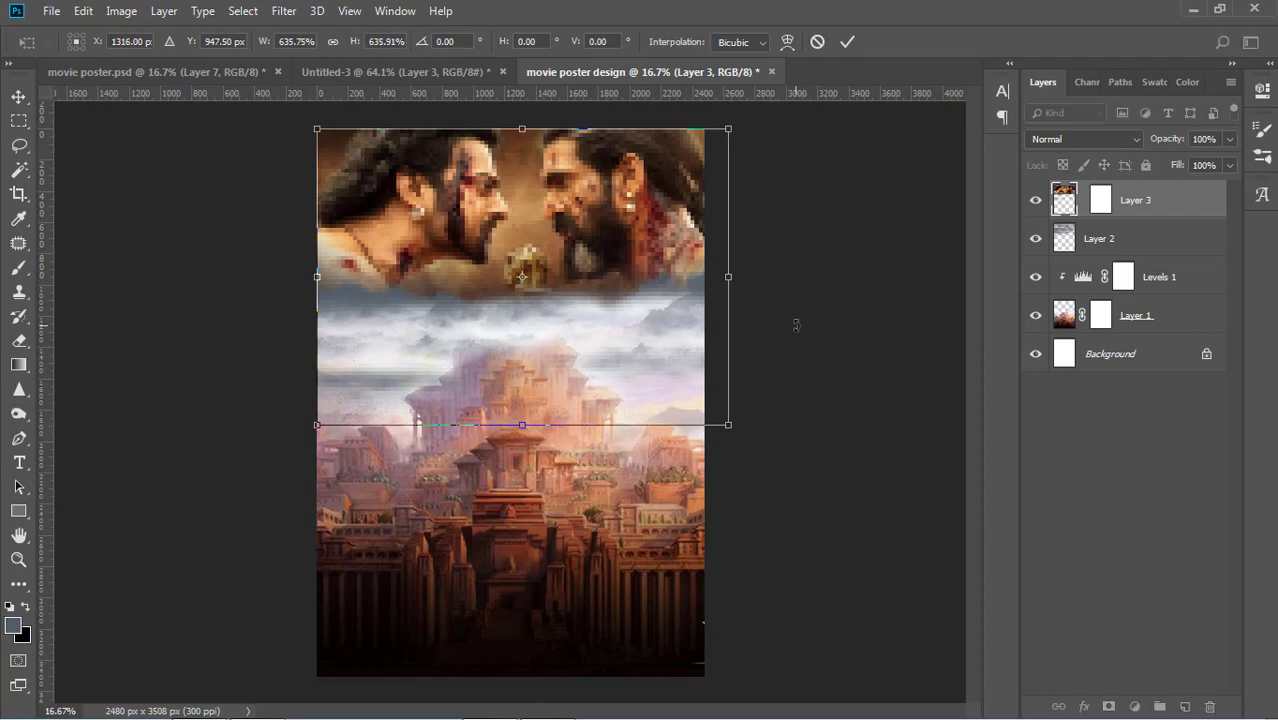
key("ctrl+z")
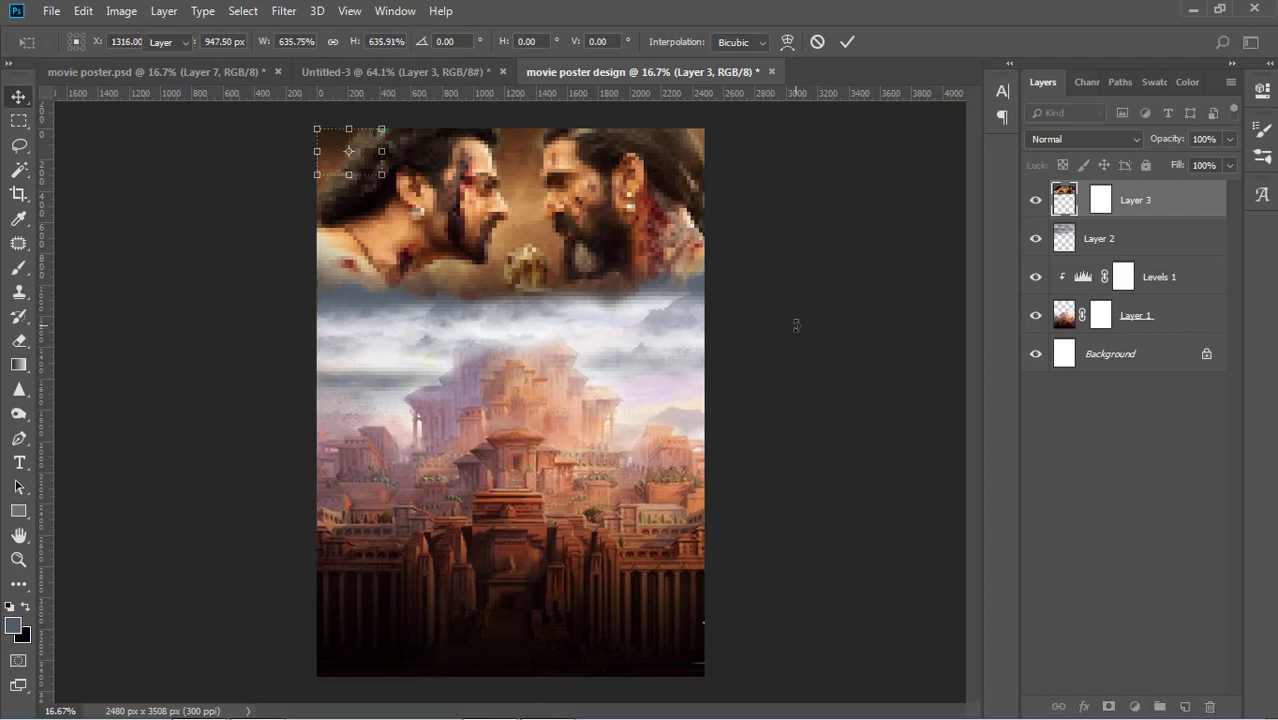
key("Return")
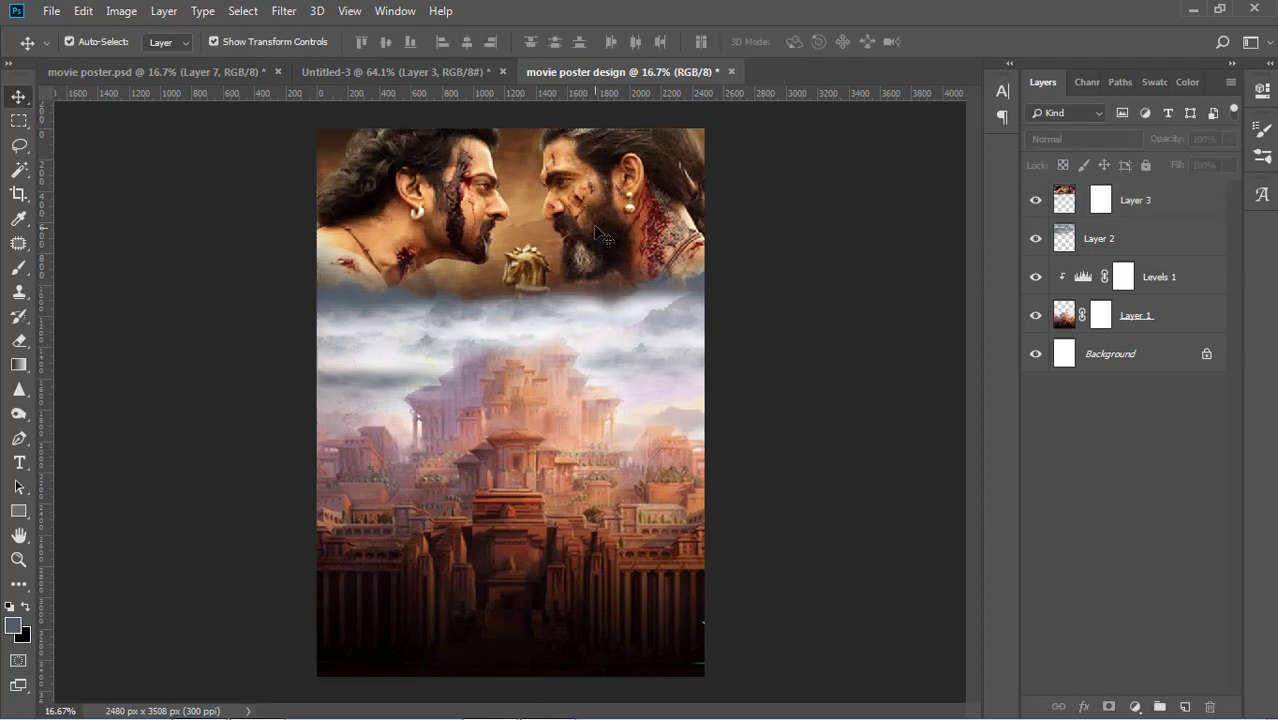
left_click_drag(595, 236, 597, 234)
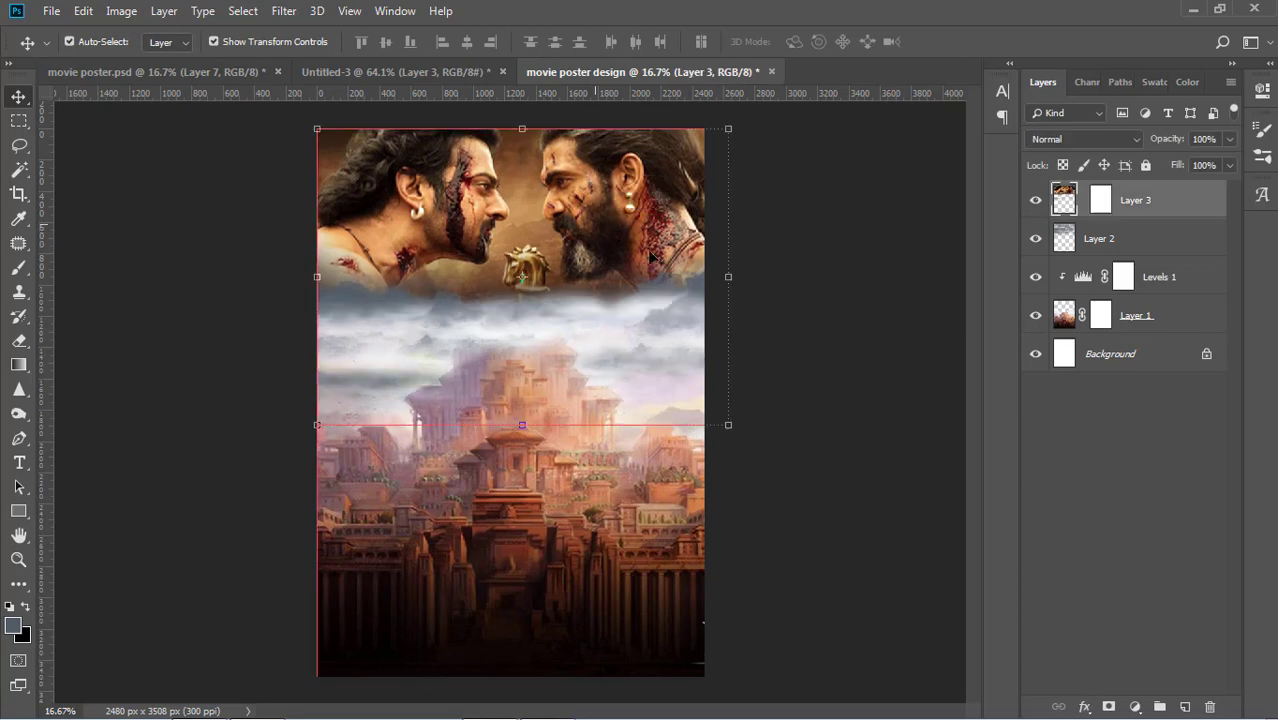
left_click(821, 295)
Step: Lower the opacity of the two facing warriors' layer to 32% so the faces blend into the clouds
left_click(1115, 203)
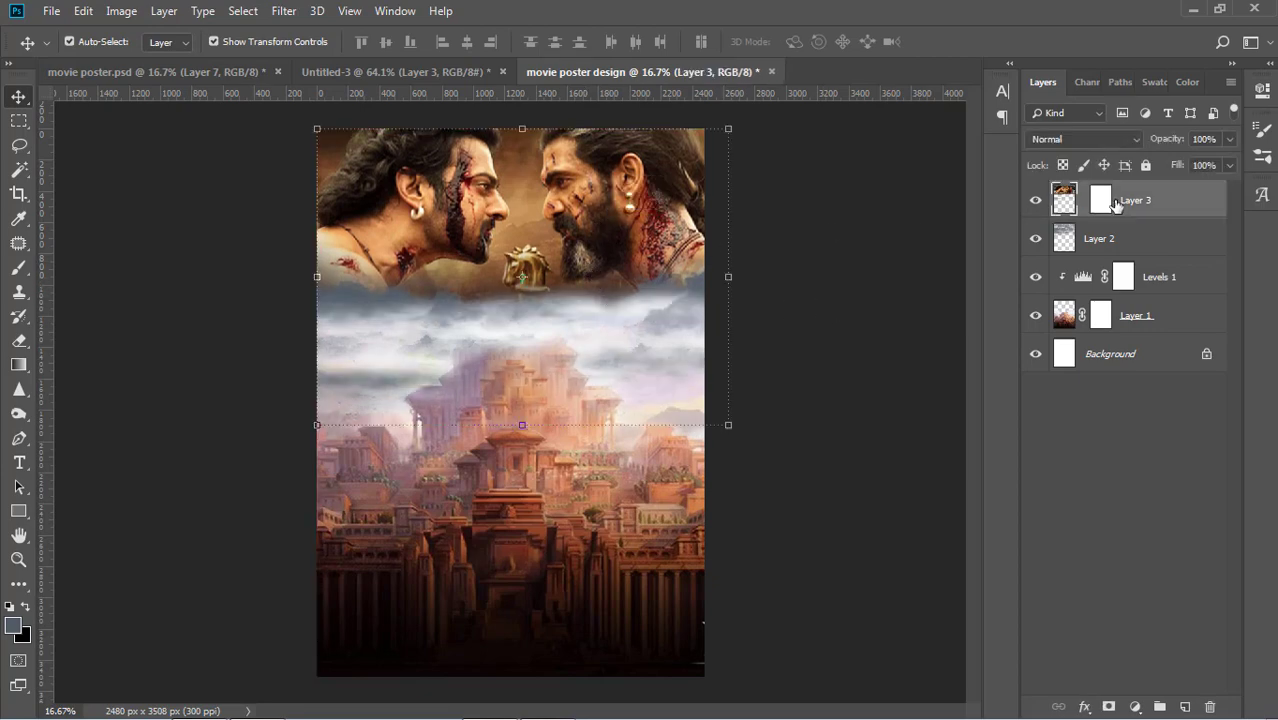
left_click(1229, 140)
left_click_drag(1228, 163, 1166, 168)
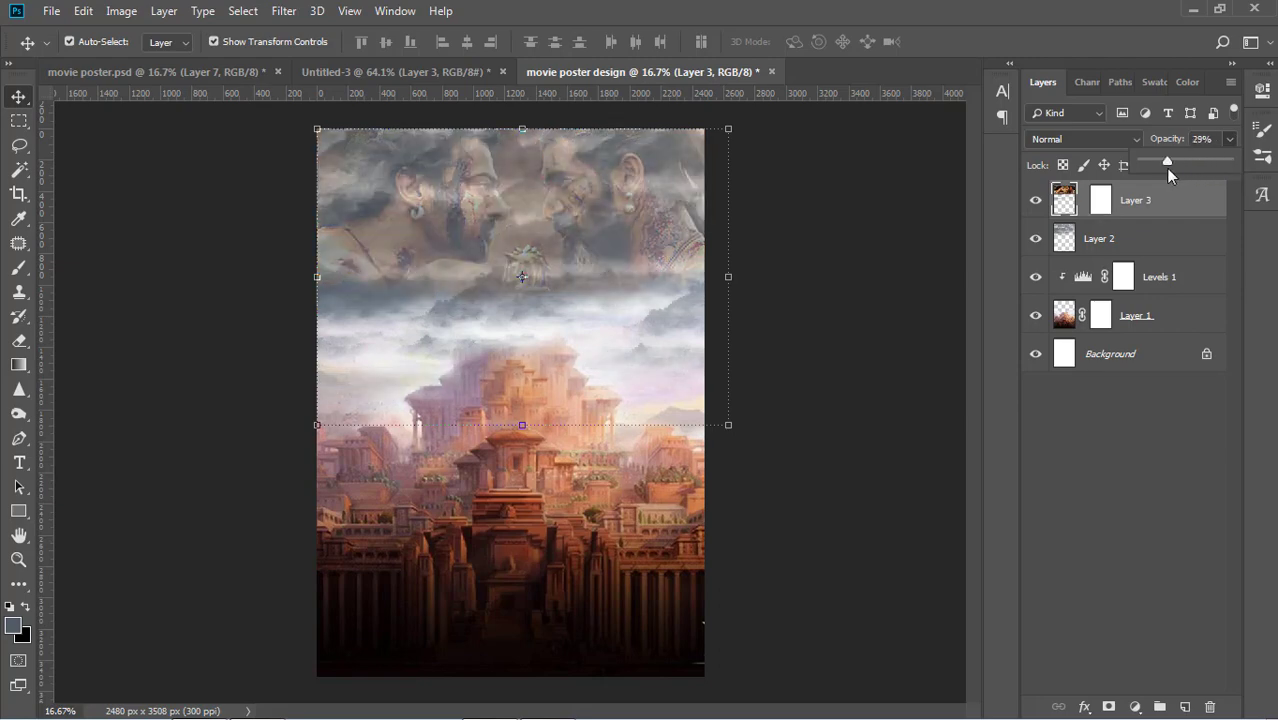
left_click(703, 272)
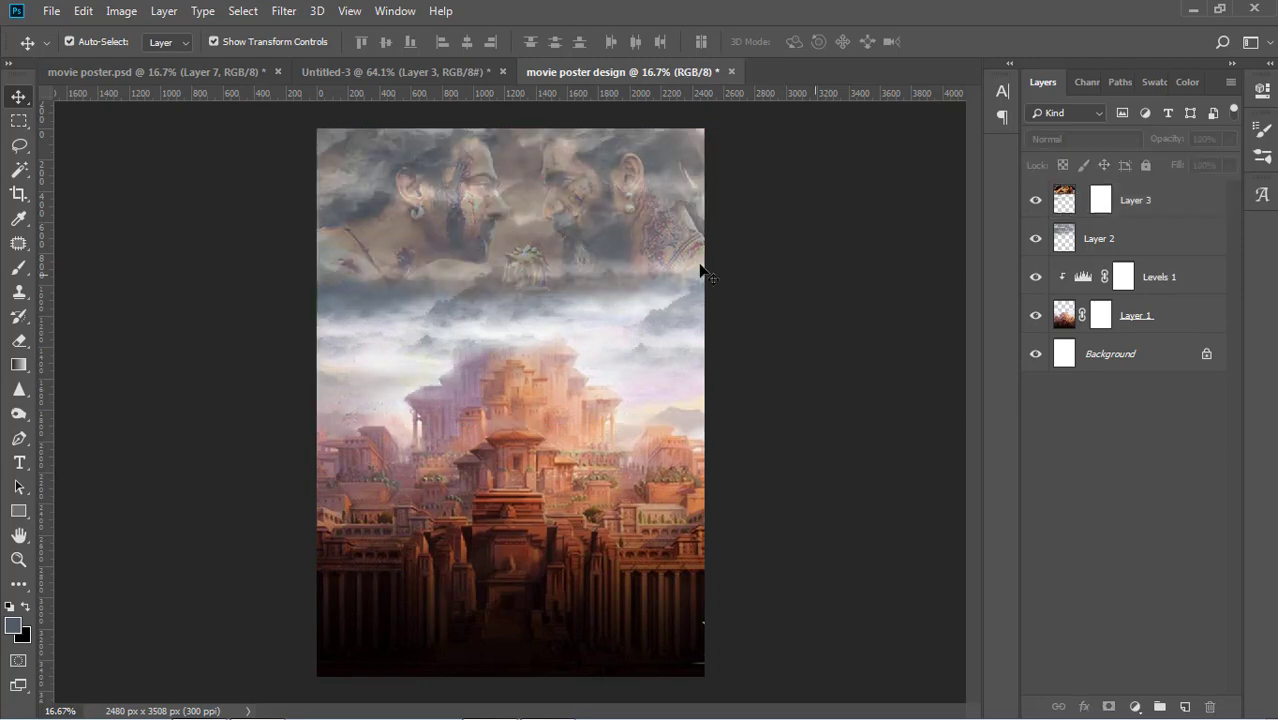
Step: Try a Brightness/Contrast adjustment with brightness 113 and contrast -7 on the two facing warriors' layer, and undo it
left_click(1071, 204)
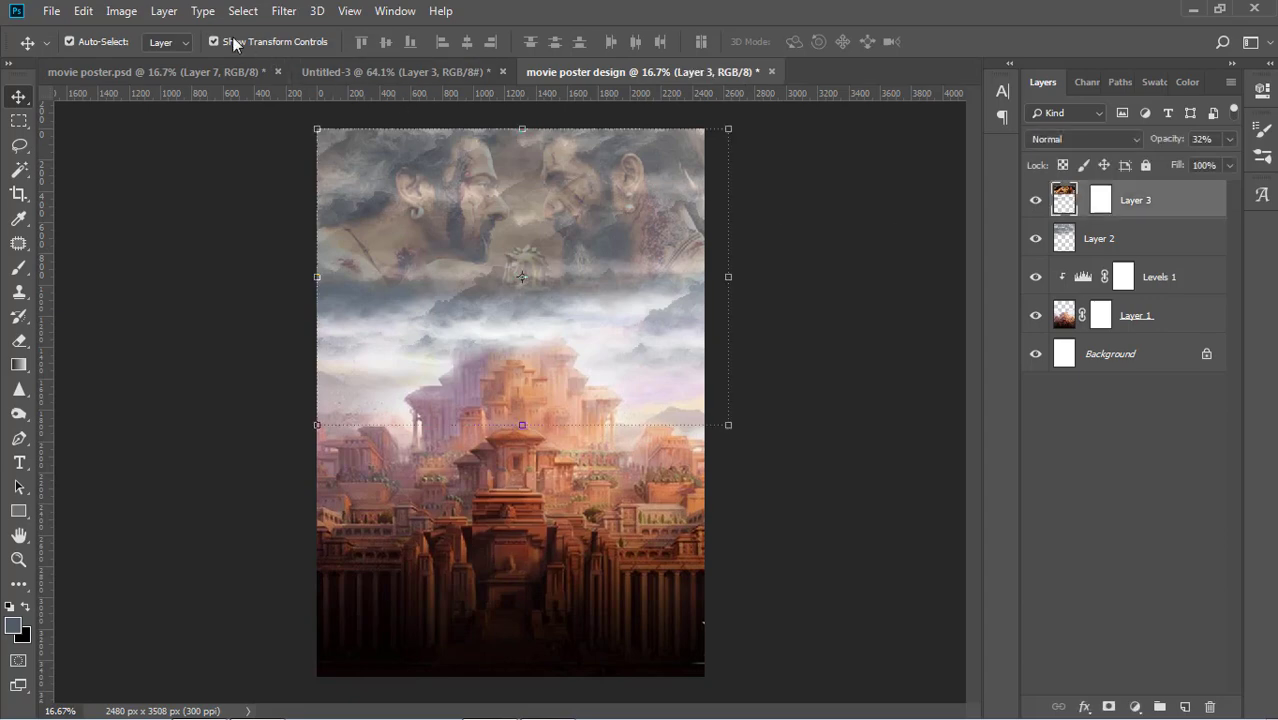
left_click(133, 14)
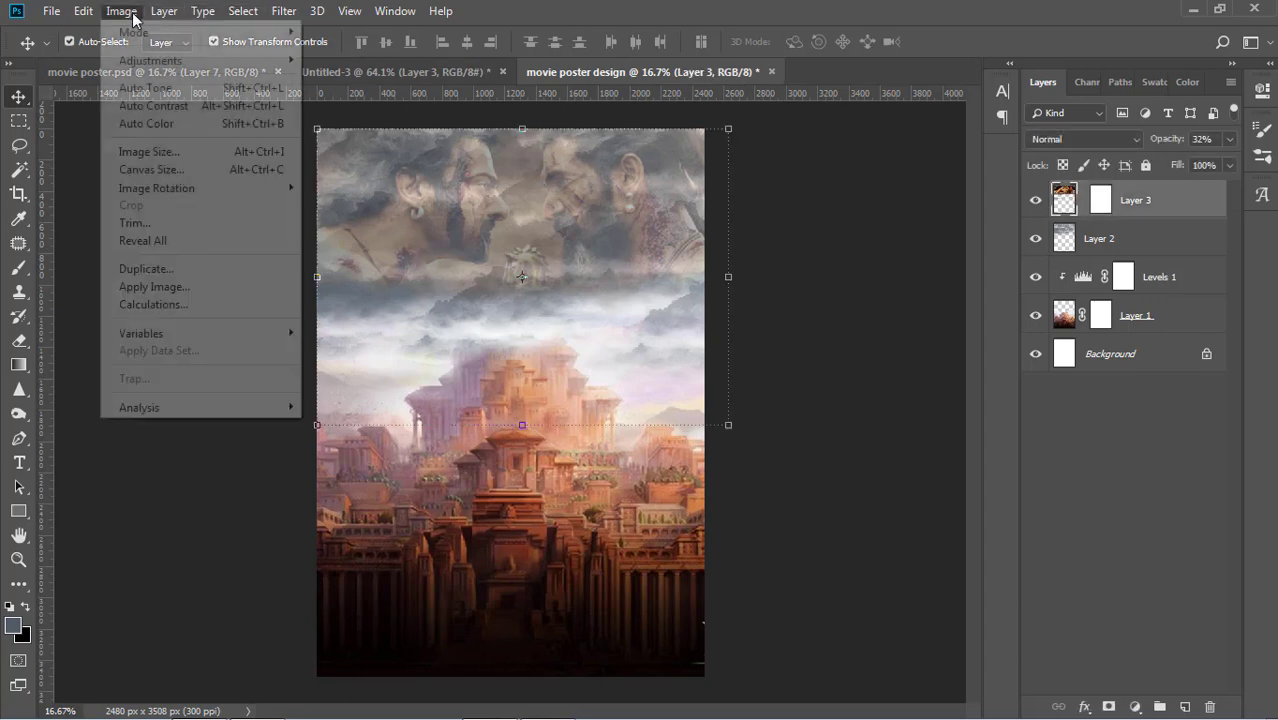
mouse_move(200, 60)
left_click(330, 60)
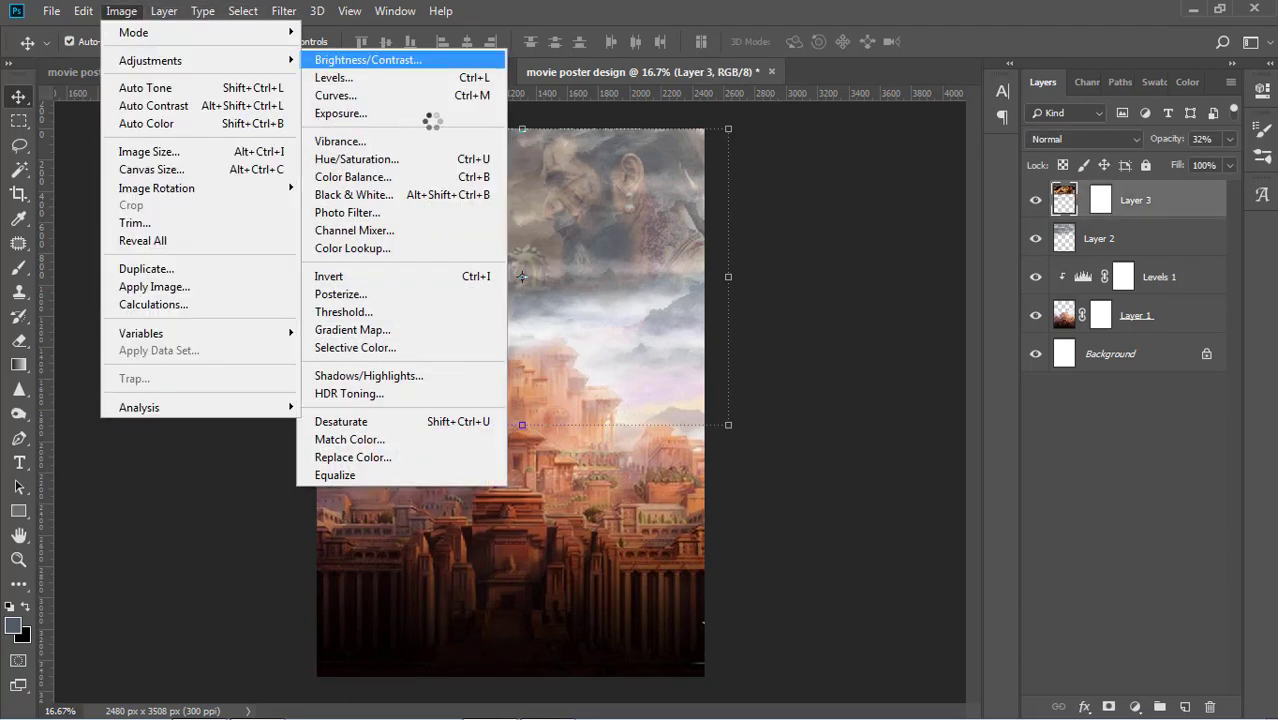
left_click_drag(847, 303, 909, 294)
mouse_move(842, 349)
left_mouse_down()
mouse_move(811, 345)
mouse_move(826, 342)
left_mouse_up()
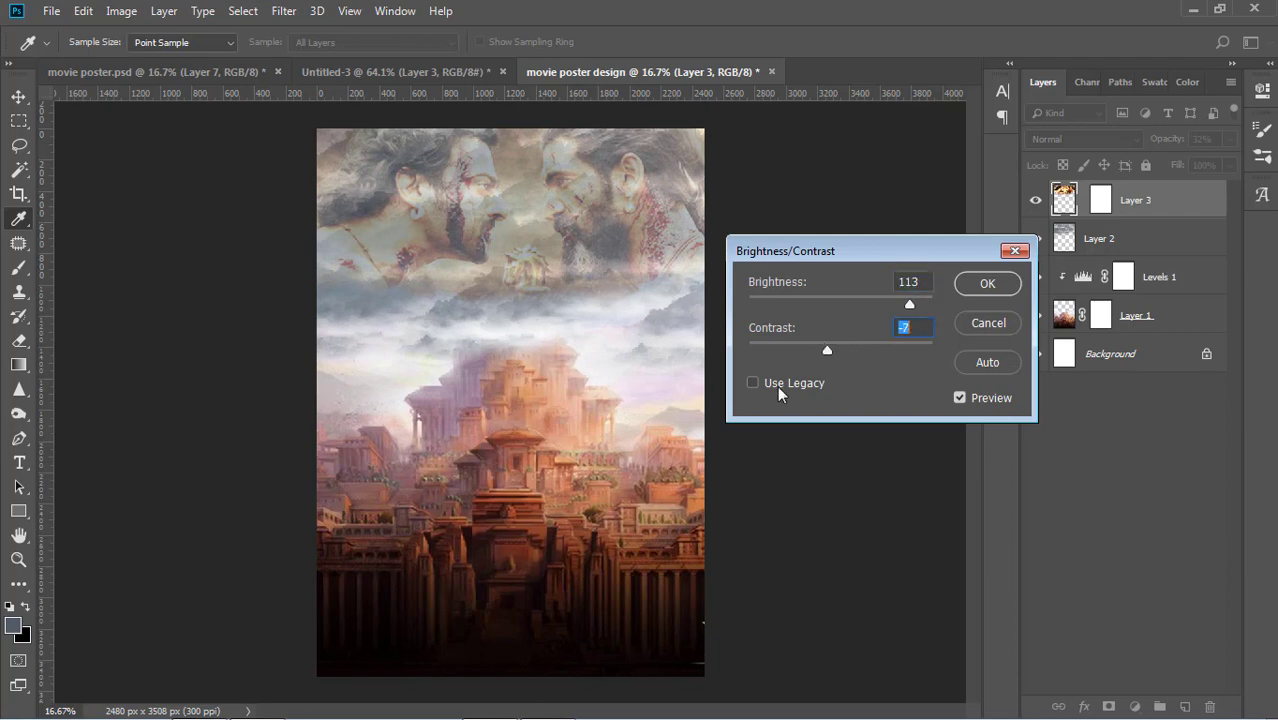
left_click(986, 285)
key("v")
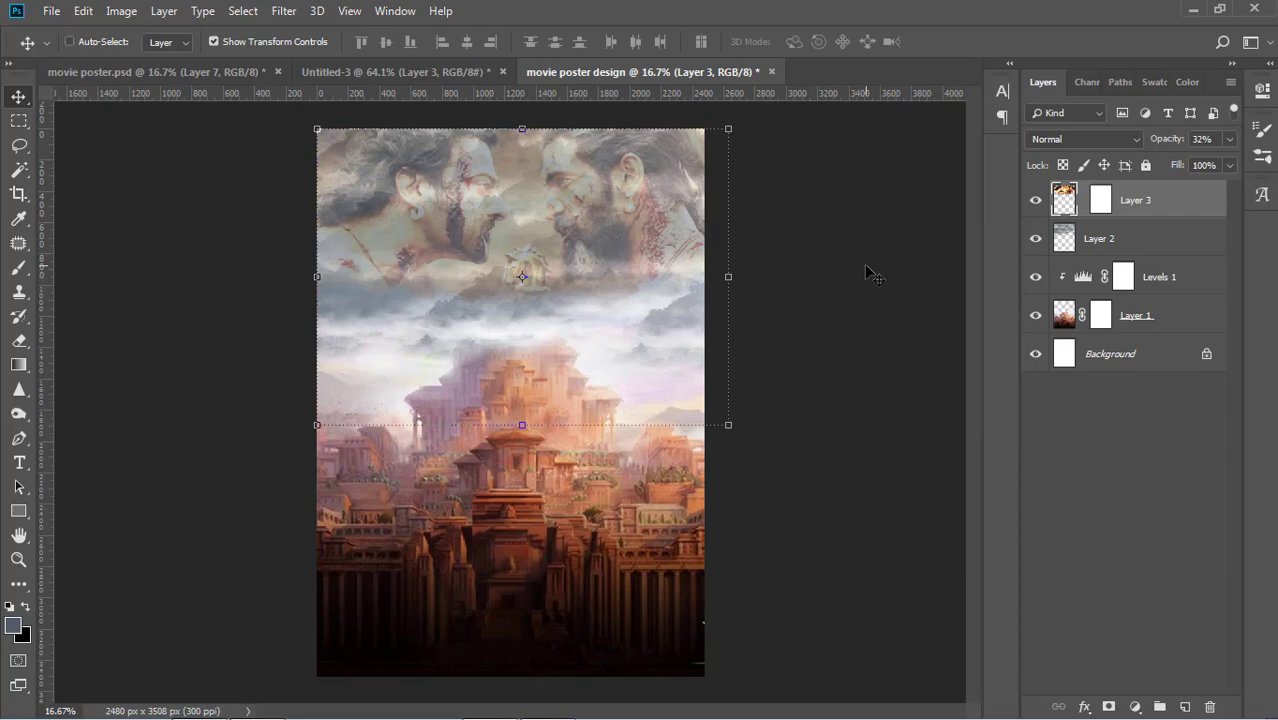
key("ctrl+z")
left_click(816, 266, "ctrl")
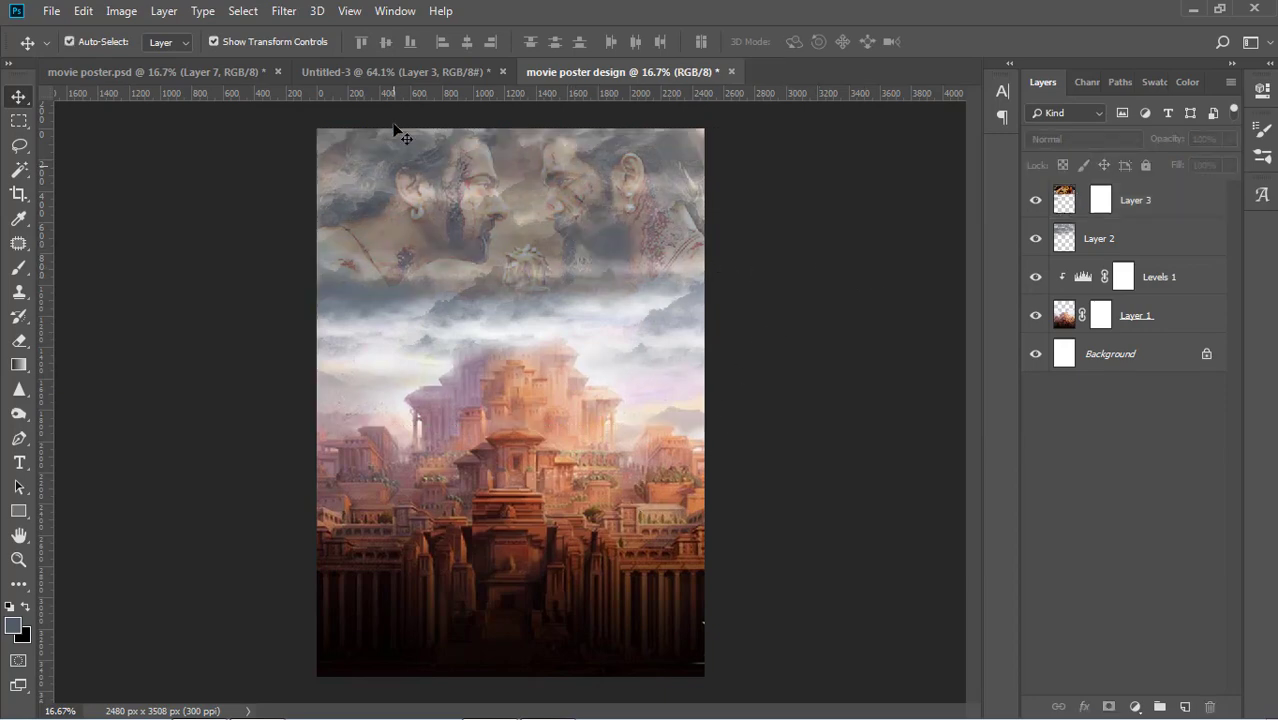
Step: Bring the cut-out of the armored warrior from Untitled-3 into the poster, placing it at the lower center over the palace
left_click(396, 71)
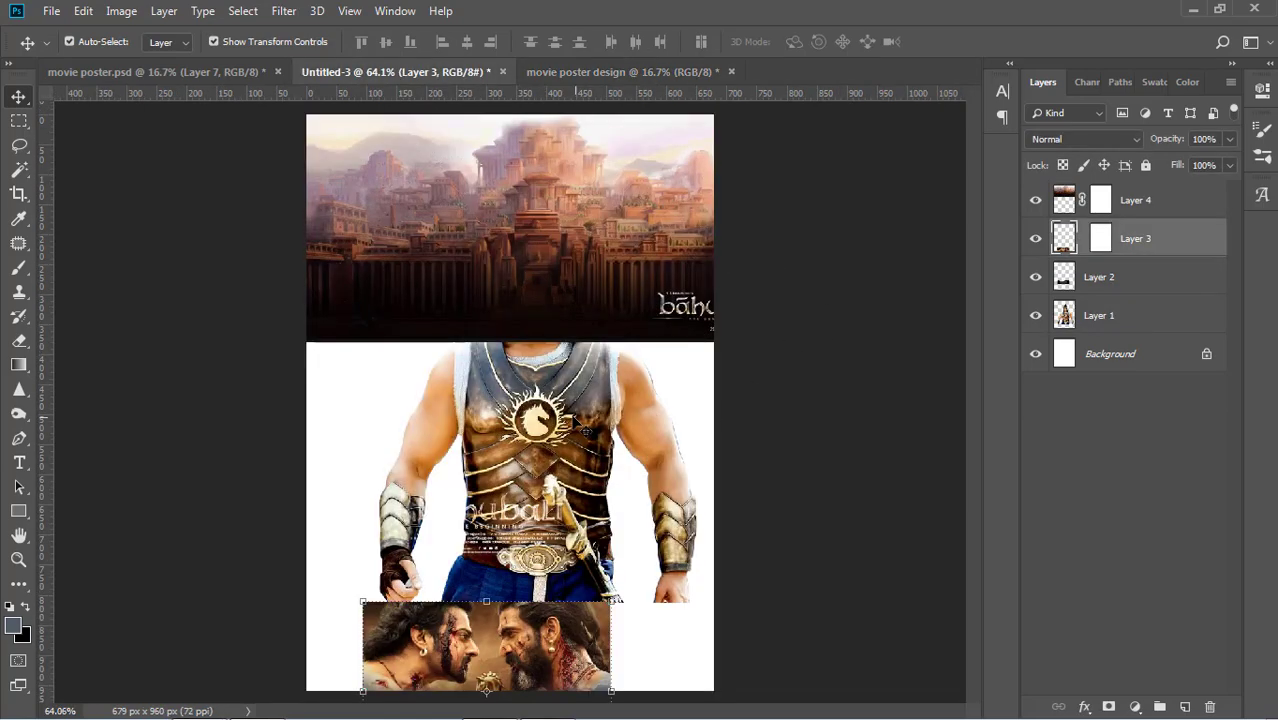
left_click_drag(582, 432, 458, 85)
left_click_drag(578, 76, 512, 597)
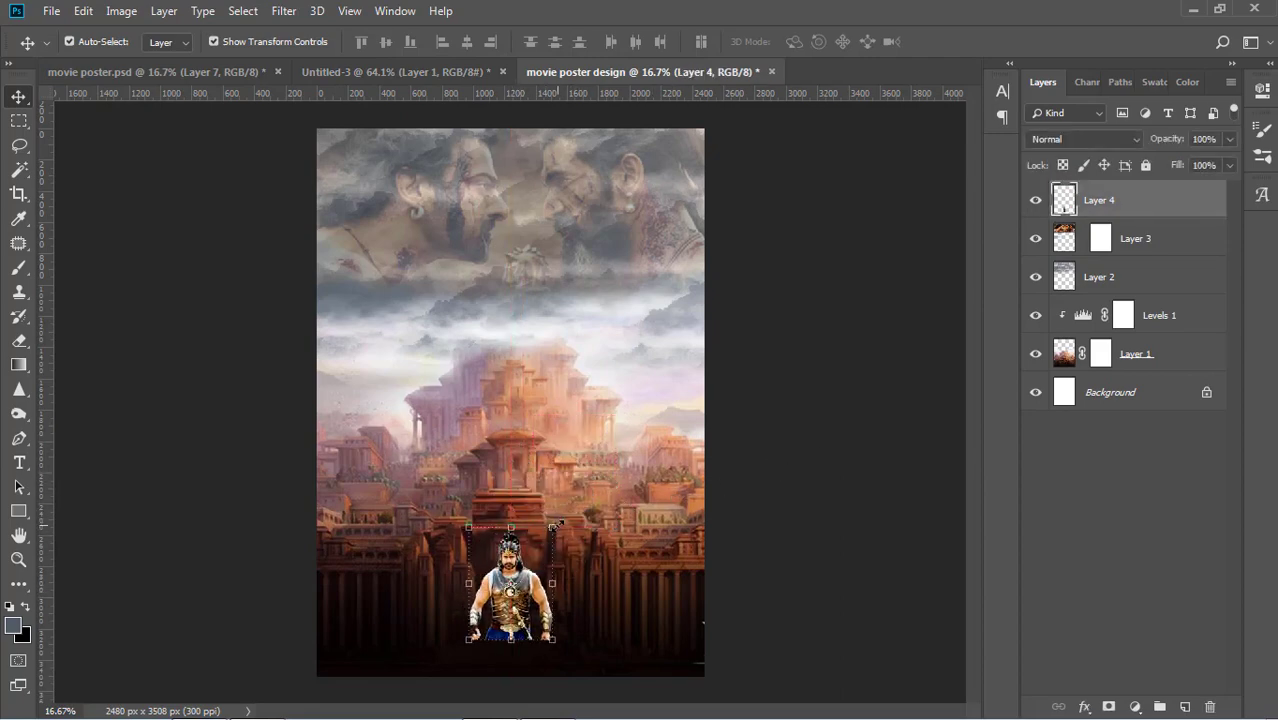
Step: Scale the armored warrior to about 357% and position him in the middle of the poster, in front of the palace
left_click_drag(556, 524, 697, 331)
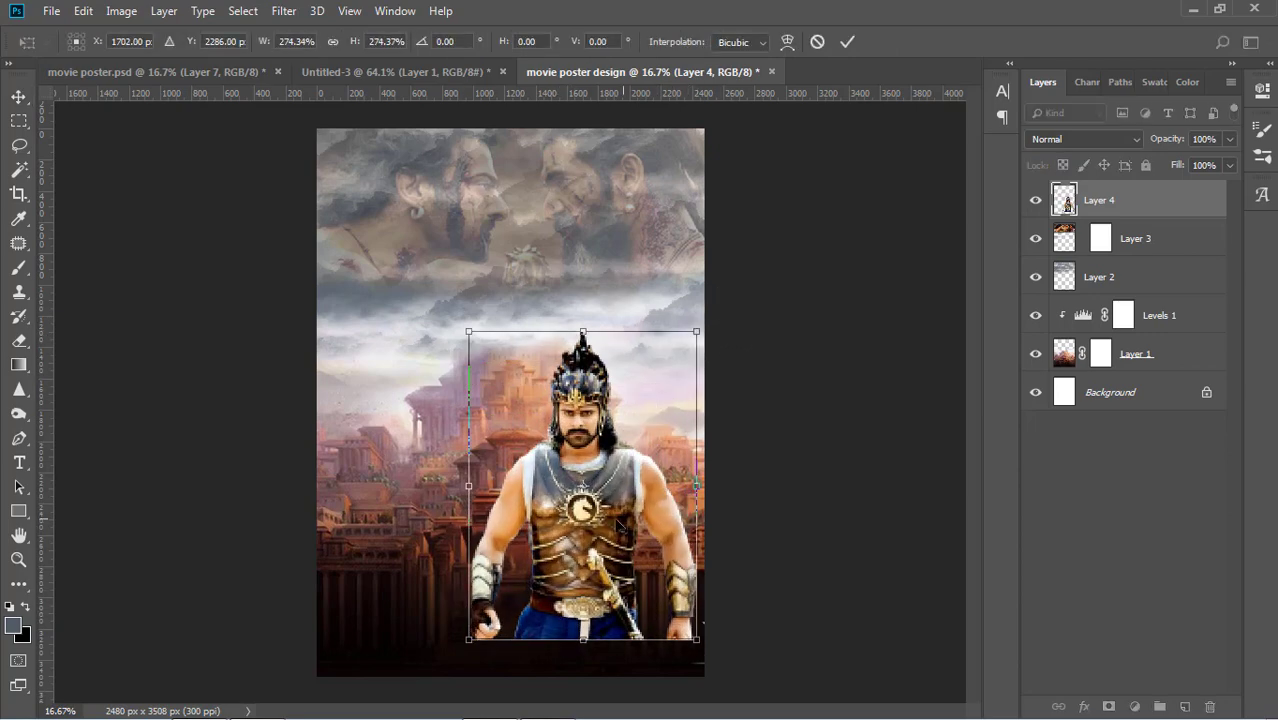
left_click_drag(617, 526, 545, 521)
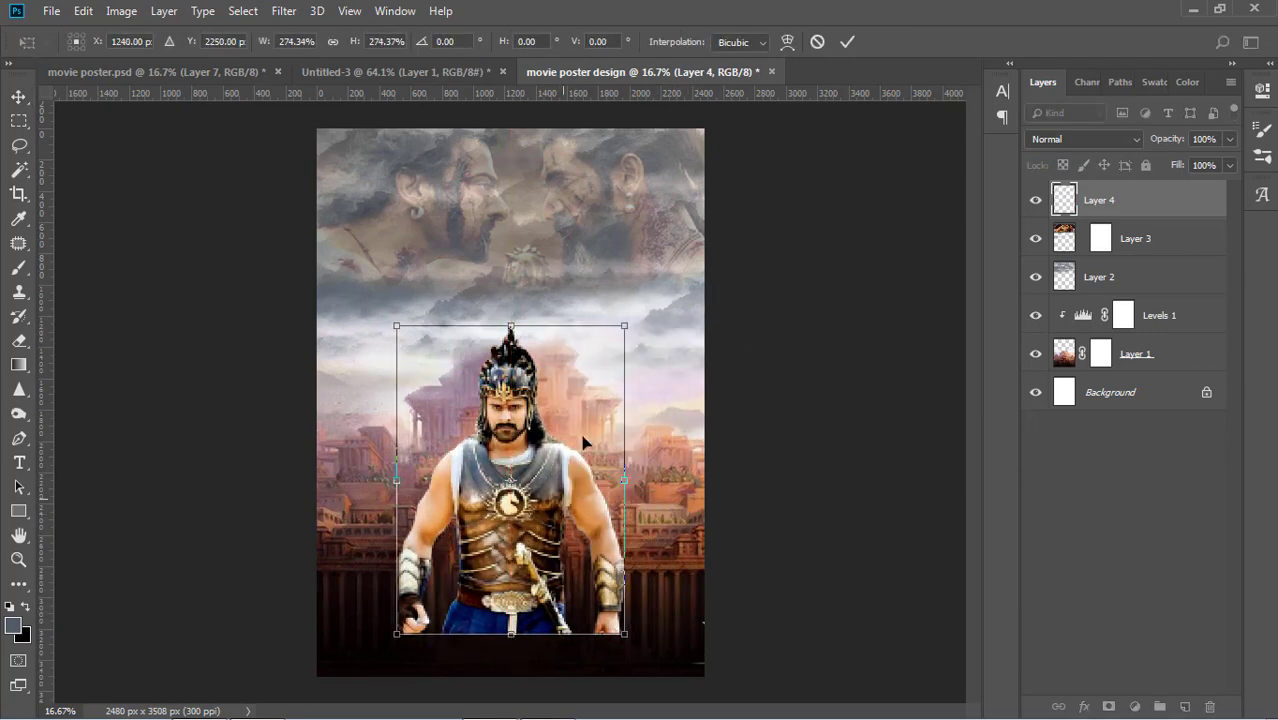
left_click_drag(624, 325, 681, 247)
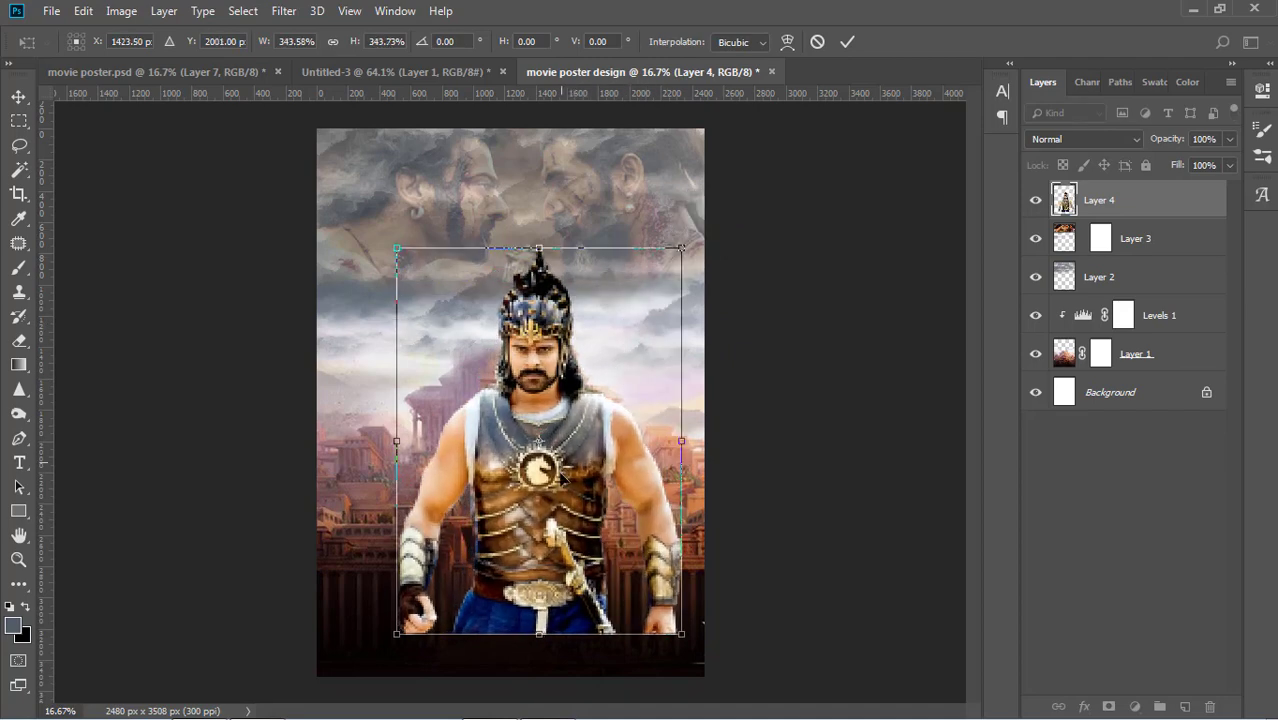
left_click_drag(563, 480, 547, 464)
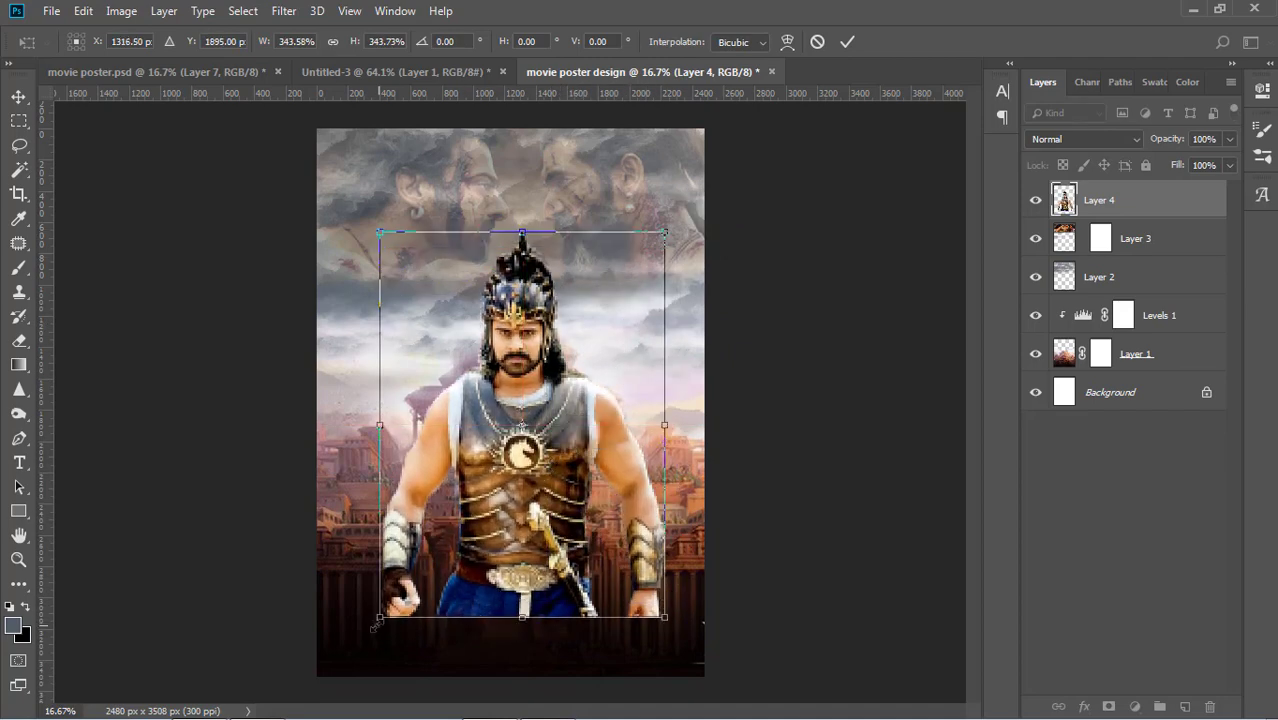
left_click_drag(378, 620, 369, 632)
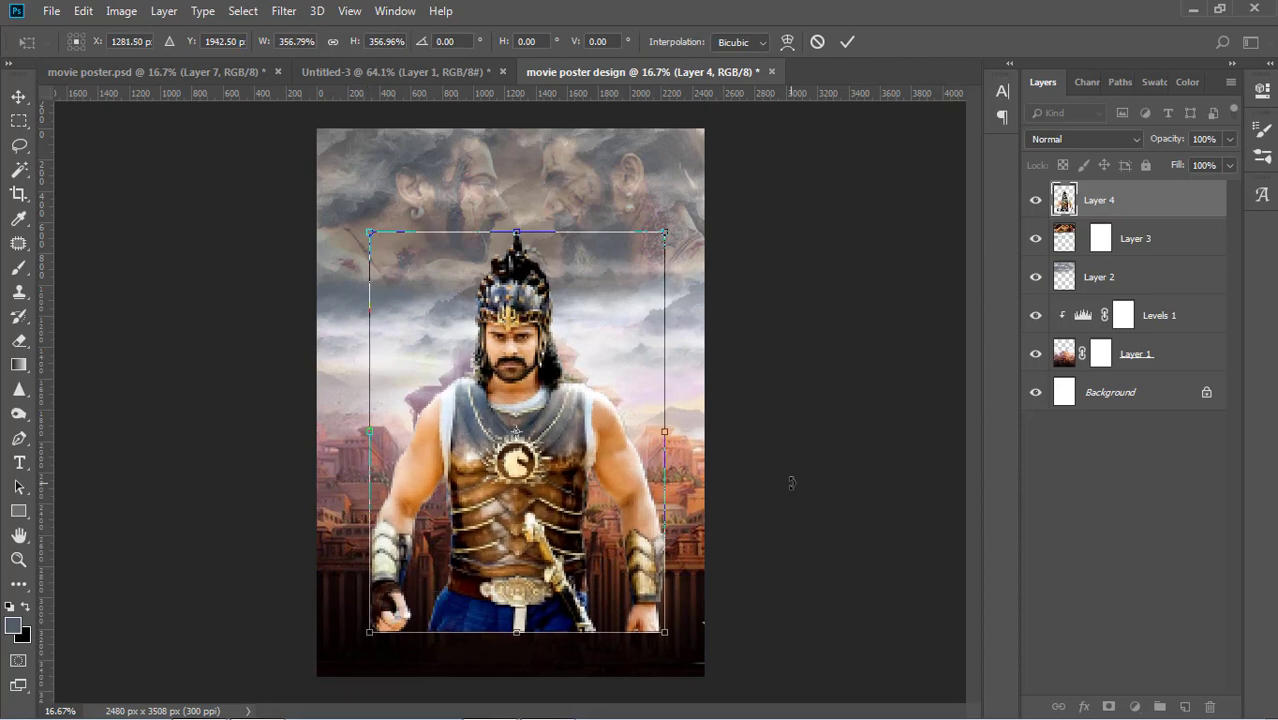
key("Return")
left_click(832, 459)
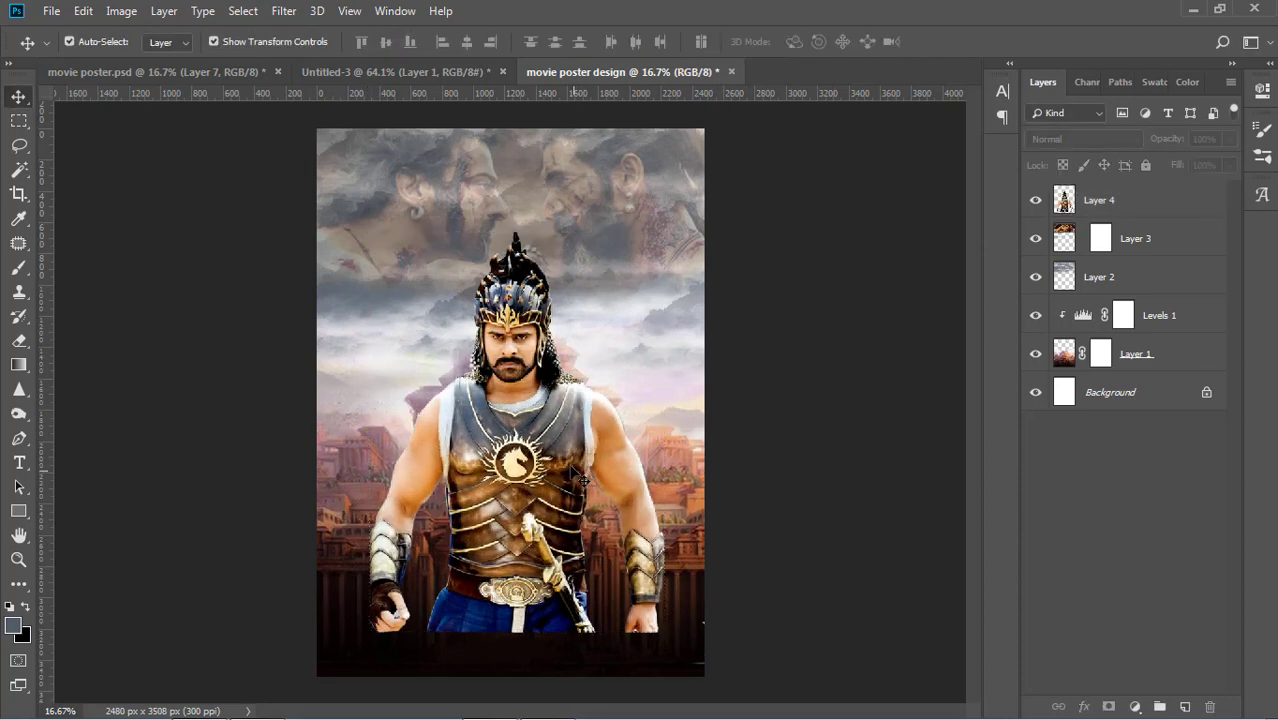
Step: Nudge the armored warrior slightly right and up to center him on the poster
left_click_drag(567, 465, 575, 466)
left_click(784, 450)
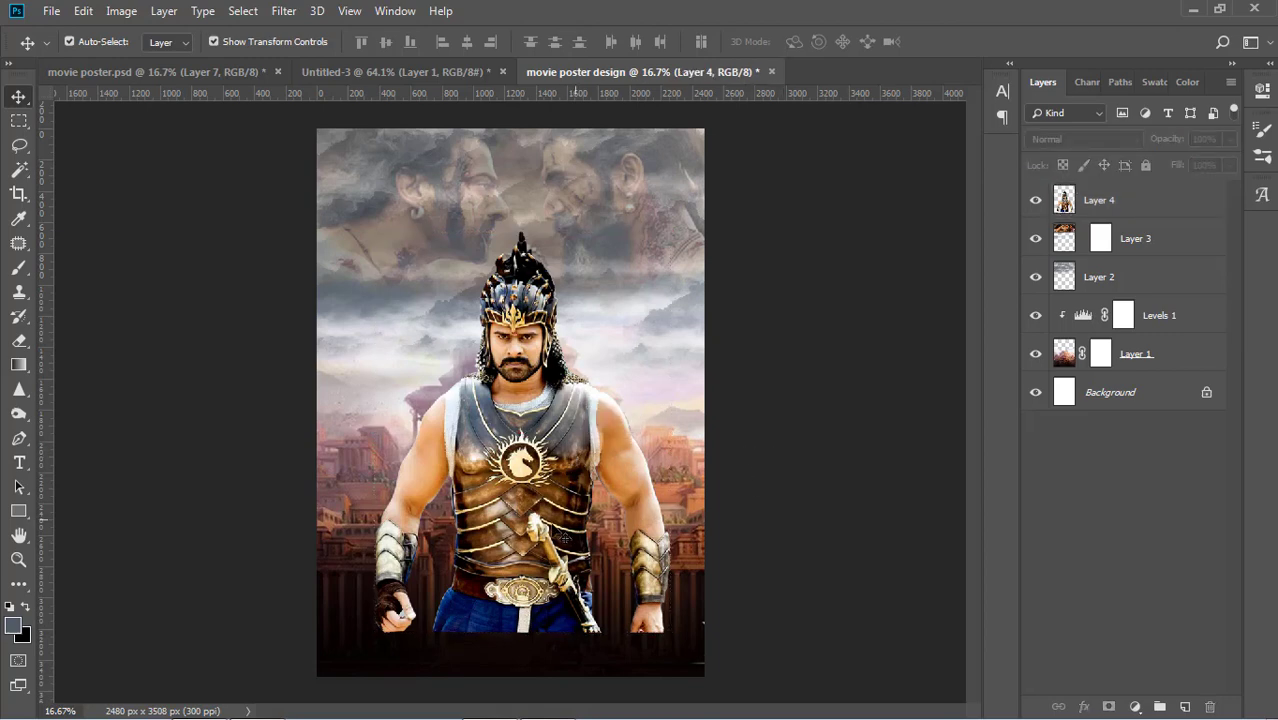
left_click_drag(565, 539, 565, 531)
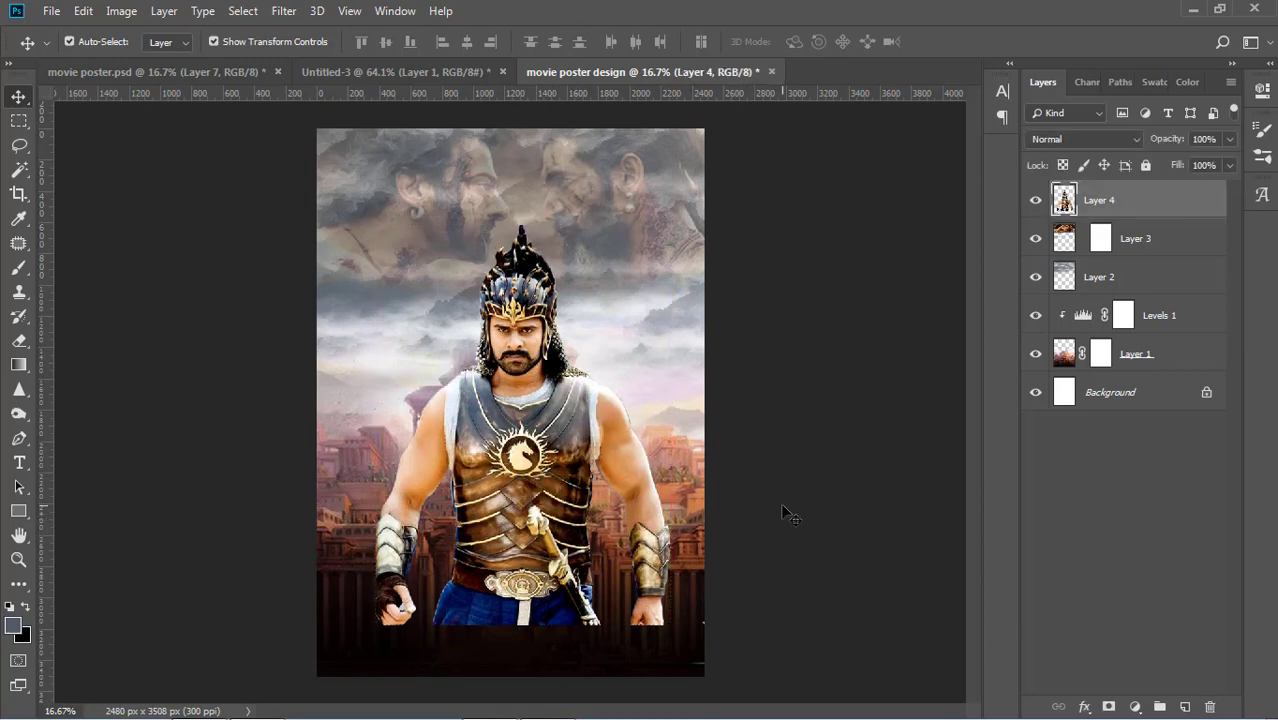
left_click(784, 513)
Step: Darken the poster's bottom on a new layer above the armored warrior, painting black with the 1300 px smoke brush at 71% opacity
left_click(15, 272)
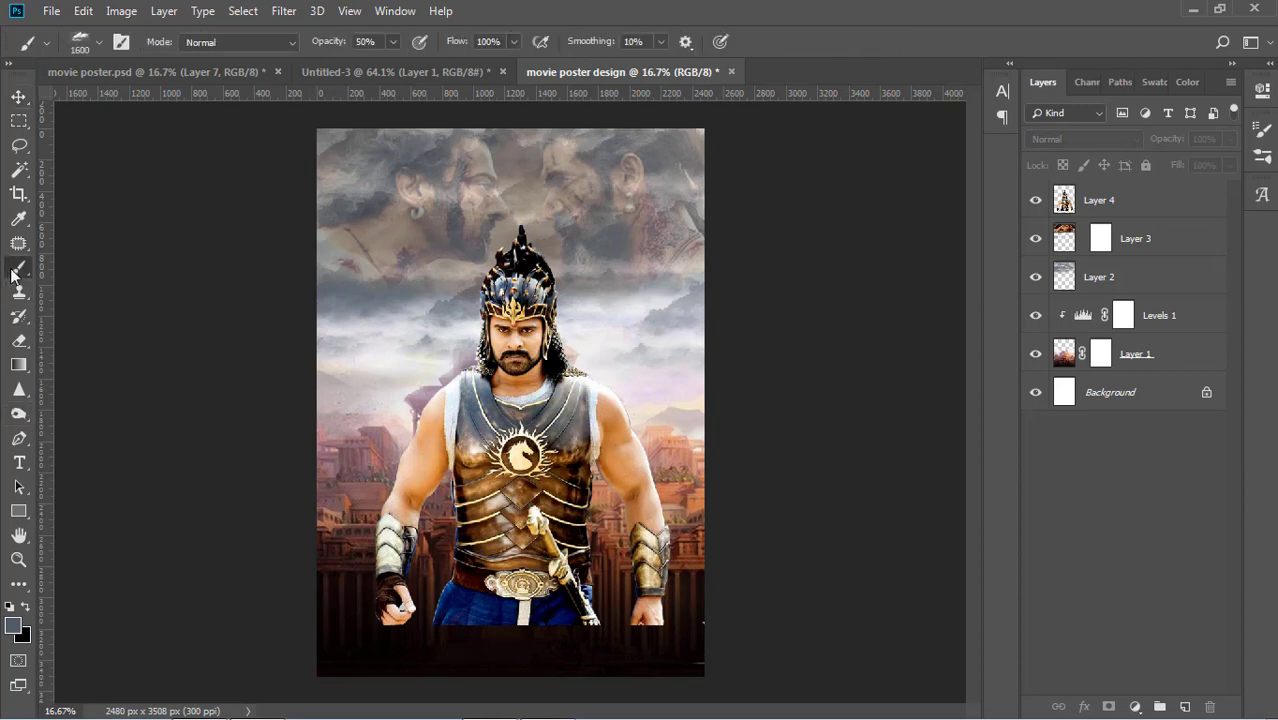
left_click(97, 40)
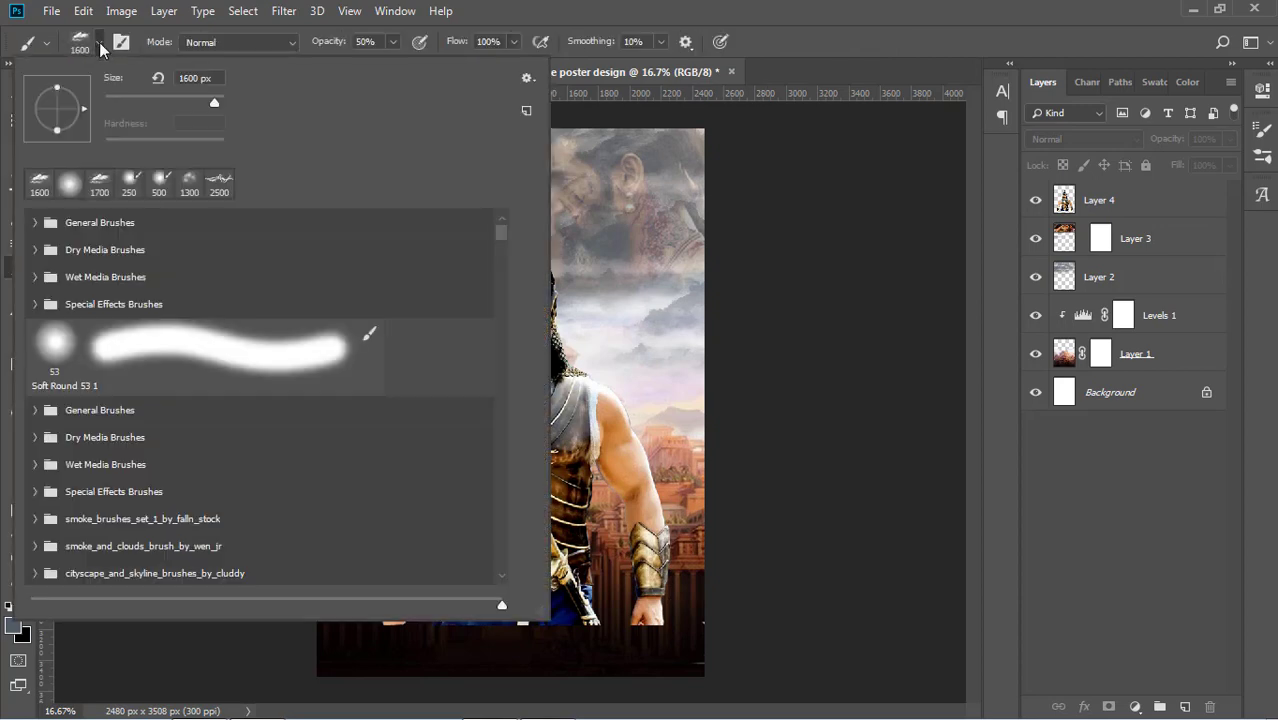
left_click(189, 187)
left_click(99, 44)
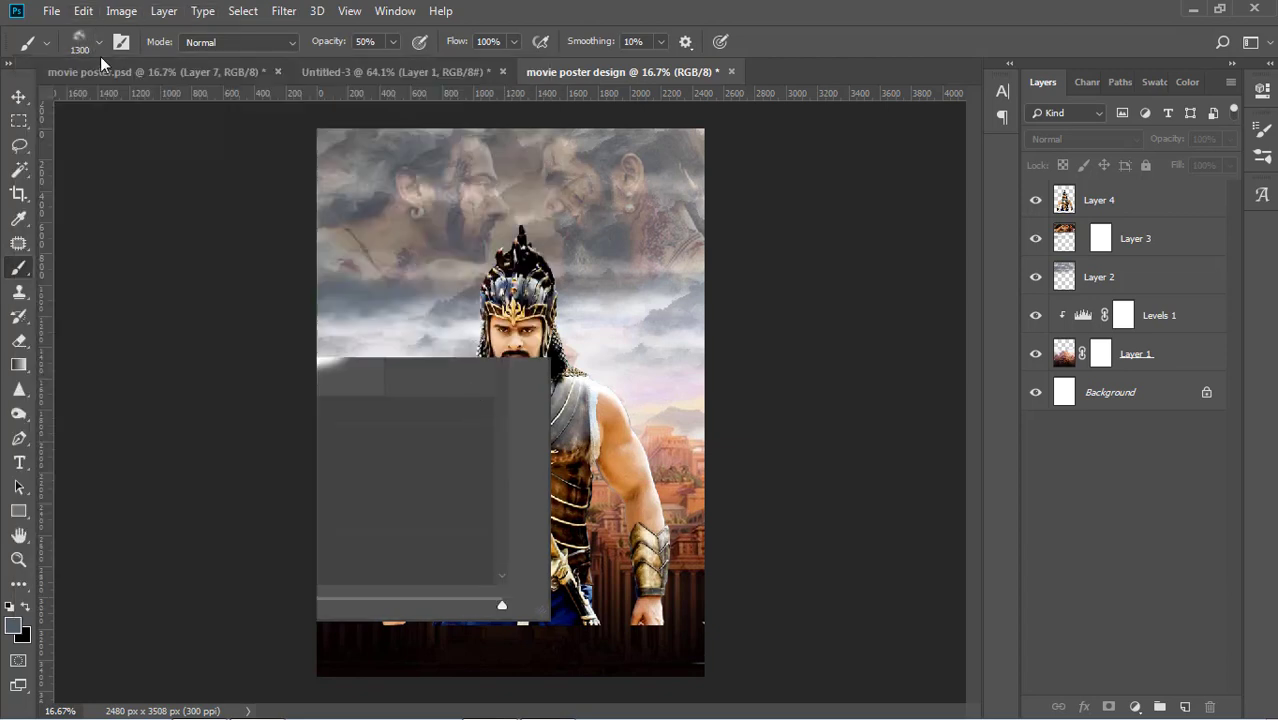
left_click(1184, 706)
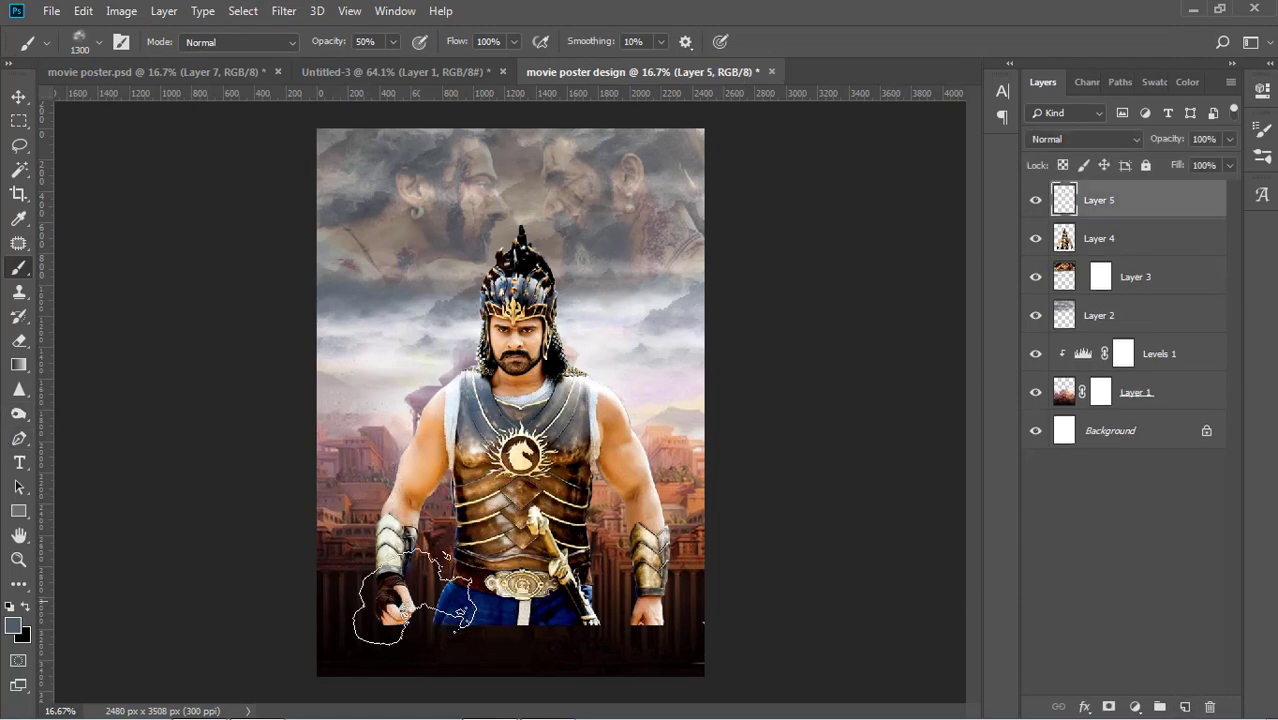
left_click(25, 607)
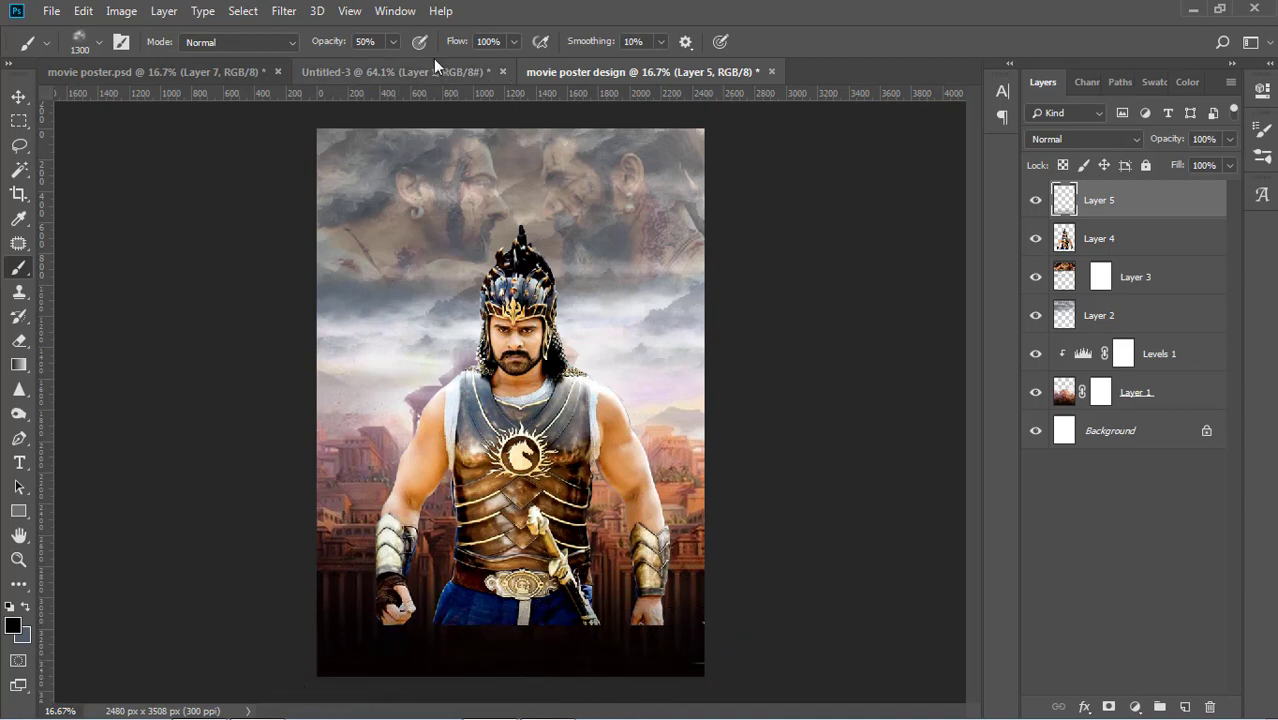
left_click(393, 41)
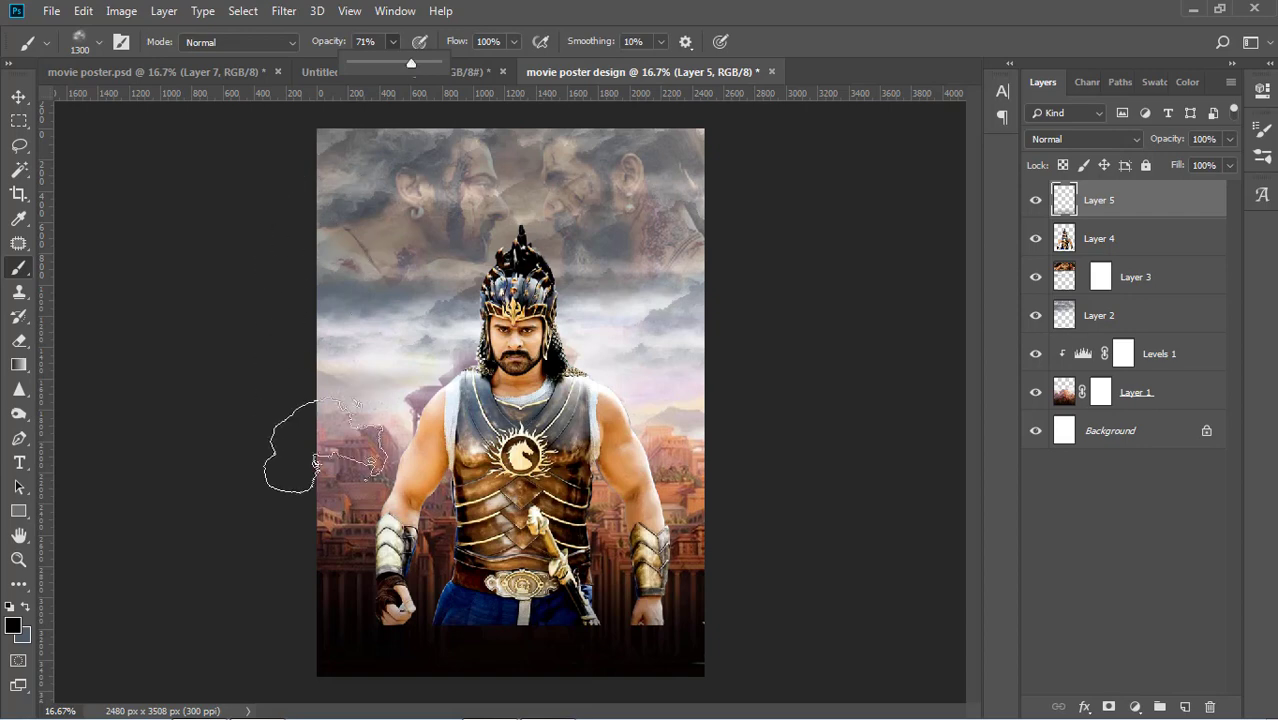
left_click(356, 647)
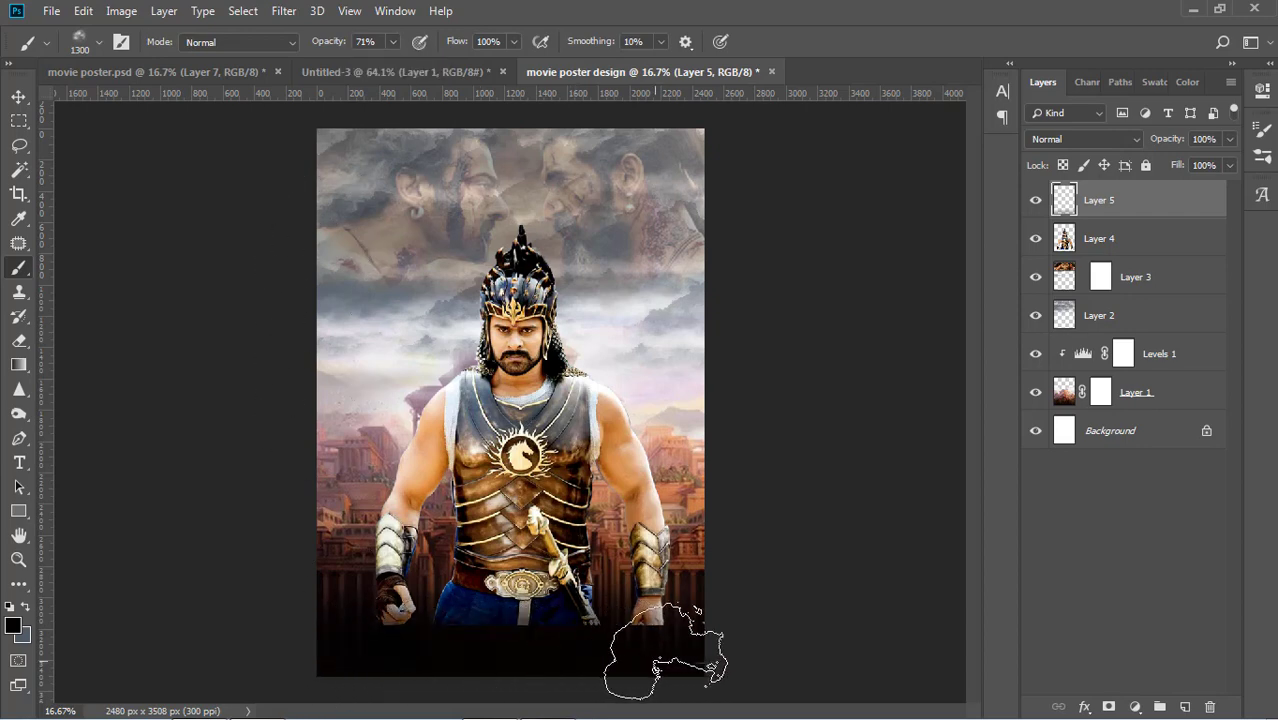
mouse_move(449, 625)
left_mouse_down()
mouse_move(311, 648)
mouse_move(393, 616)
mouse_move(515, 595)
mouse_move(607, 589)
mouse_move(708, 612)
mouse_move(554, 617)
mouse_move(362, 647)
mouse_move(458, 629)
left_mouse_up()
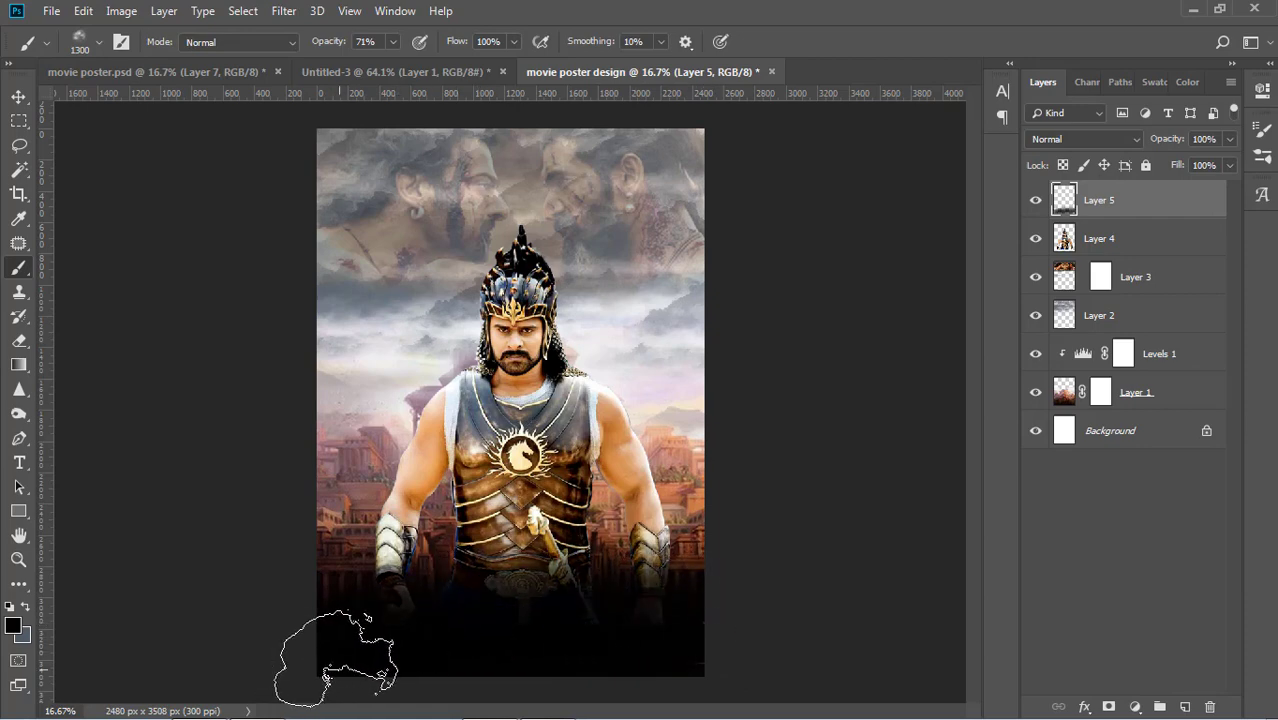
left_click(17, 100)
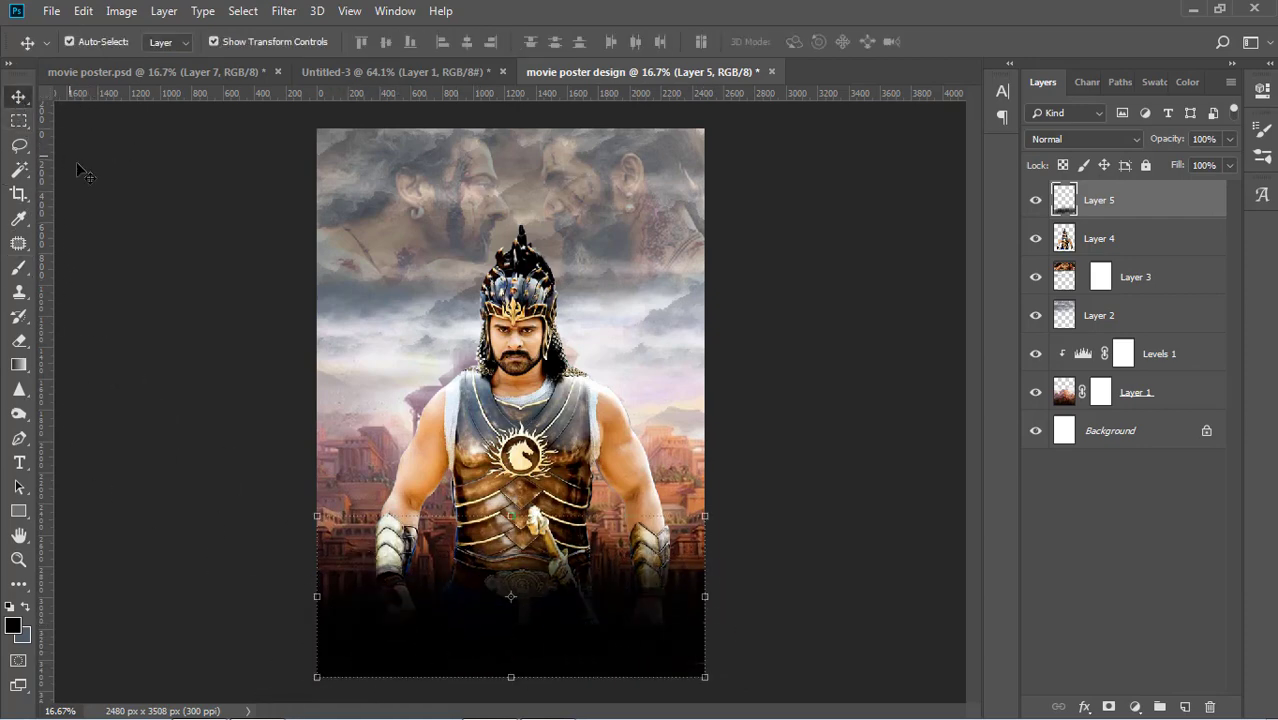
left_click(128, 194)
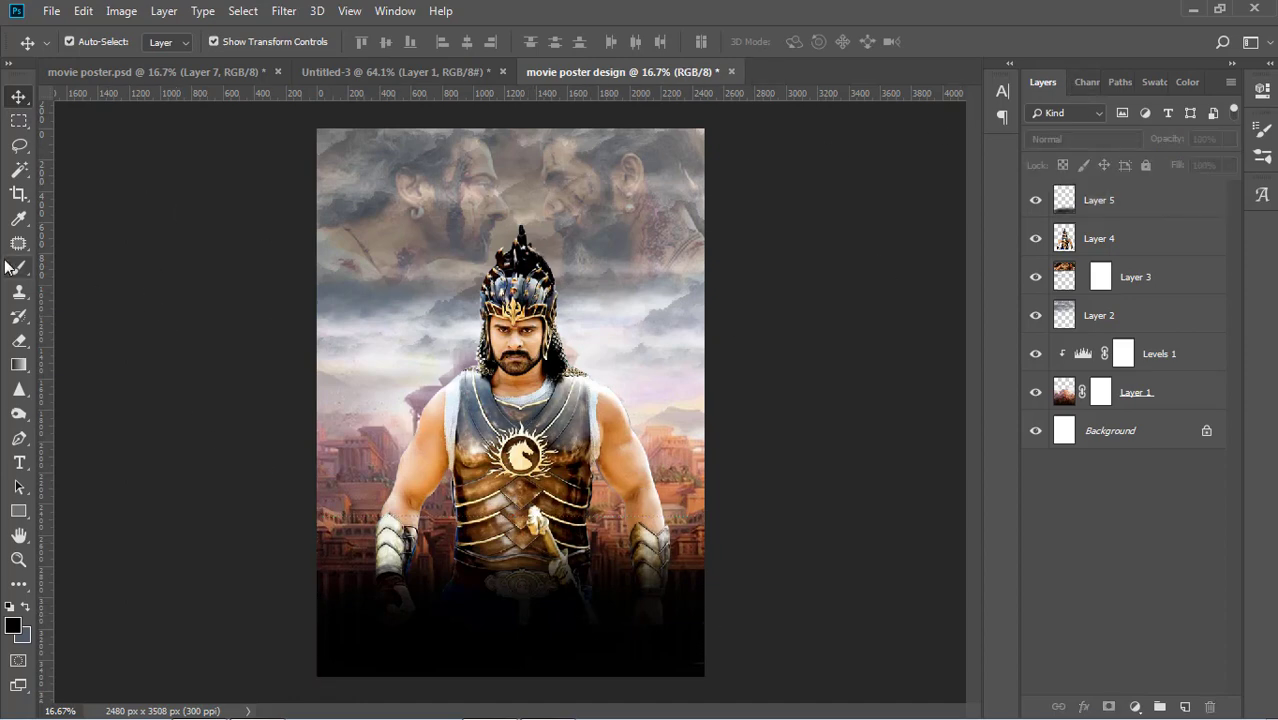
Step: Bring the Bahubali title and credits artwork from Untitled-3 into the poster
left_click(410, 72)
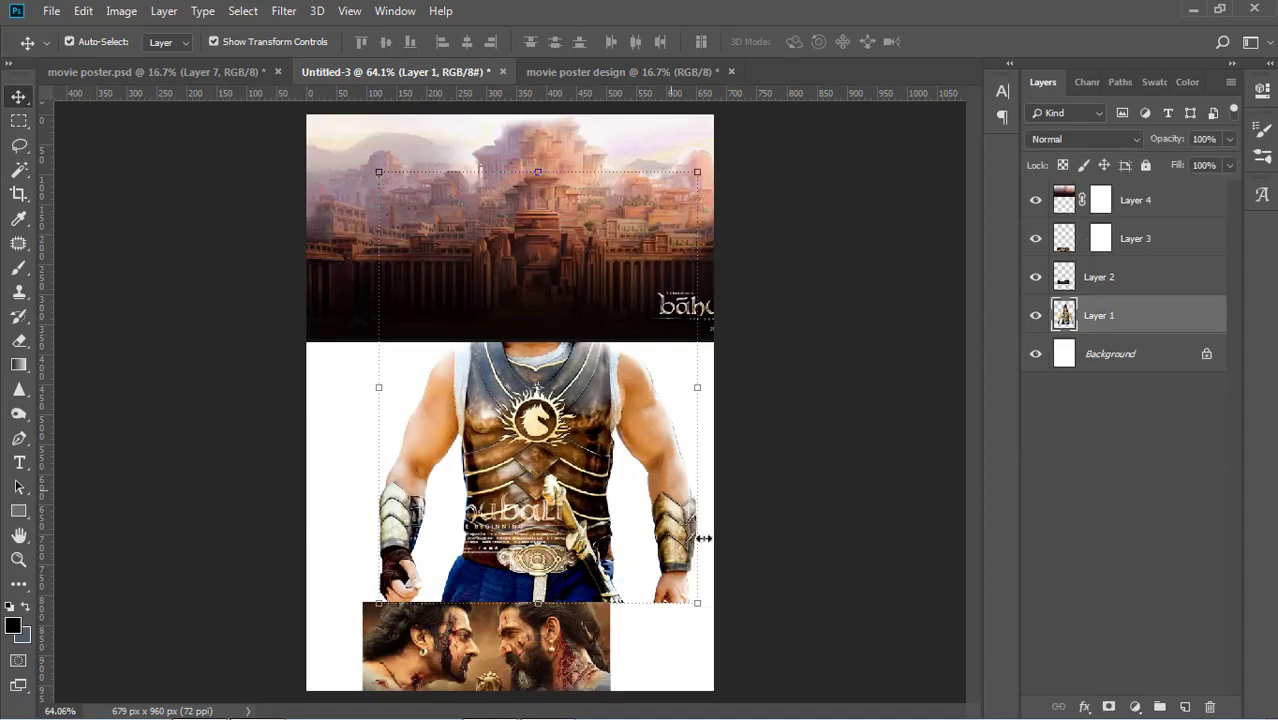
left_click(848, 498)
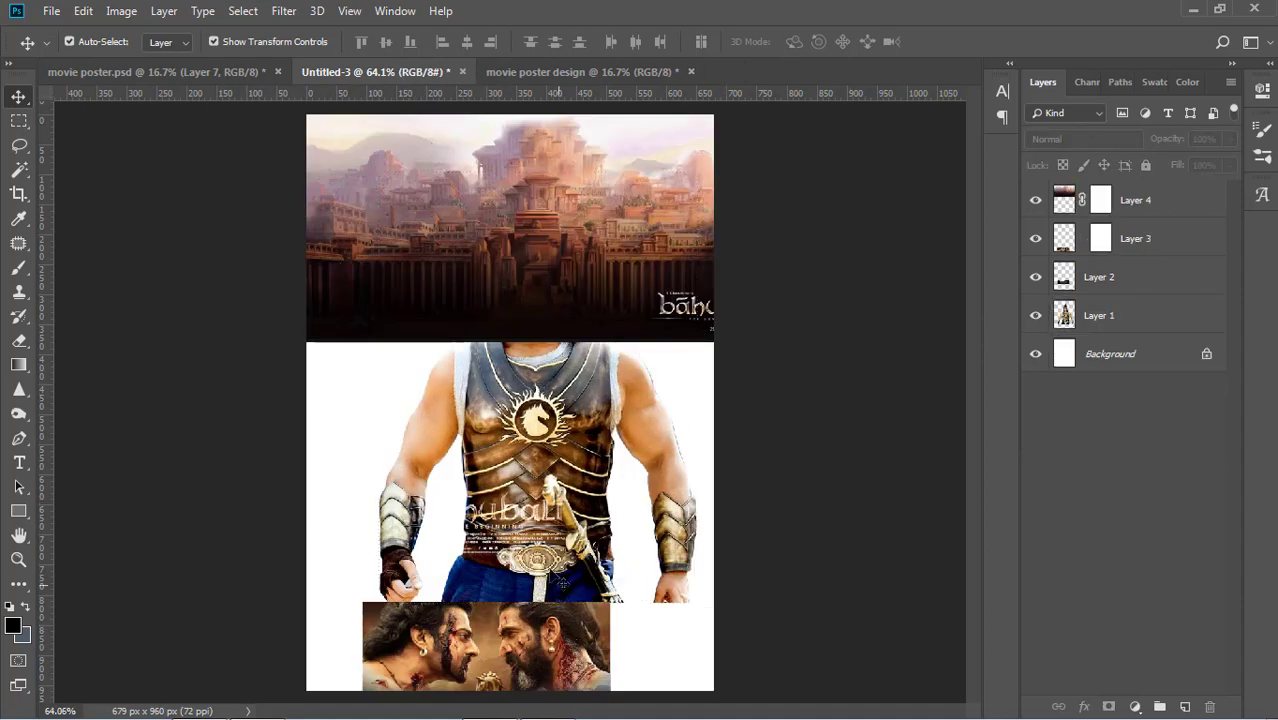
left_click_drag(535, 512, 676, 551)
left_click(779, 505)
Step: Enlarge the title artwork until its frame slightly exceeds the poster's width, and center it over the dark bottom area
left_click_drag(463, 641, 343, 689)
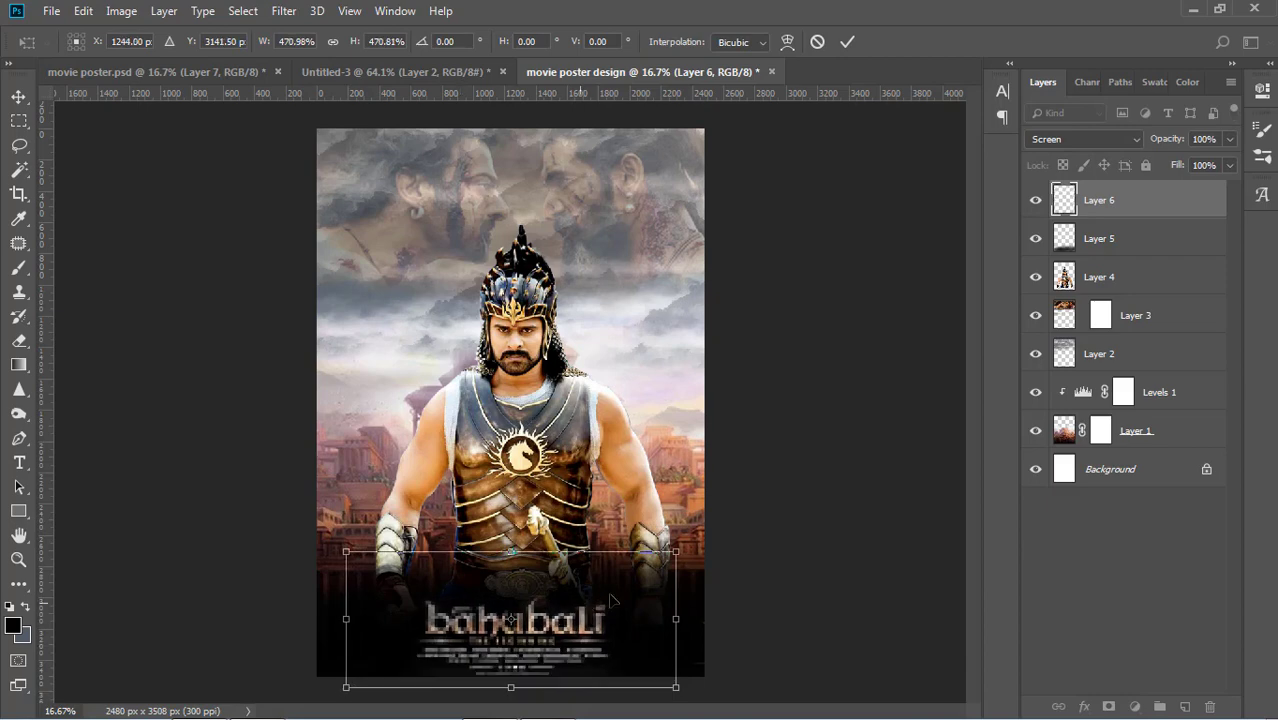
left_click_drag(676, 551, 731, 517)
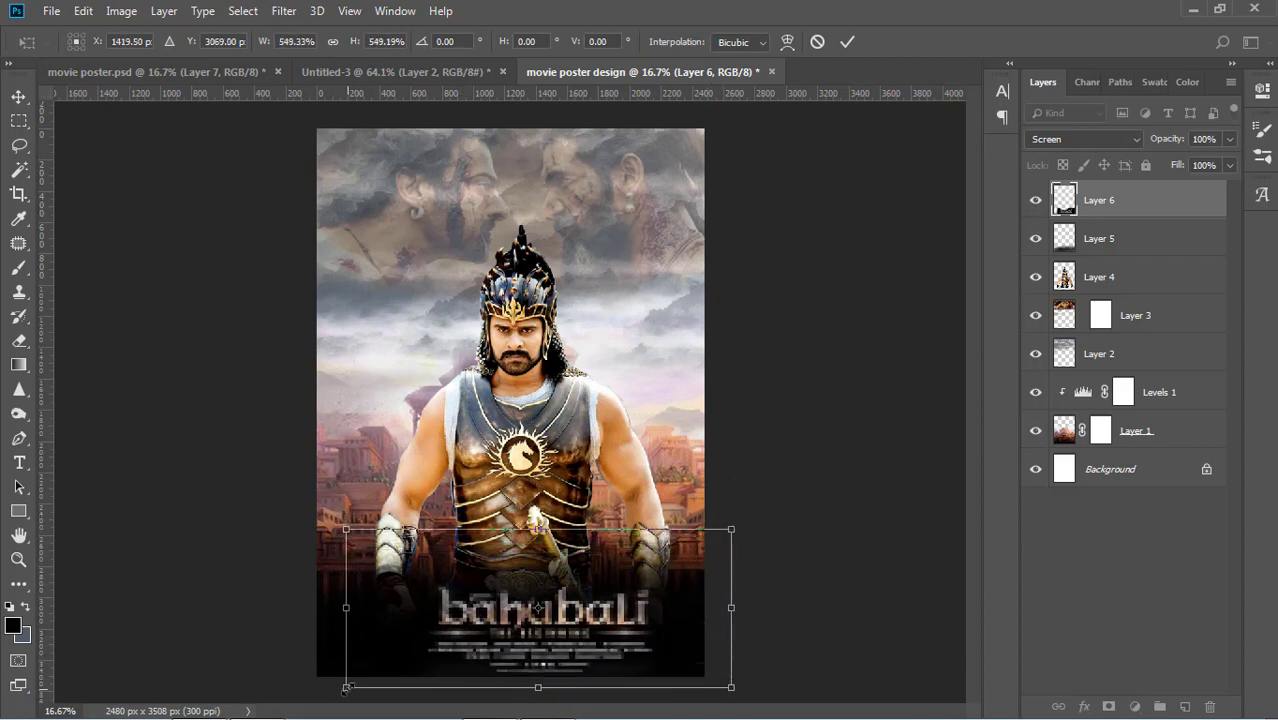
left_click_drag(345, 688, 318, 697)
left_click_drag(558, 637, 549, 625)
key("Return")
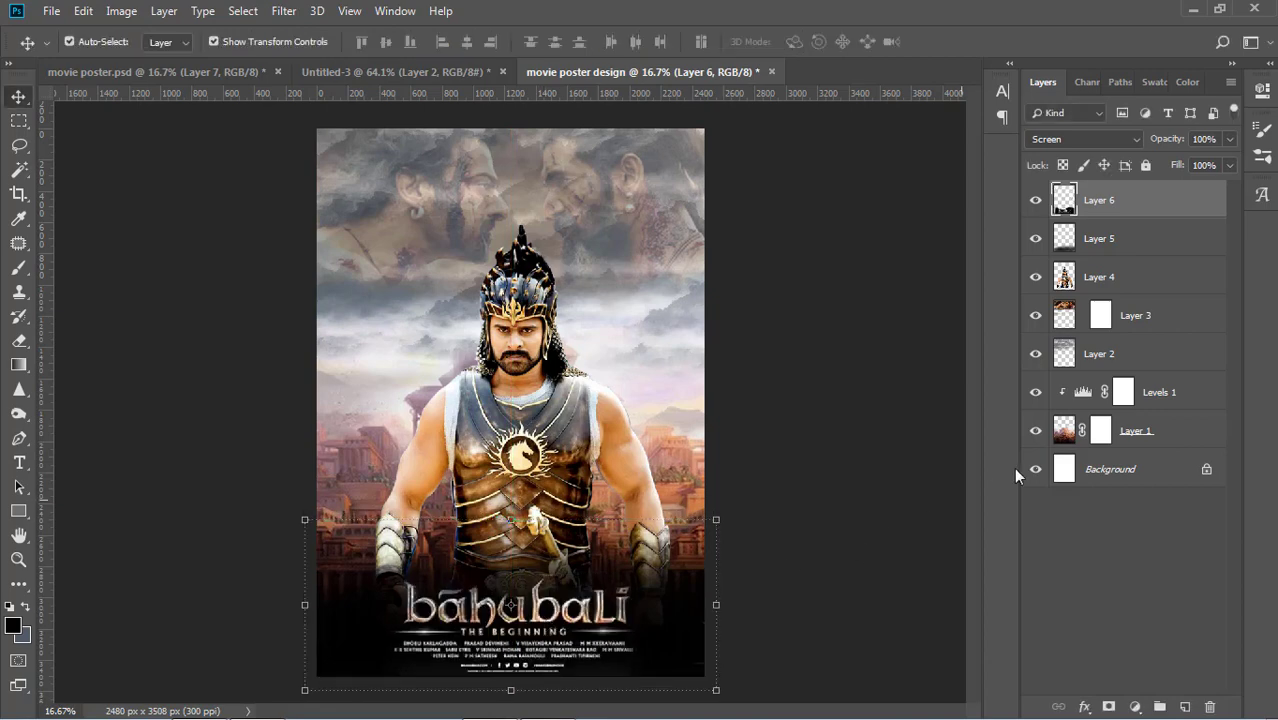
left_click(842, 493)
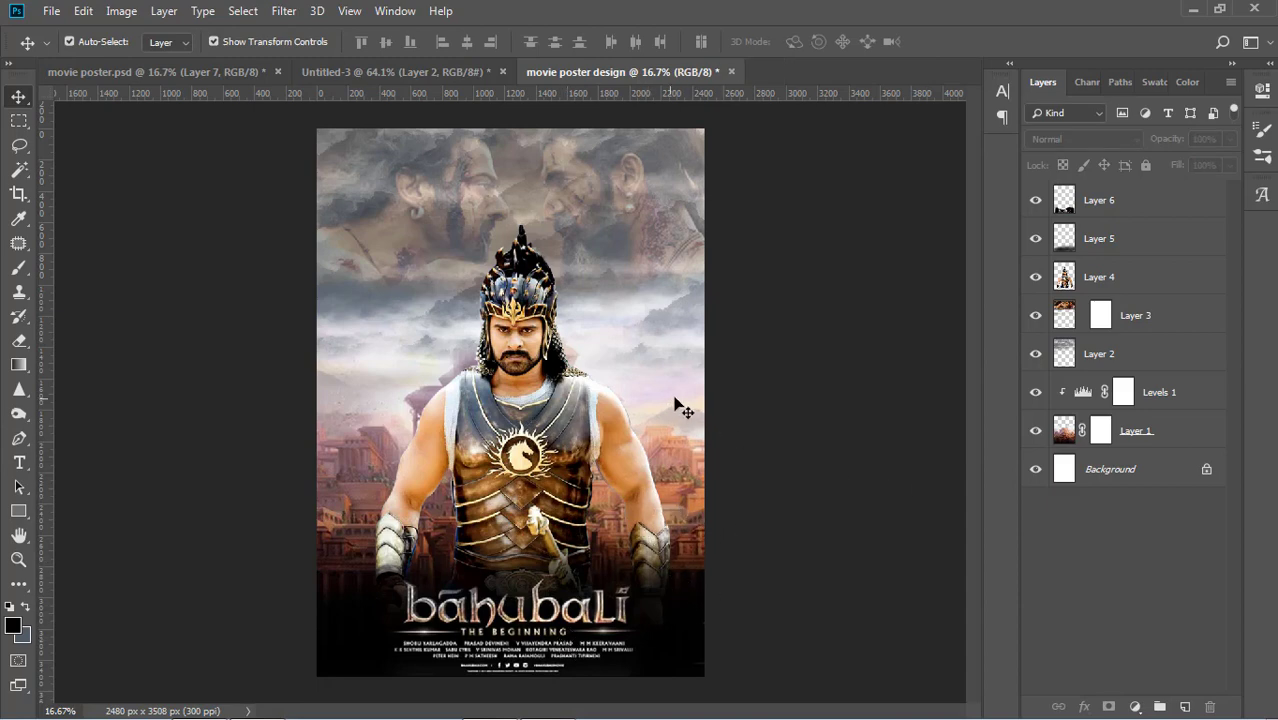
left_click(639, 248)
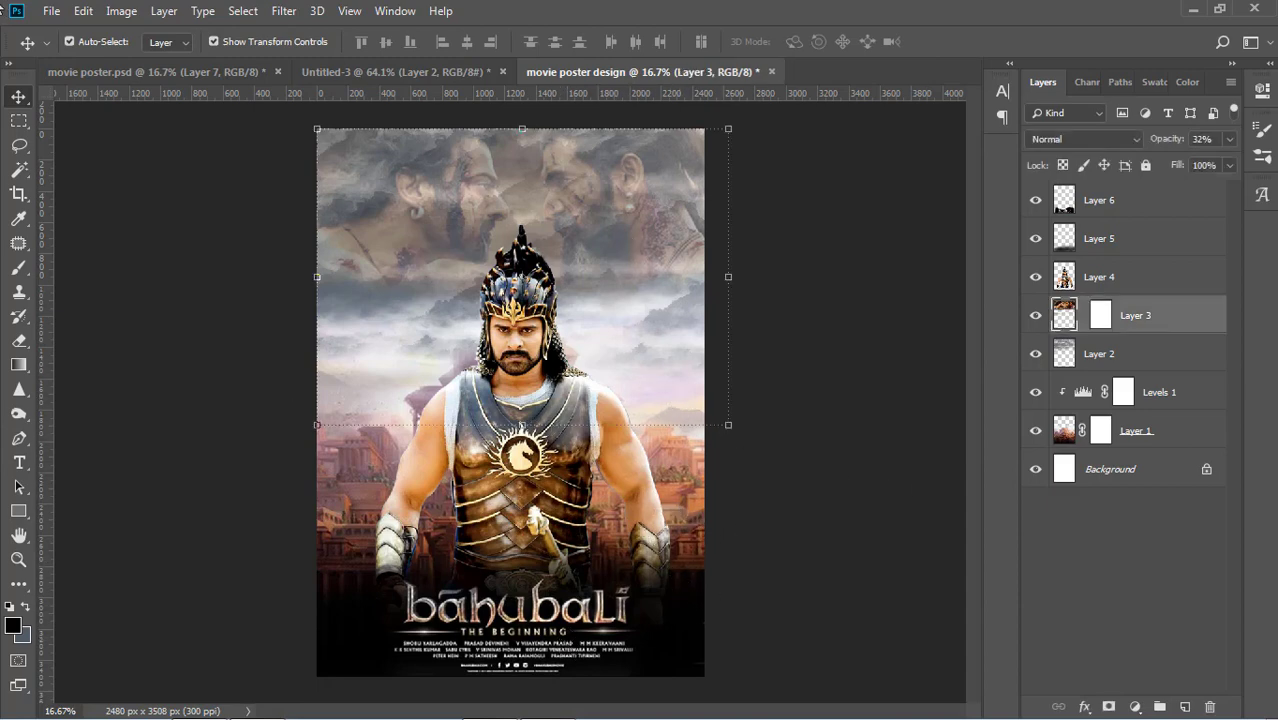
key("alt+space")
left_click(202, 277)
Step: Apply a Hue/Saturation adjustment to the armored warrior's layer with saturation -40 and lightness +2
left_click(556, 492)
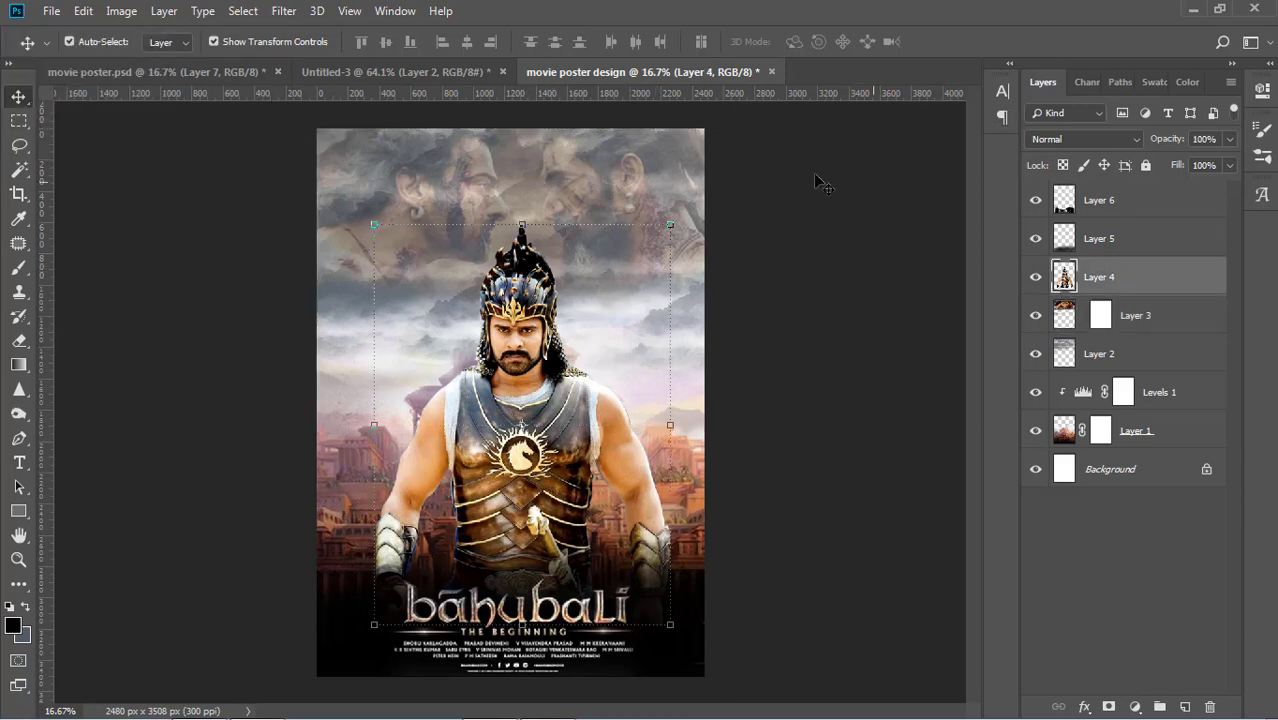
left_click(114, 13)
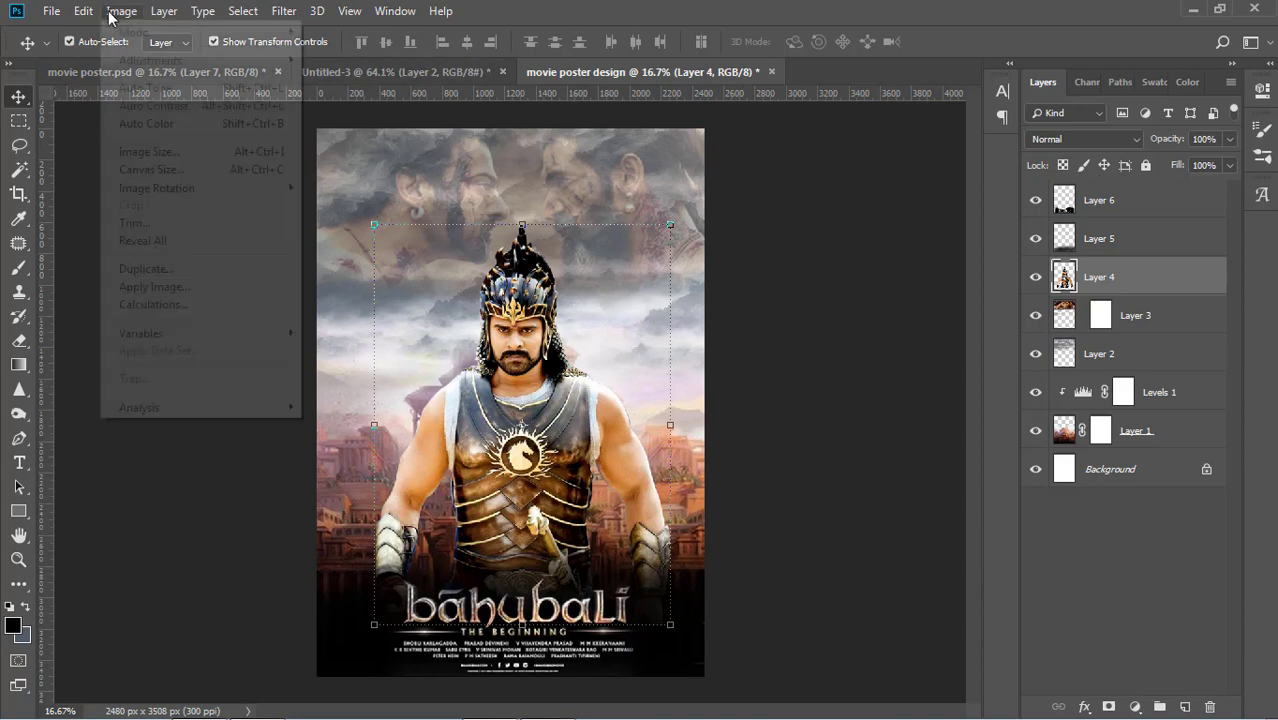
mouse_move(190, 62)
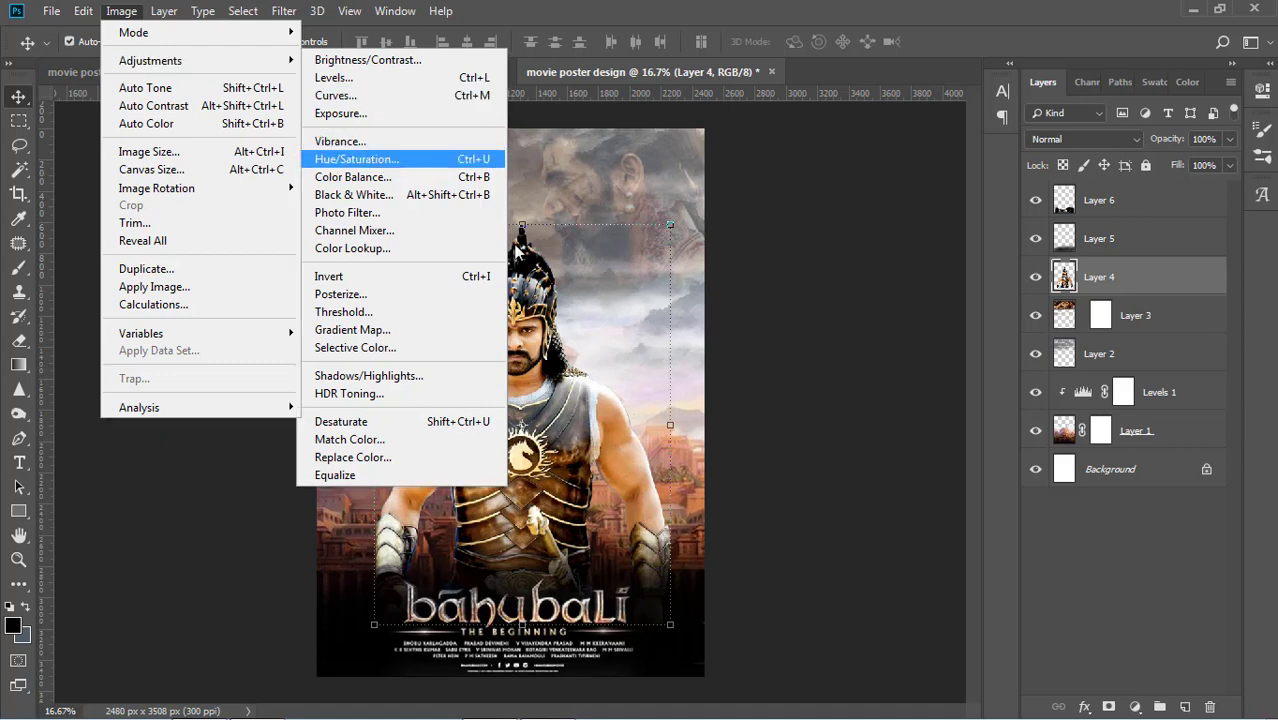
left_click(365, 160)
mouse_move(862, 398)
left_mouse_down()
mouse_move(847, 400)
mouse_move(868, 404)
left_mouse_up()
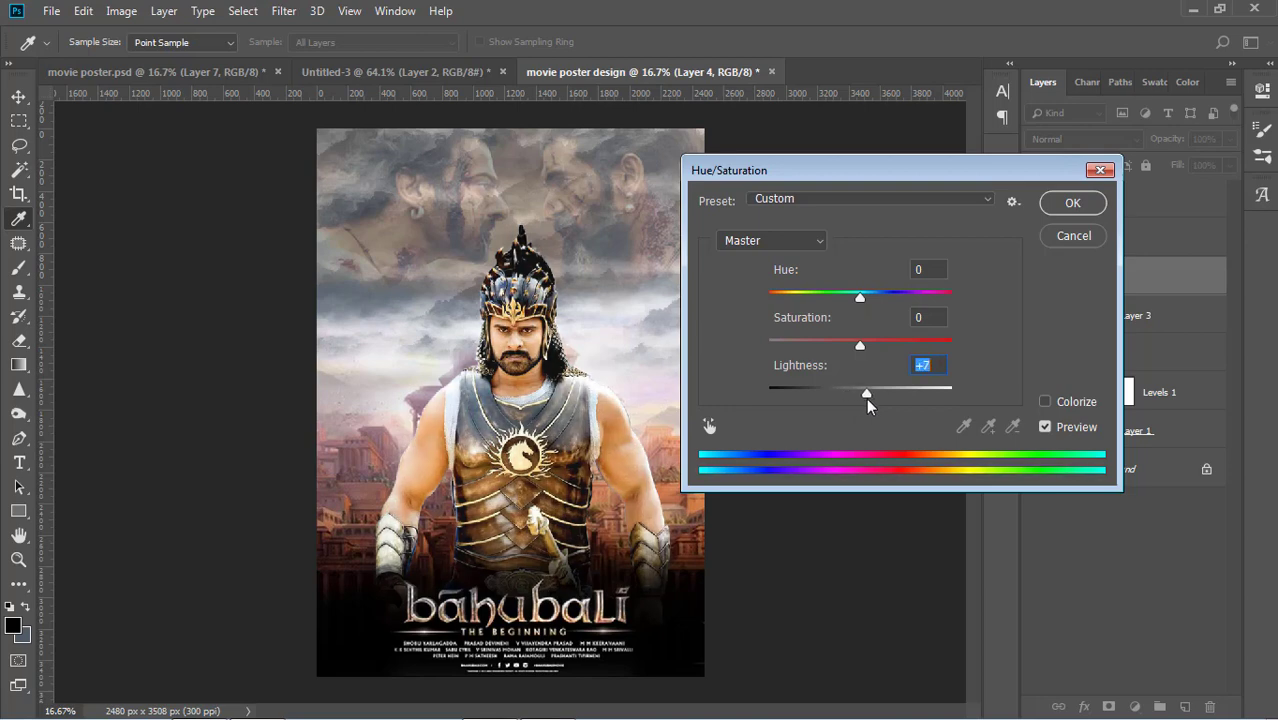
left_click_drag(863, 343, 822, 345)
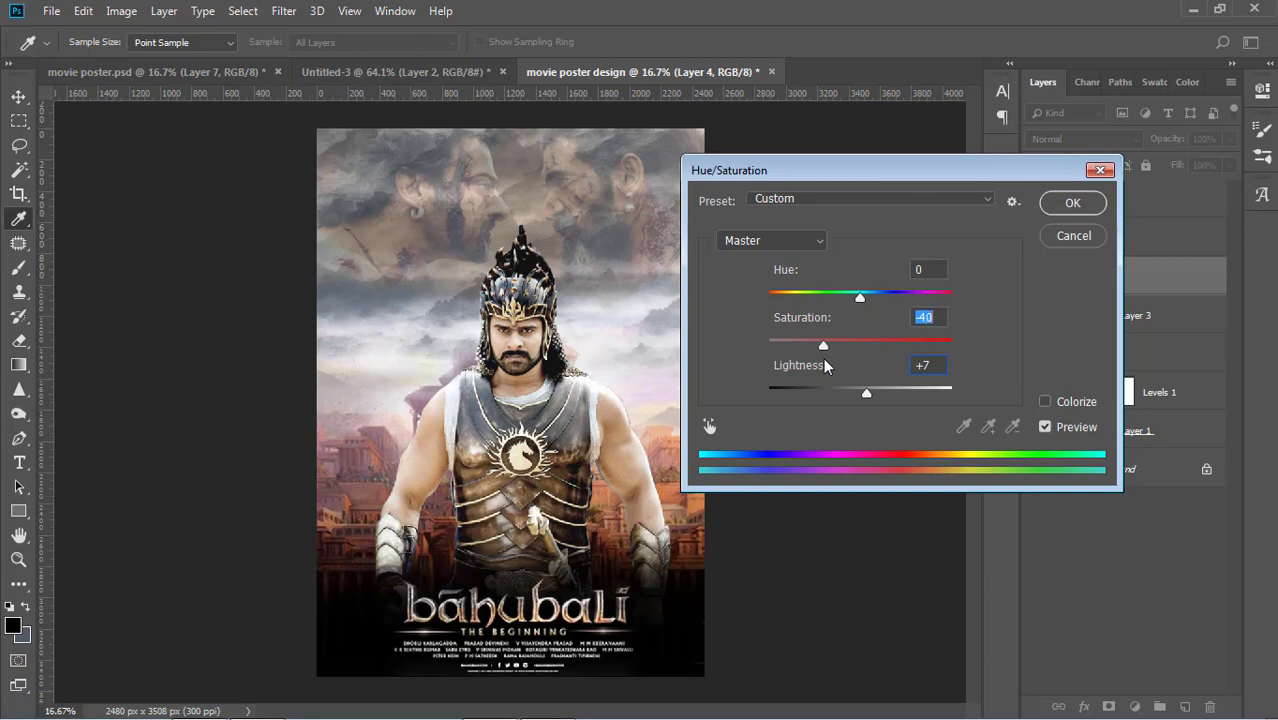
mouse_move(866, 403)
left_mouse_down()
mouse_move(878, 402)
mouse_move(864, 408)
left_mouse_up()
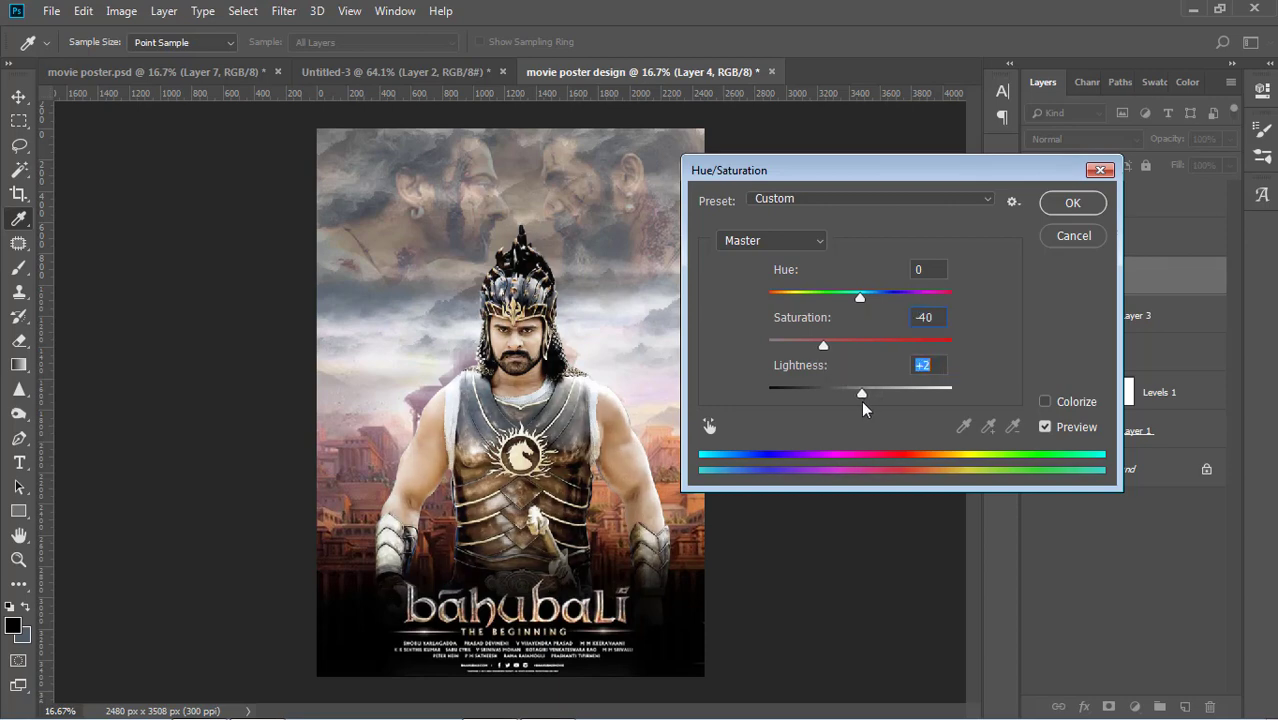
left_click(1068, 203)
key("v")
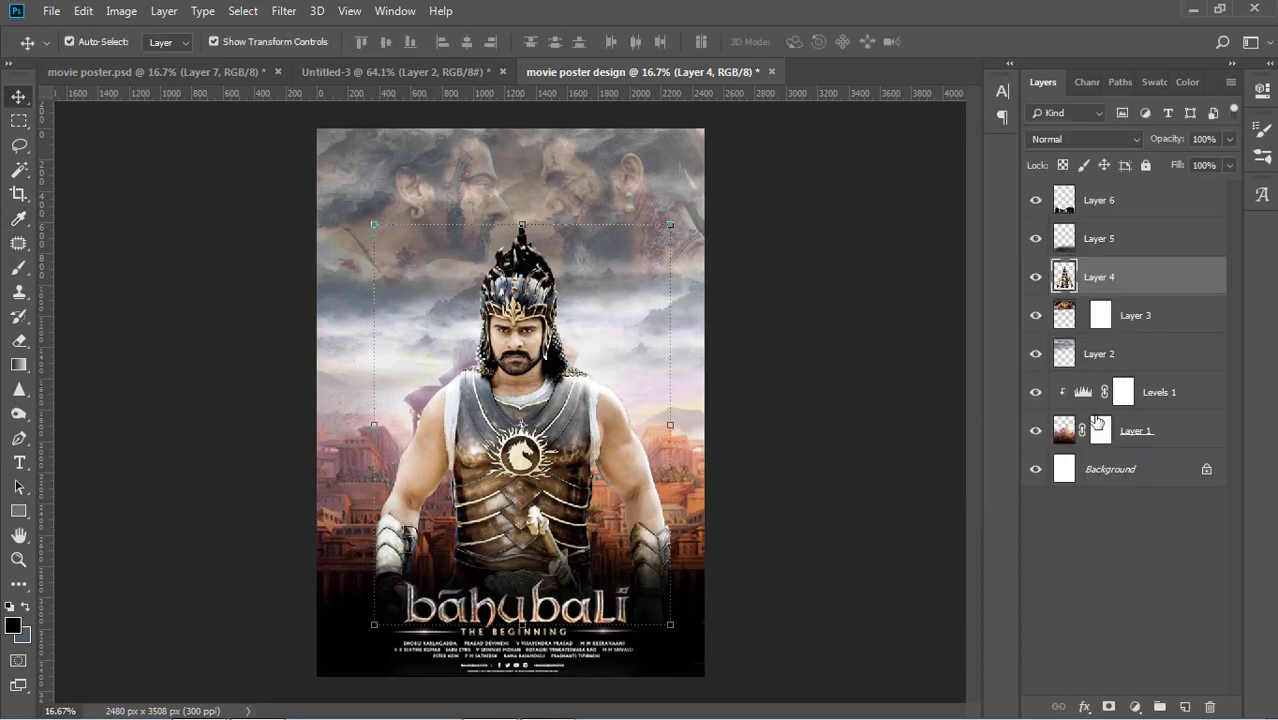
Step: Add a Levels adjustment layer clipped to the armored warrior, with output levels set to 6 and 240
left_click(1133, 706)
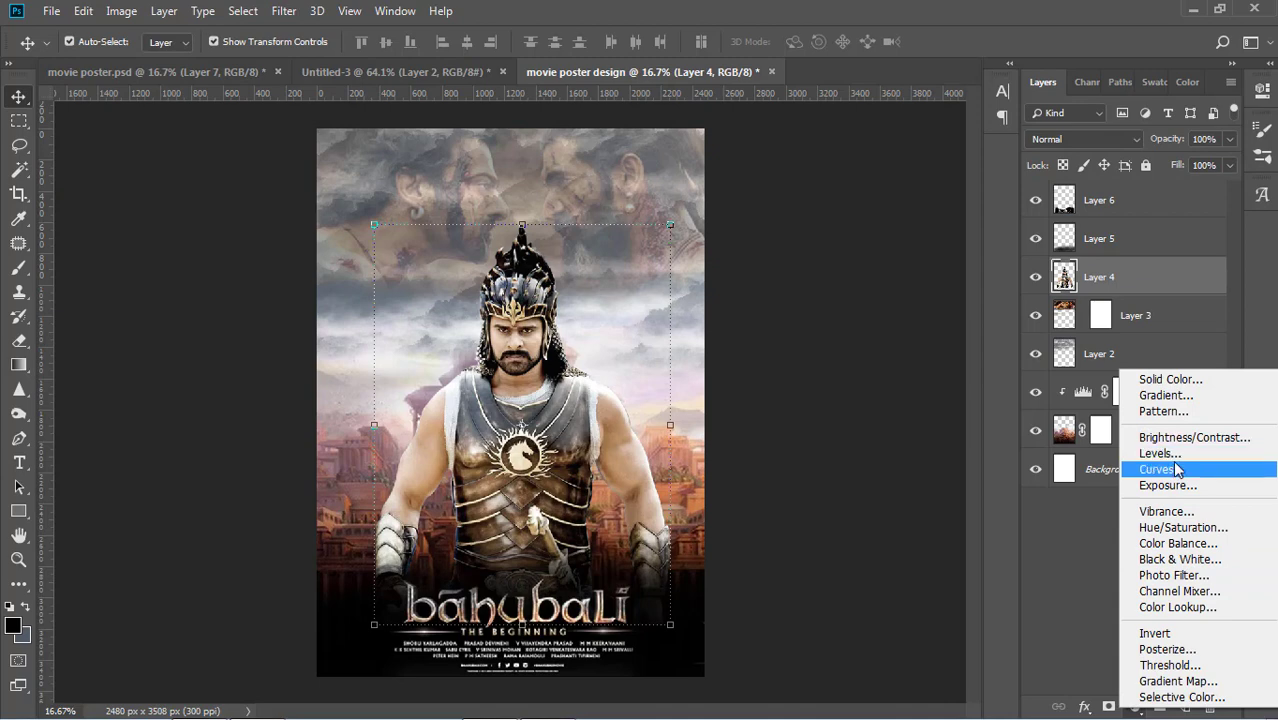
left_click(1165, 455)
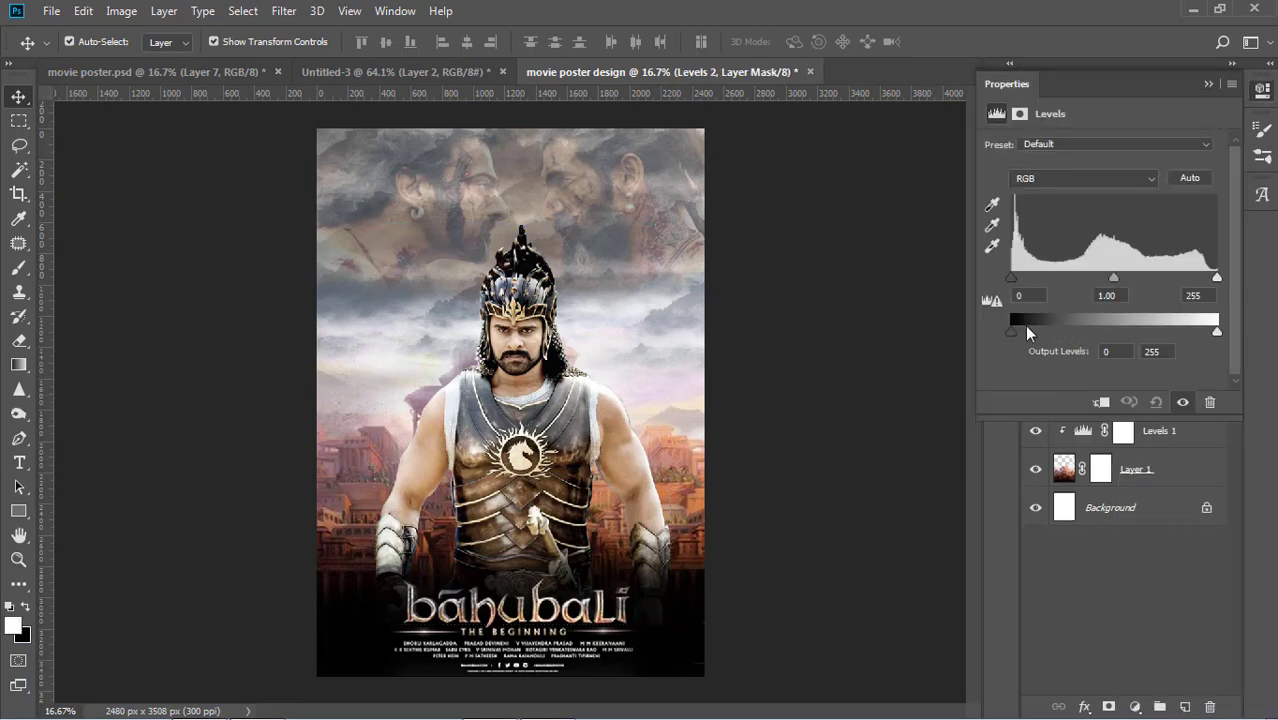
mouse_move(1022, 332)
left_mouse_down()
mouse_move(1033, 332)
mouse_move(1006, 337)
left_mouse_up()
left_click_drag(1217, 333, 1197, 335)
left_click_drag(1203, 331, 1206, 331)
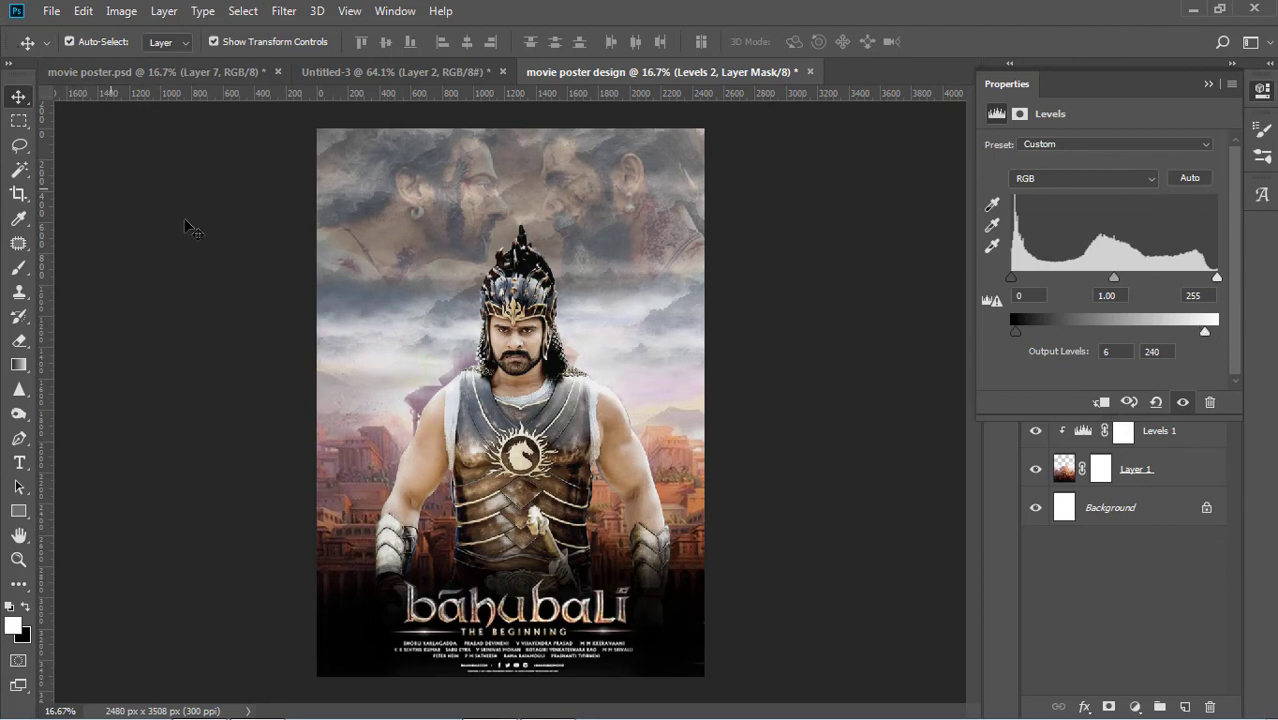
left_click(1101, 404)
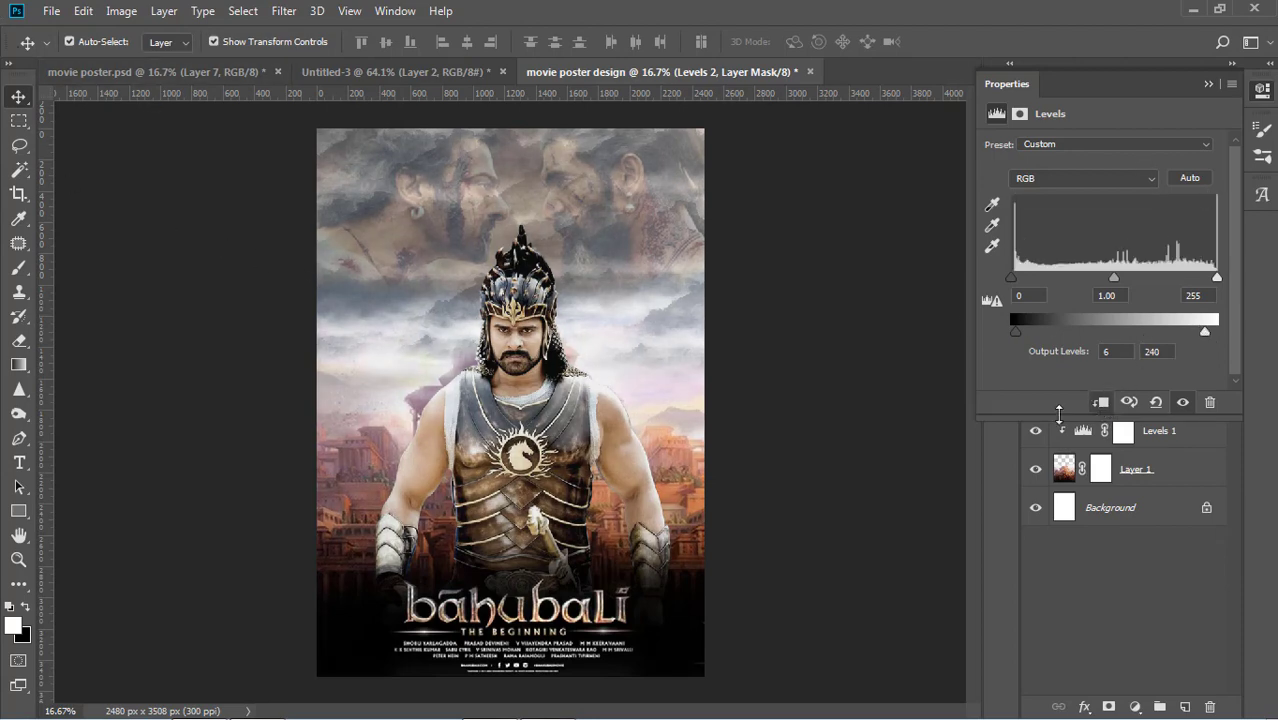
left_click(868, 371)
left_click(604, 207)
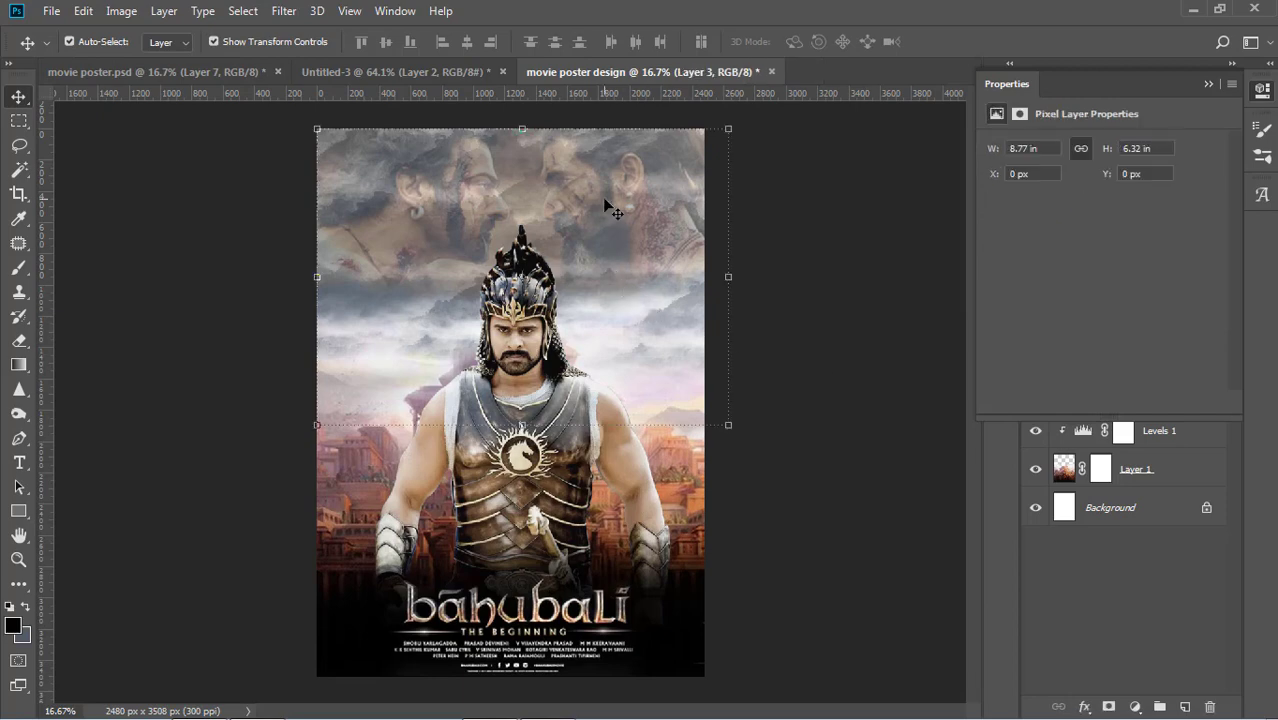
left_click(1207, 85)
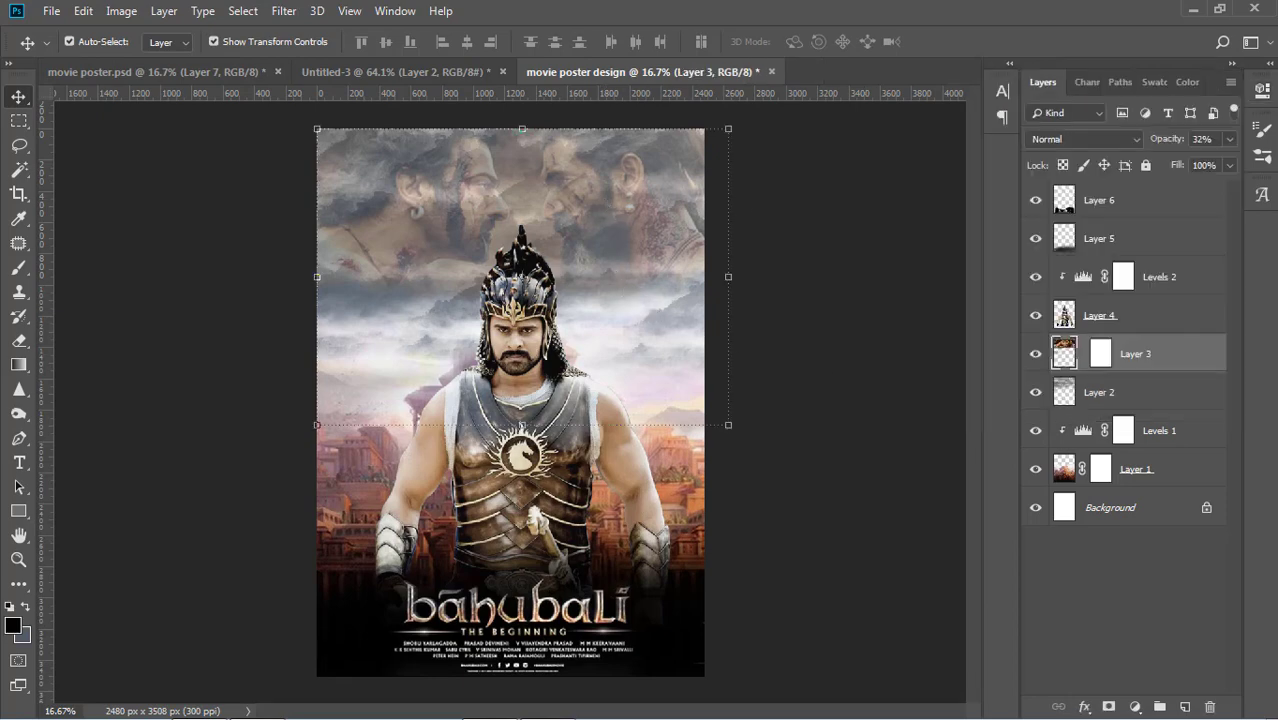
Step: Apply a Brightness/Contrast adjustment with raised brightness to the black smoke layer at the poster's bottom
left_click(1104, 242)
left_click(121, 11)
mouse_move(192, 60)
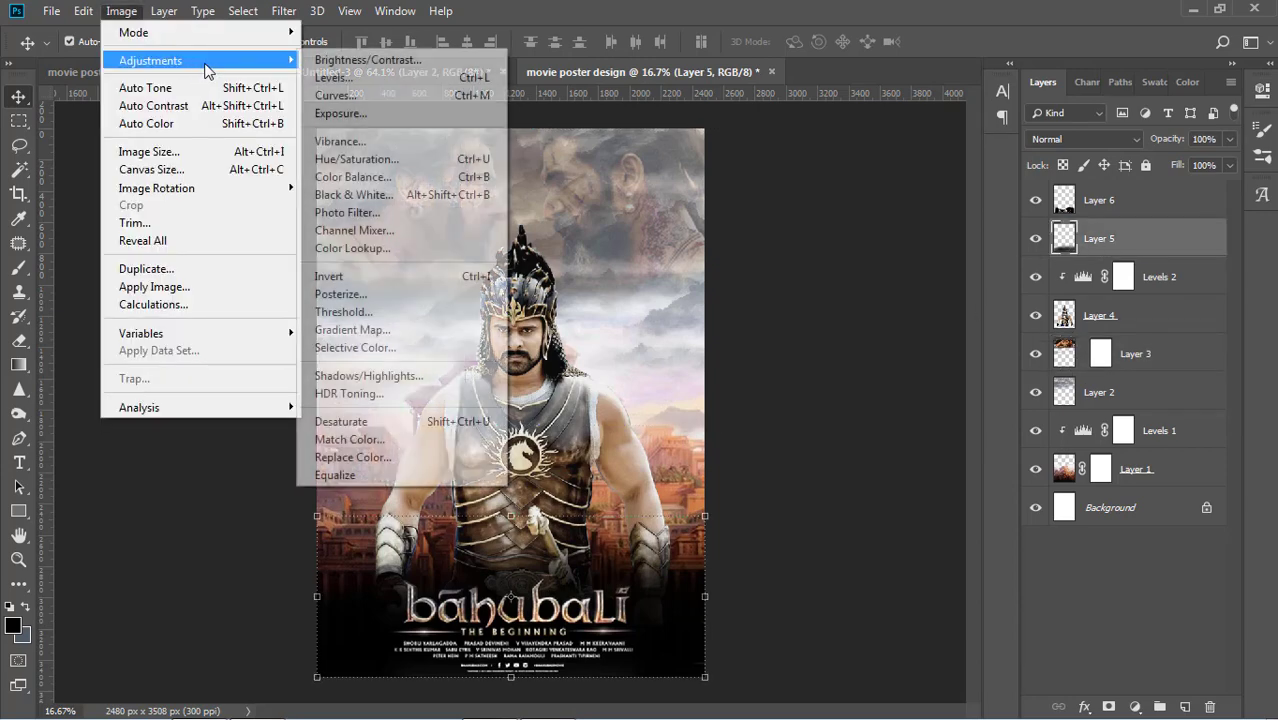
left_click(366, 60)
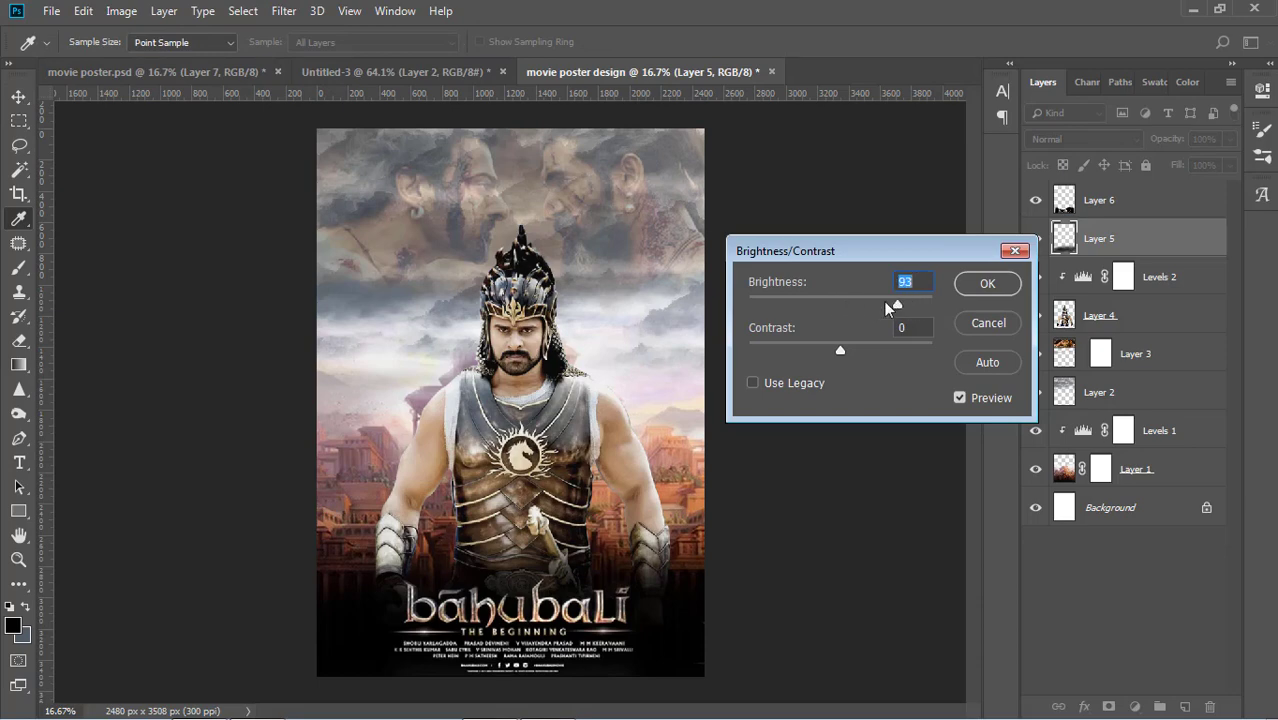
left_click_drag(884, 301, 880, 302)
left_click_drag(775, 364, 813, 352)
left_click(988, 284)
key("v")
left_click(816, 377)
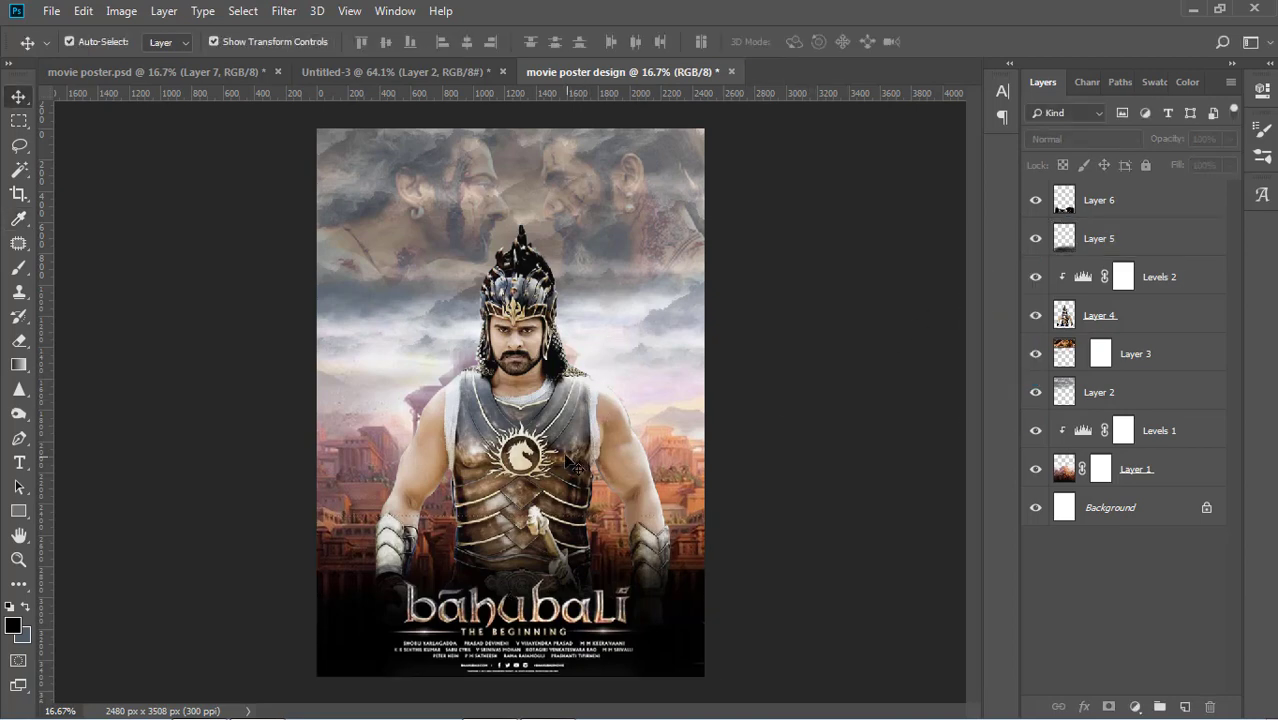
Step: Apply a Brightness/Contrast adjustment with brightness 72 to the title artwork layer
left_click(535, 628)
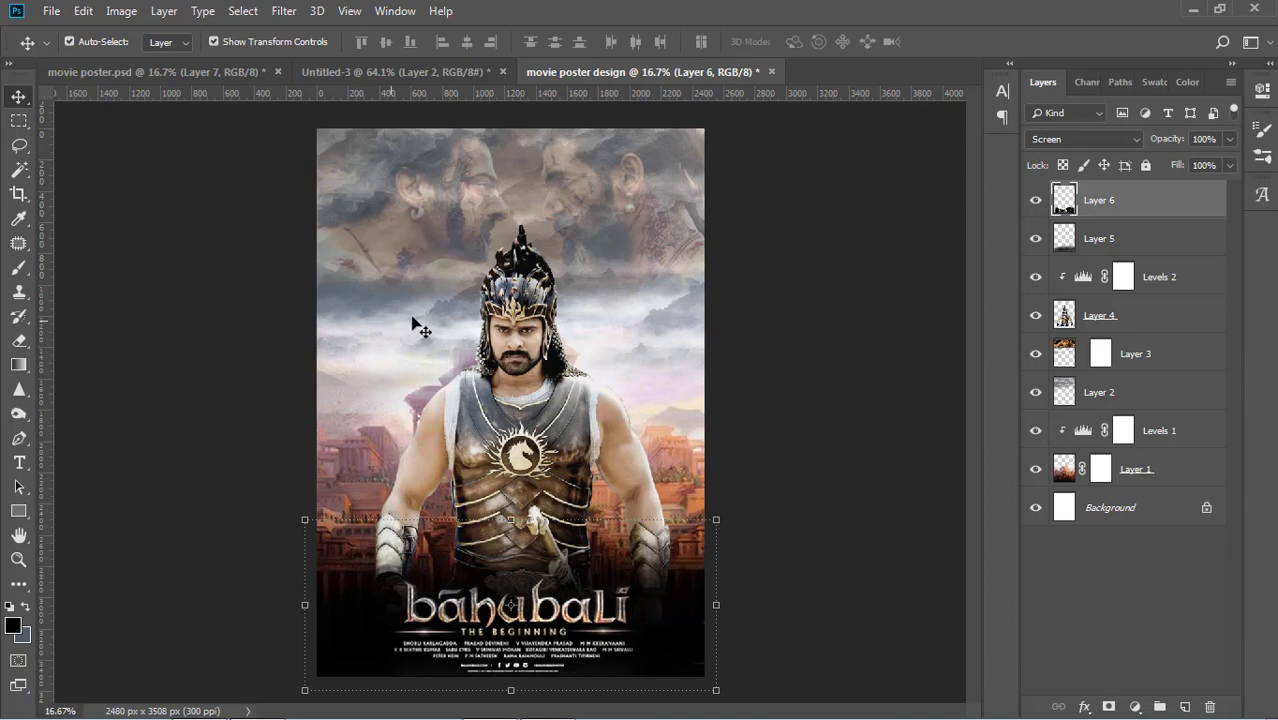
left_click(123, 12)
mouse_move(148, 62)
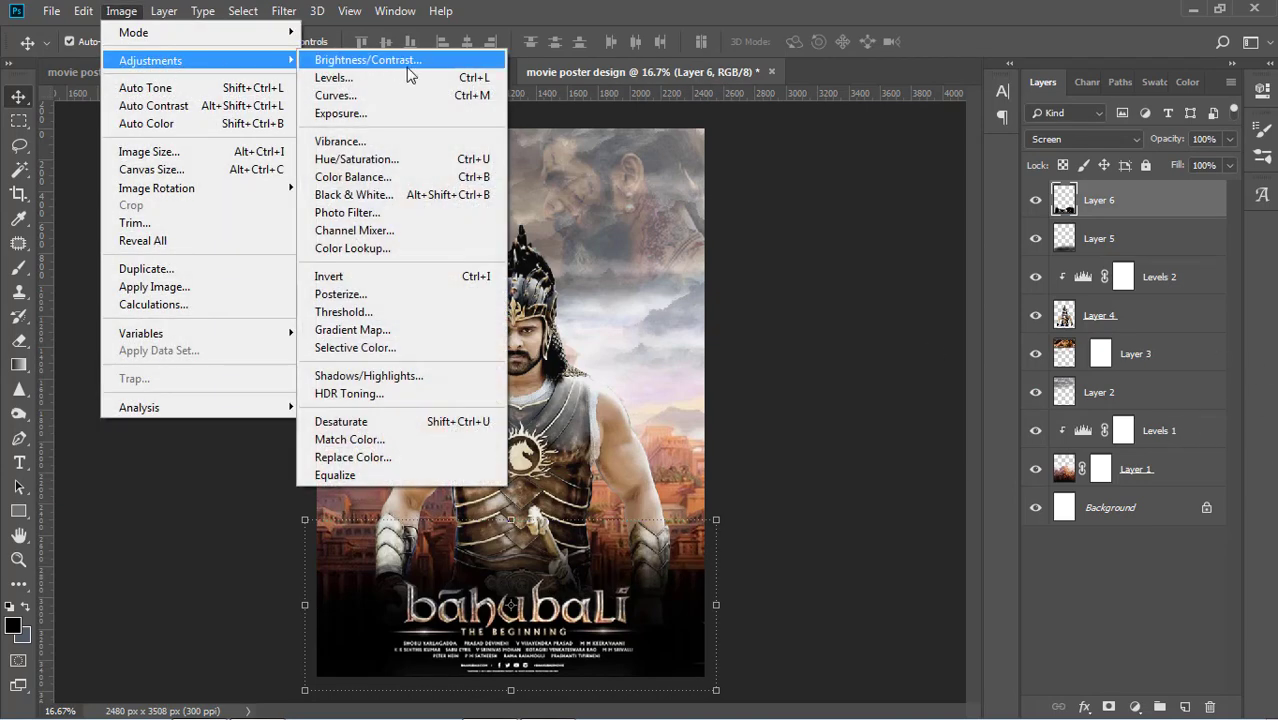
left_click(385, 62)
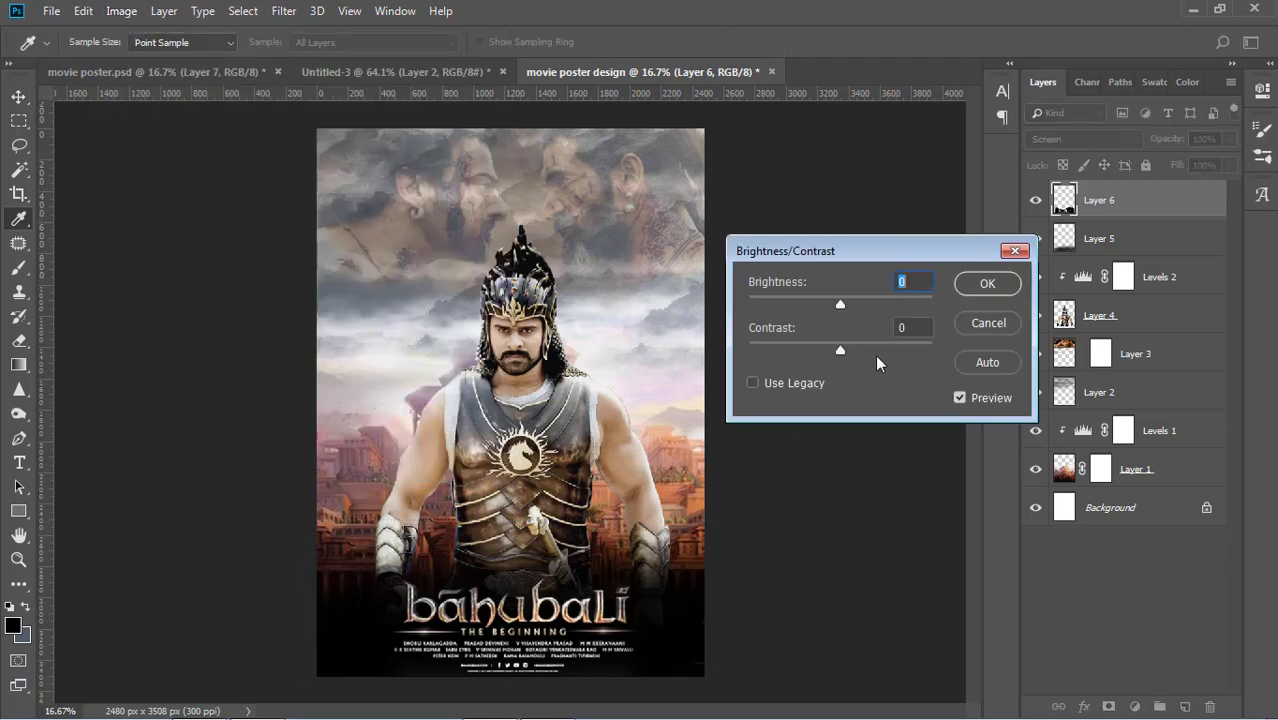
left_click_drag(839, 300, 890, 315)
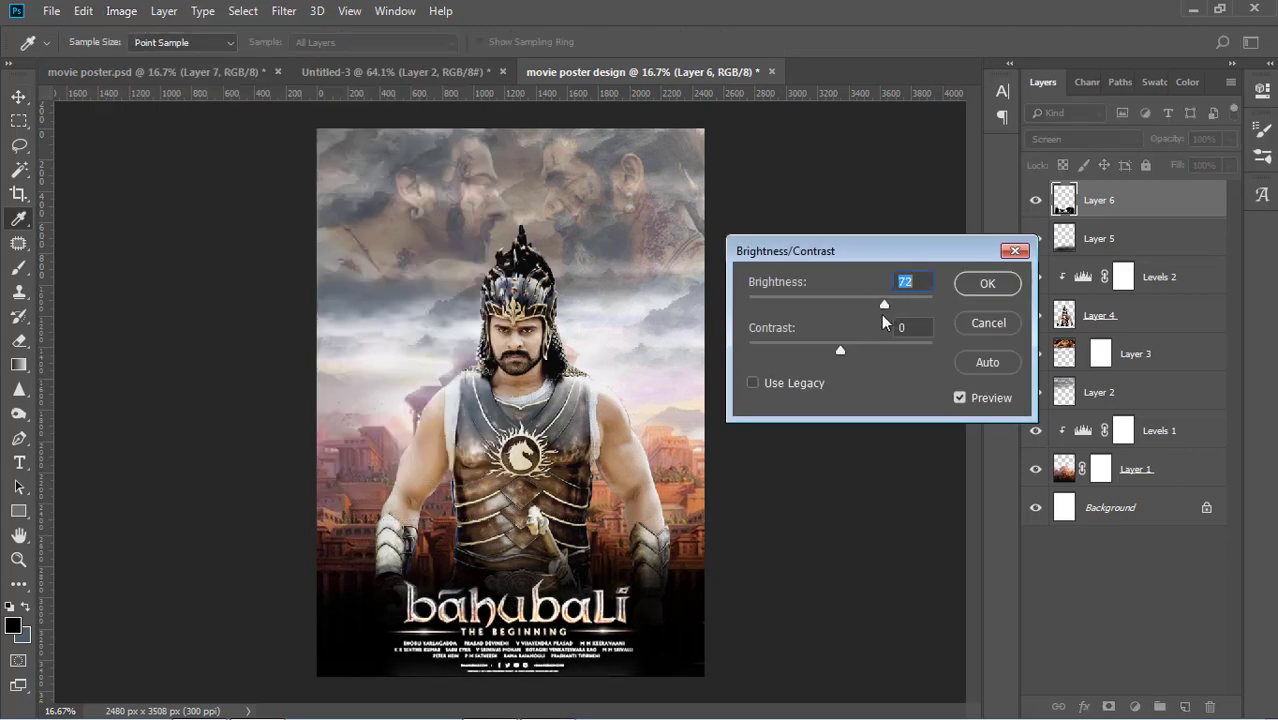
left_click(987, 287)
key("v")
left_click(807, 460)
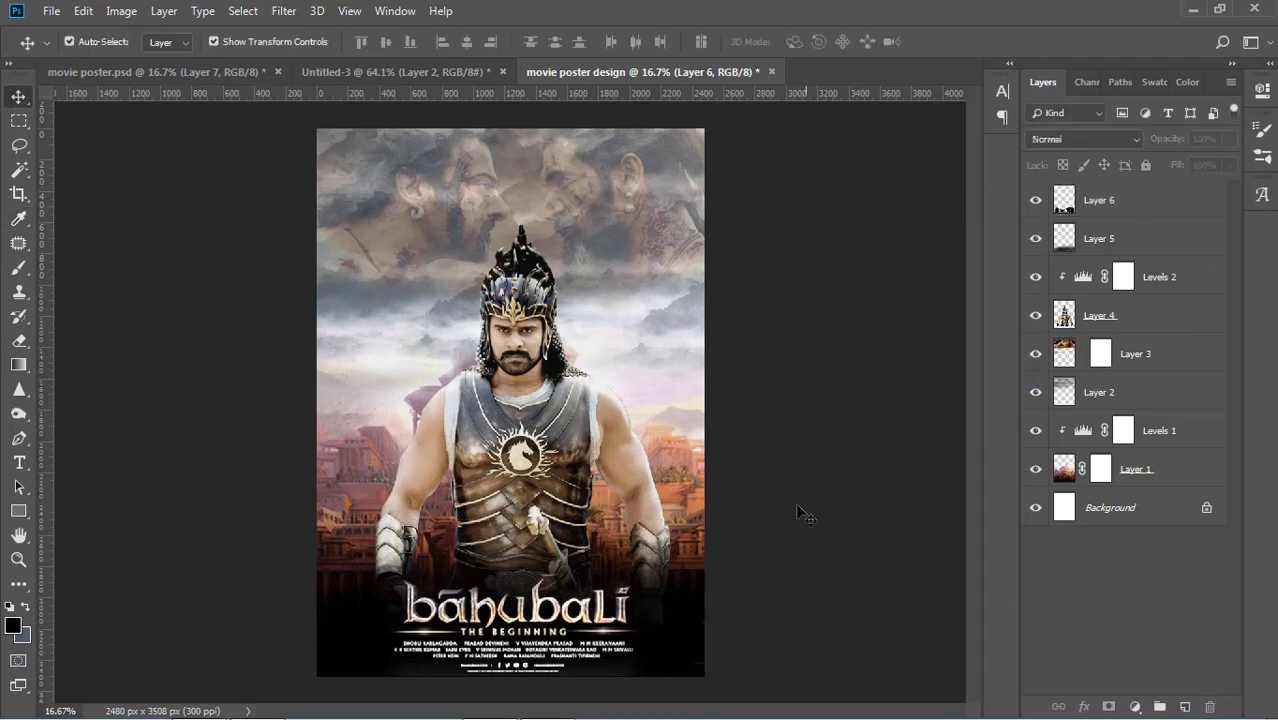
left_click(594, 620)
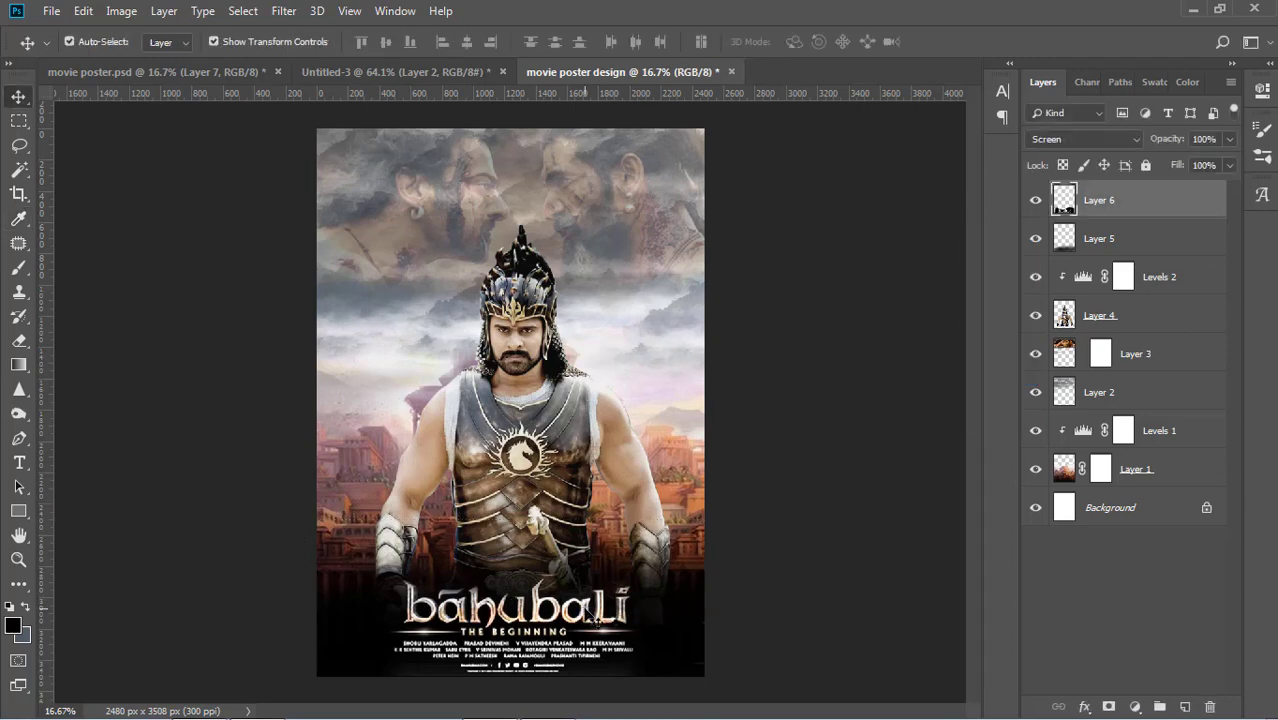
left_click(808, 553)
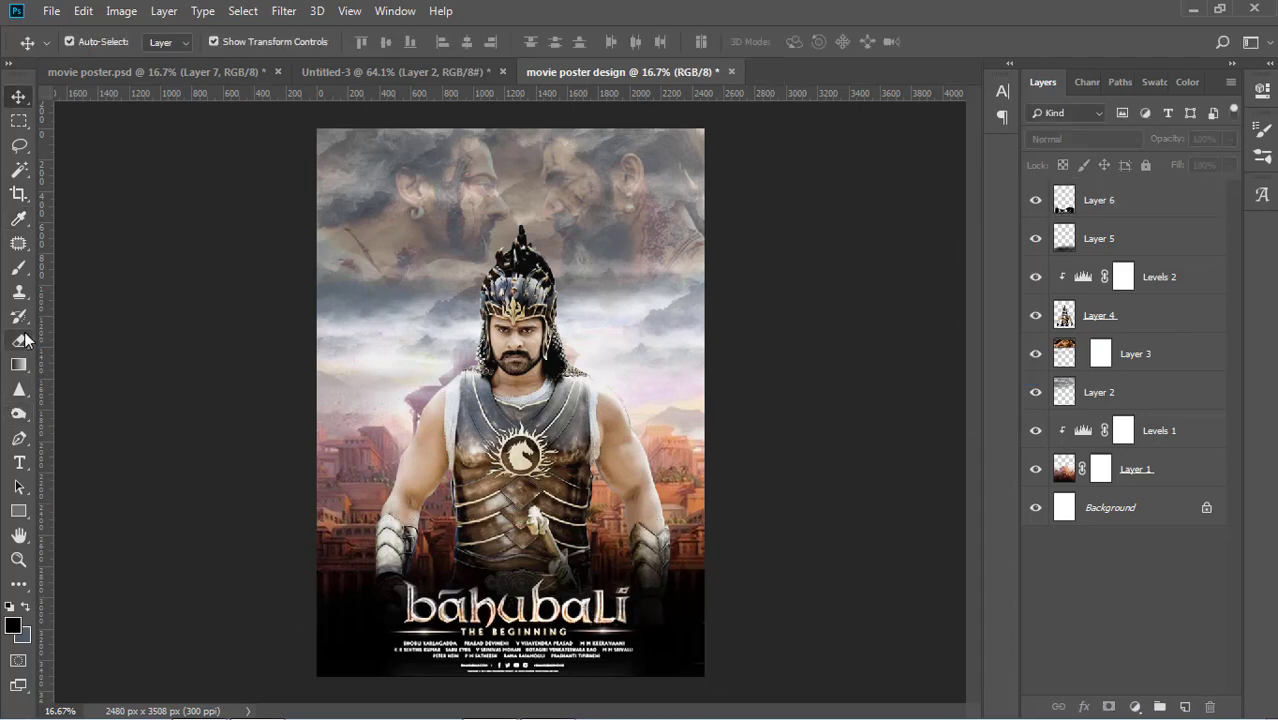
Step: Ready the smoke brush on the title artwork layer and reduce its size to 700 px
left_click(18, 267)
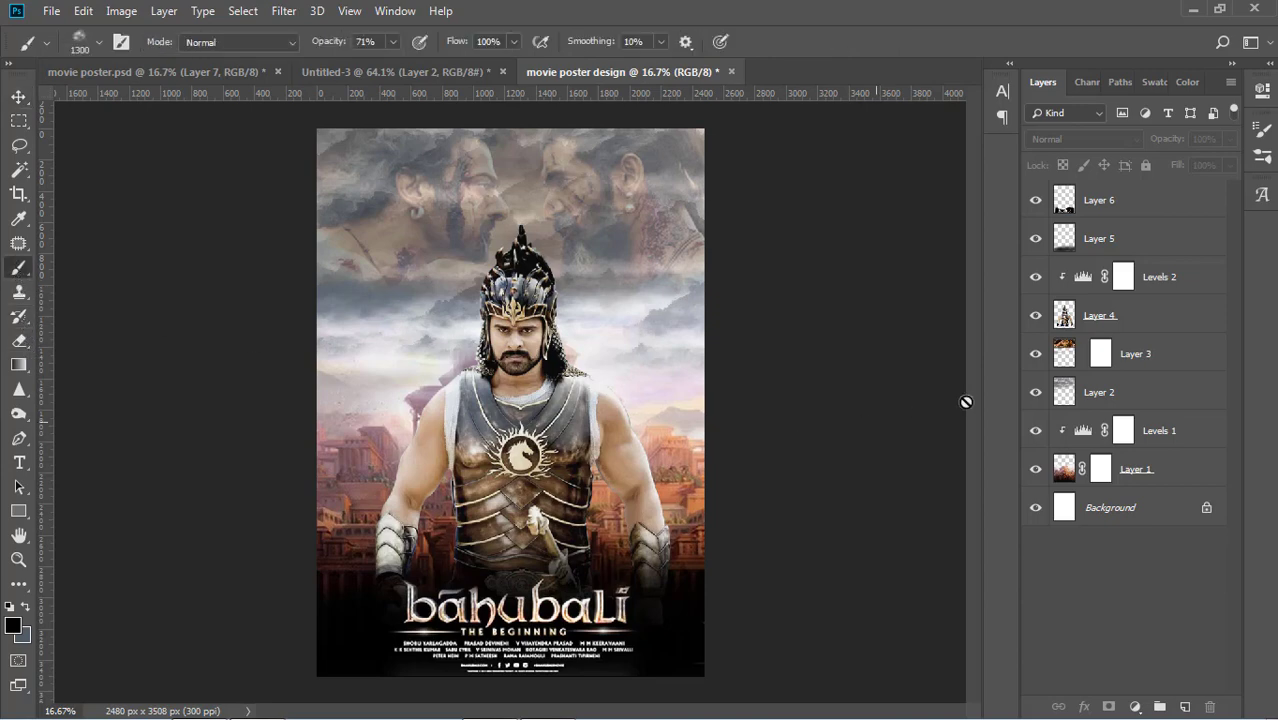
left_click(1110, 204)
key("bracketleft")
key("bracketleft")
key("bracketleft")
key("bracketleft")
key("bracketleft")
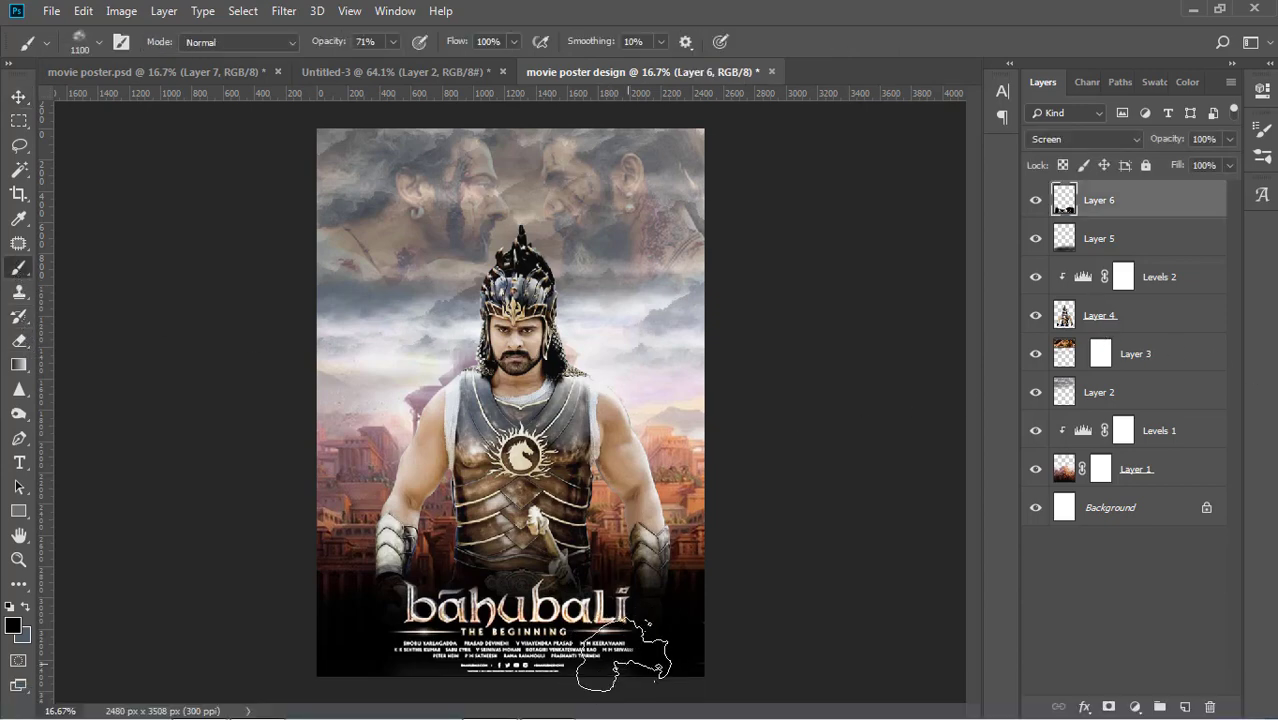
key("bracketleft")
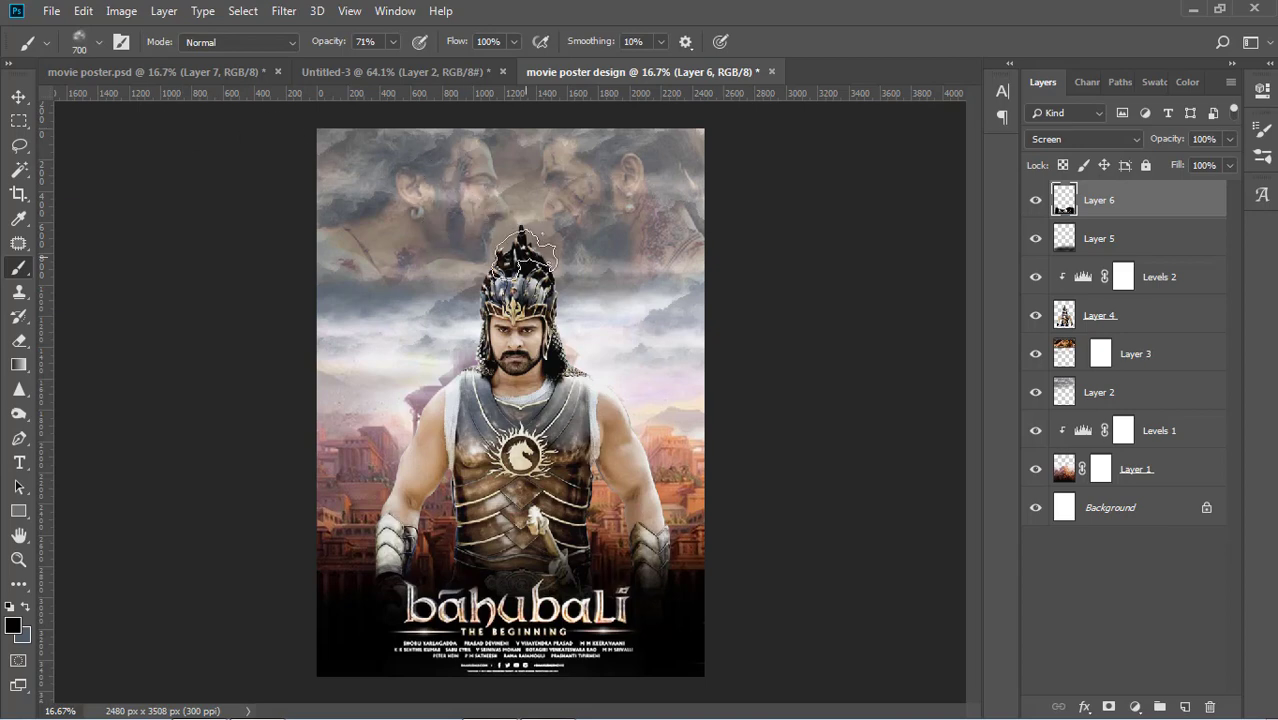
Step: Set the smoke brush to 27% opacity and 2000 px for the cloud layer, Layer 2
left_click(394, 43)
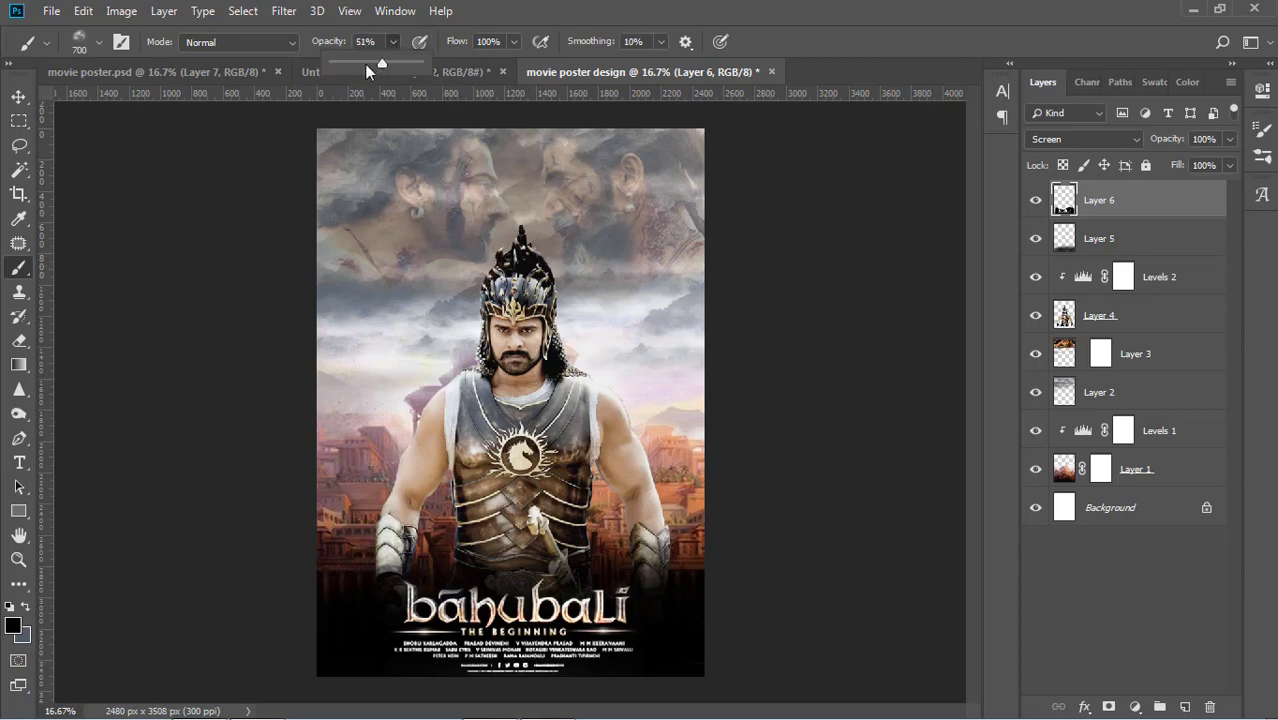
left_click(1116, 390)
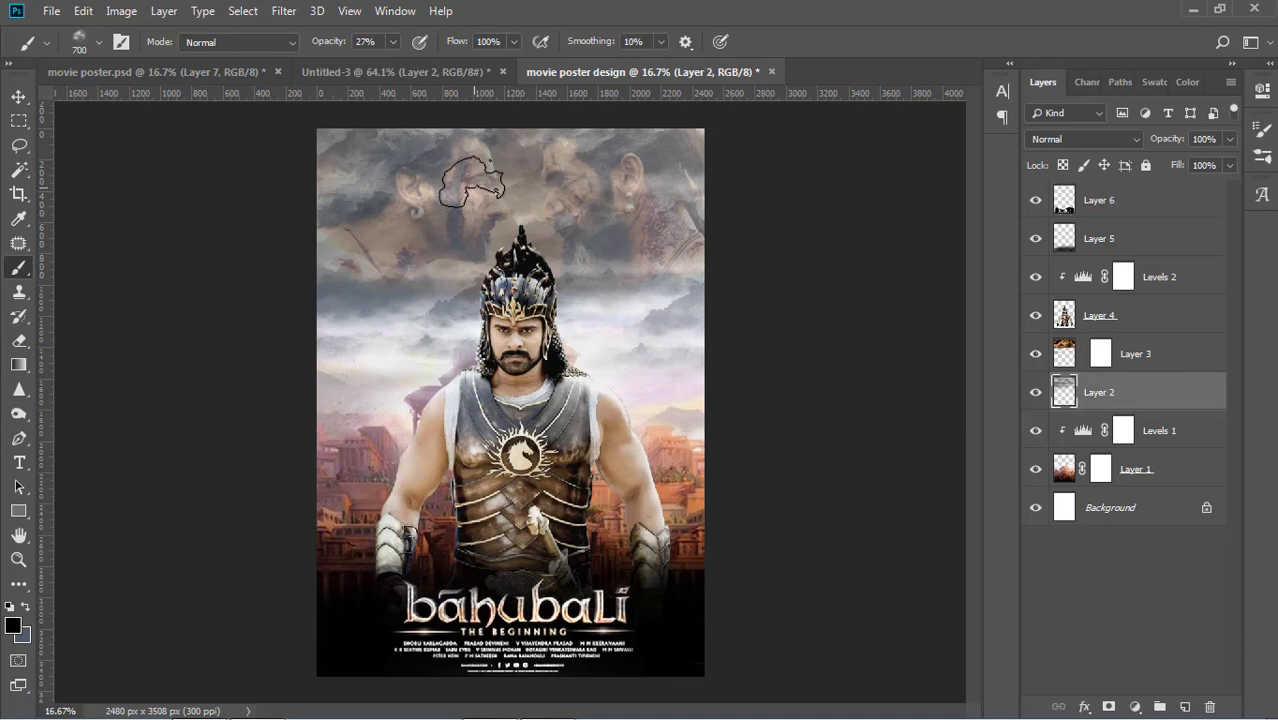
key("bracketright")
key("bracketright")
key("bracketright")
key("bracketright")
key("bracketright")
key("bracketright")
key("bracketright")
key("bracketright")
key("bracketright")
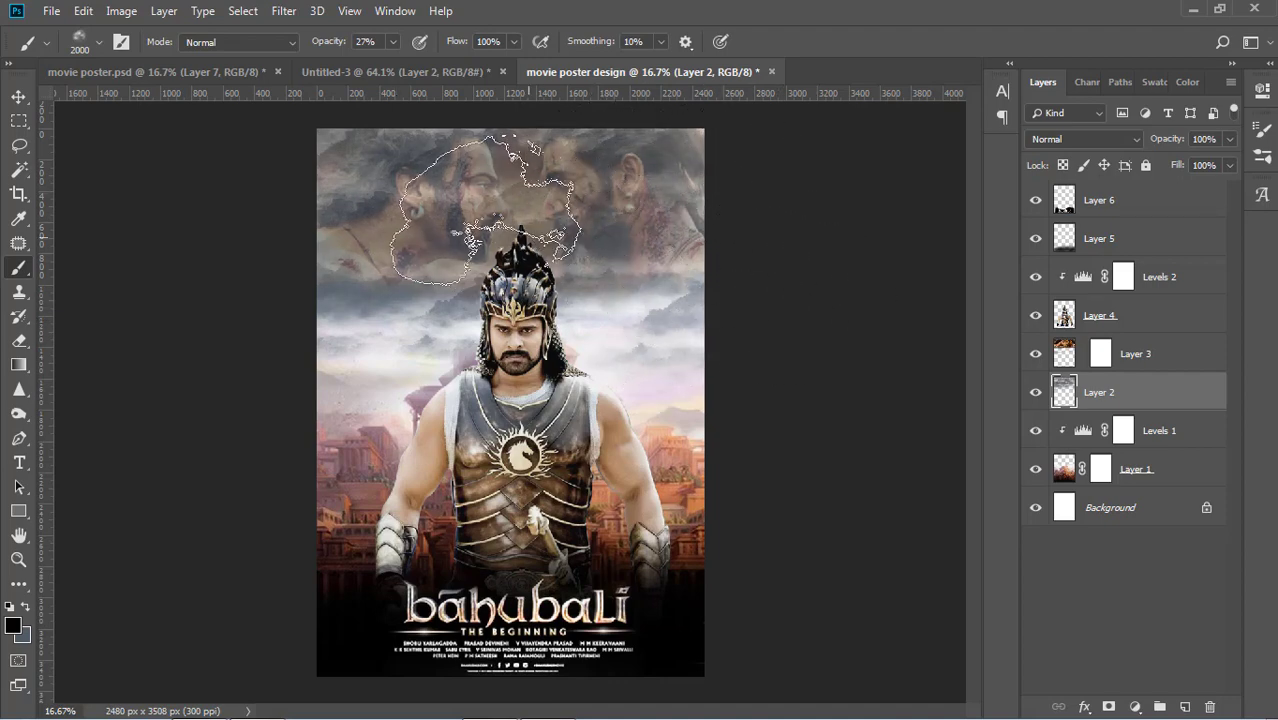
Step: Shift the facing warriors' layer slightly right and stretch its width to 102.28% toward the poster's left edge
left_click(18, 96)
left_click(180, 180)
left_click(633, 210)
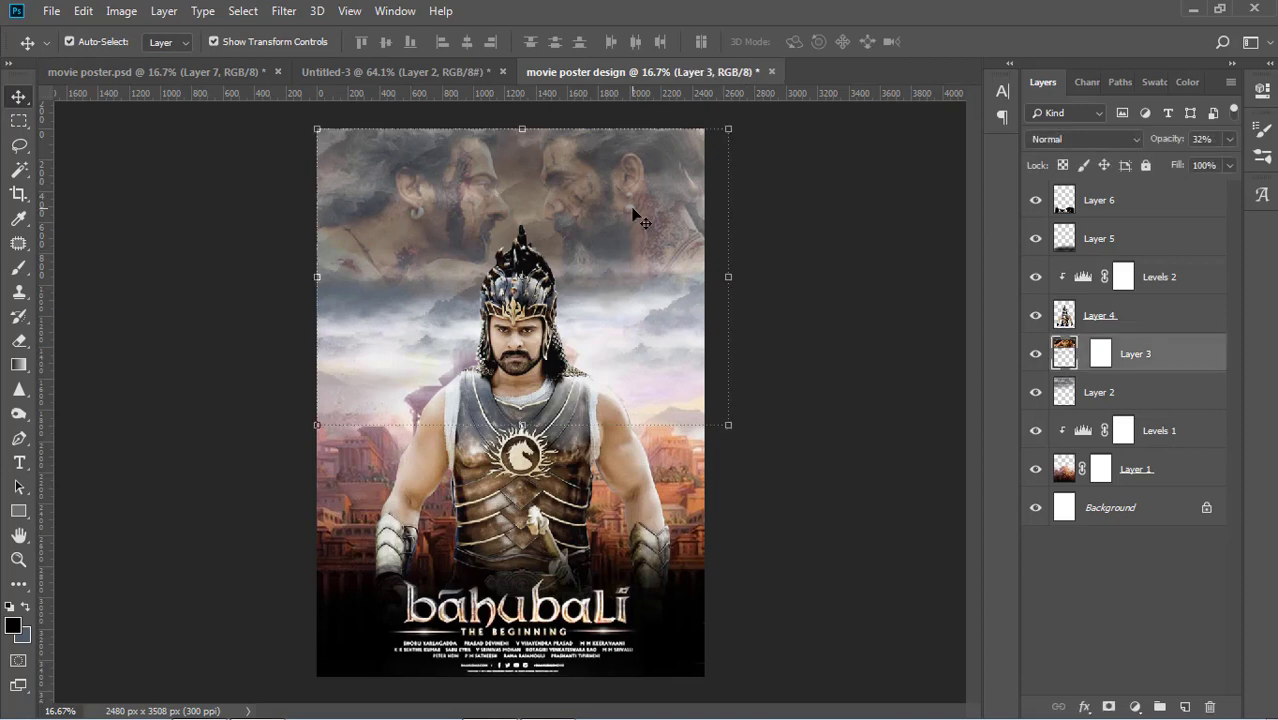
key("shift+Right")
key("shift+Right")
key("shift+Right")
key("shift+Right")
key("shift+Right")
key("shift+Right")
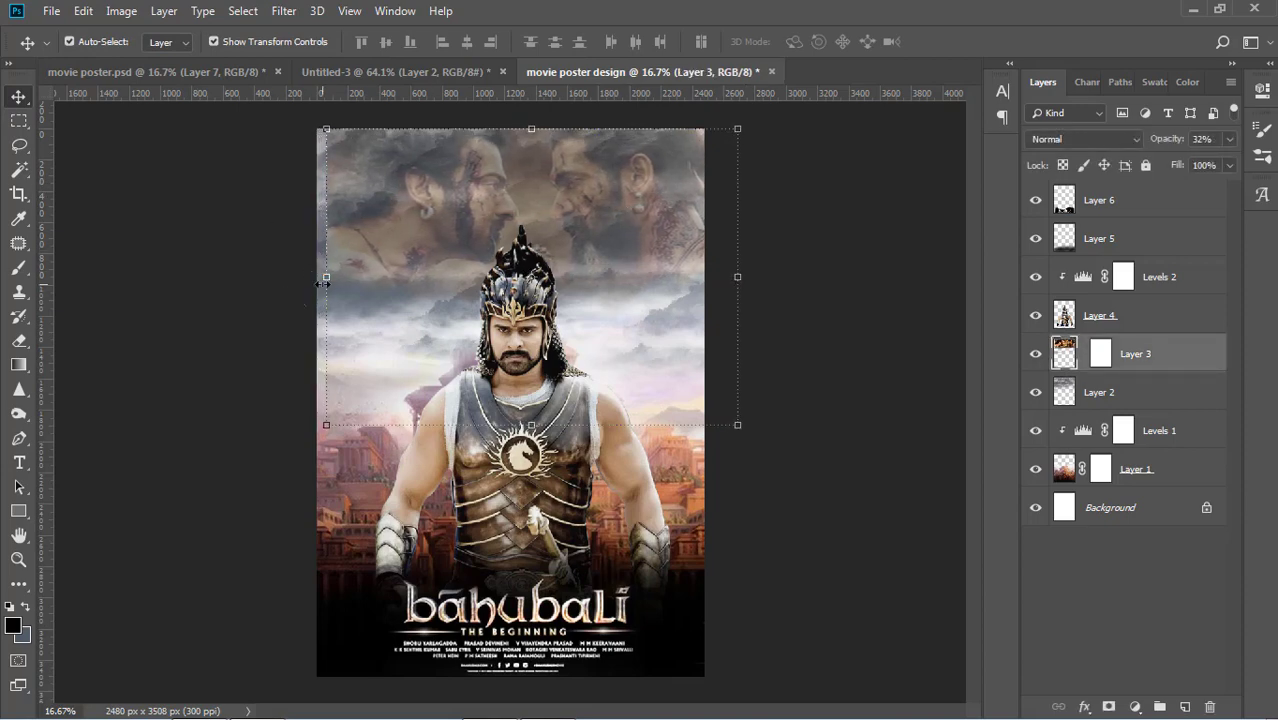
left_click_drag(323, 279, 317, 279)
key("Escape")
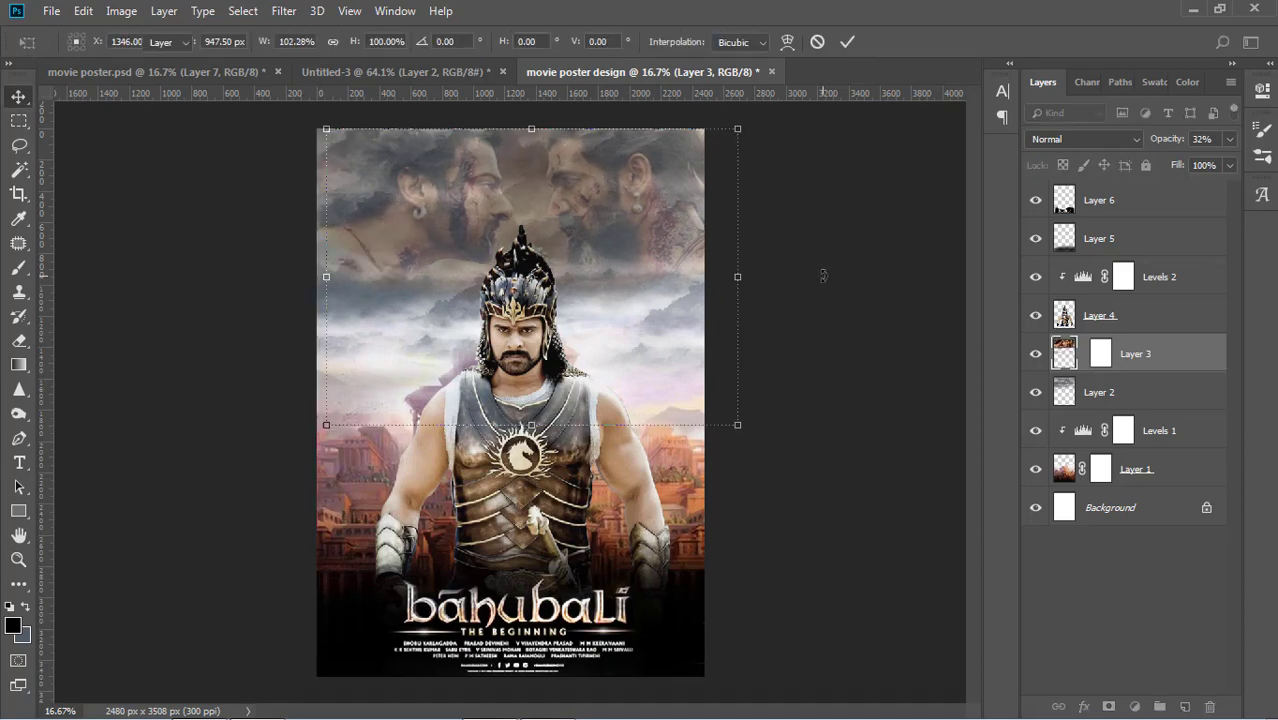
left_click(843, 311)
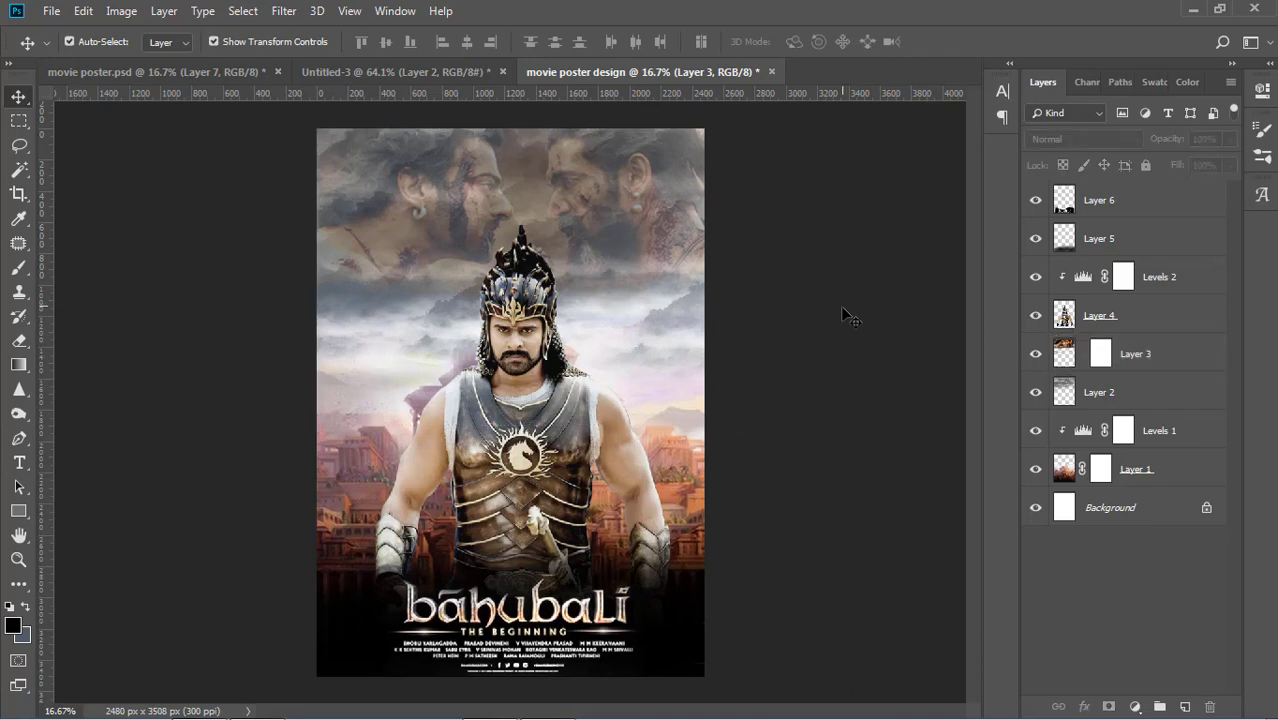
Step: Darken the palace layer with a Curves adjustment, pulling a shadow point to input 25 and output 14
left_click(683, 470)
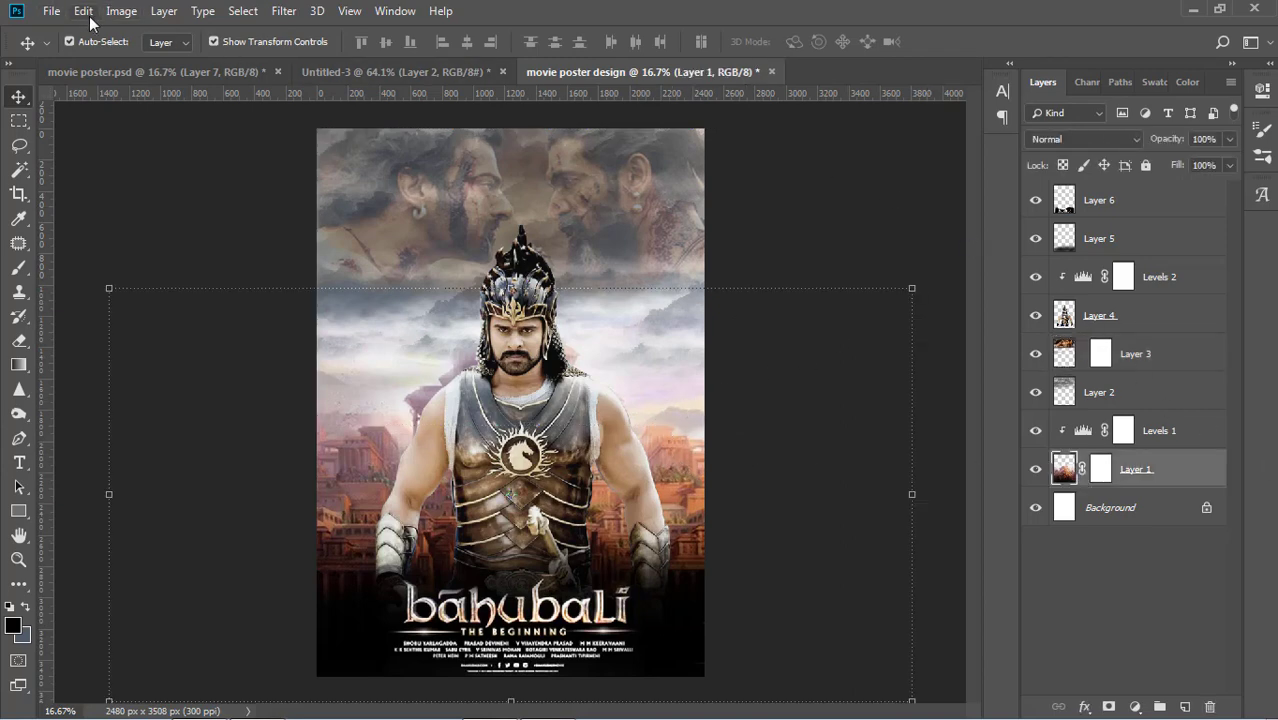
left_click(121, 11)
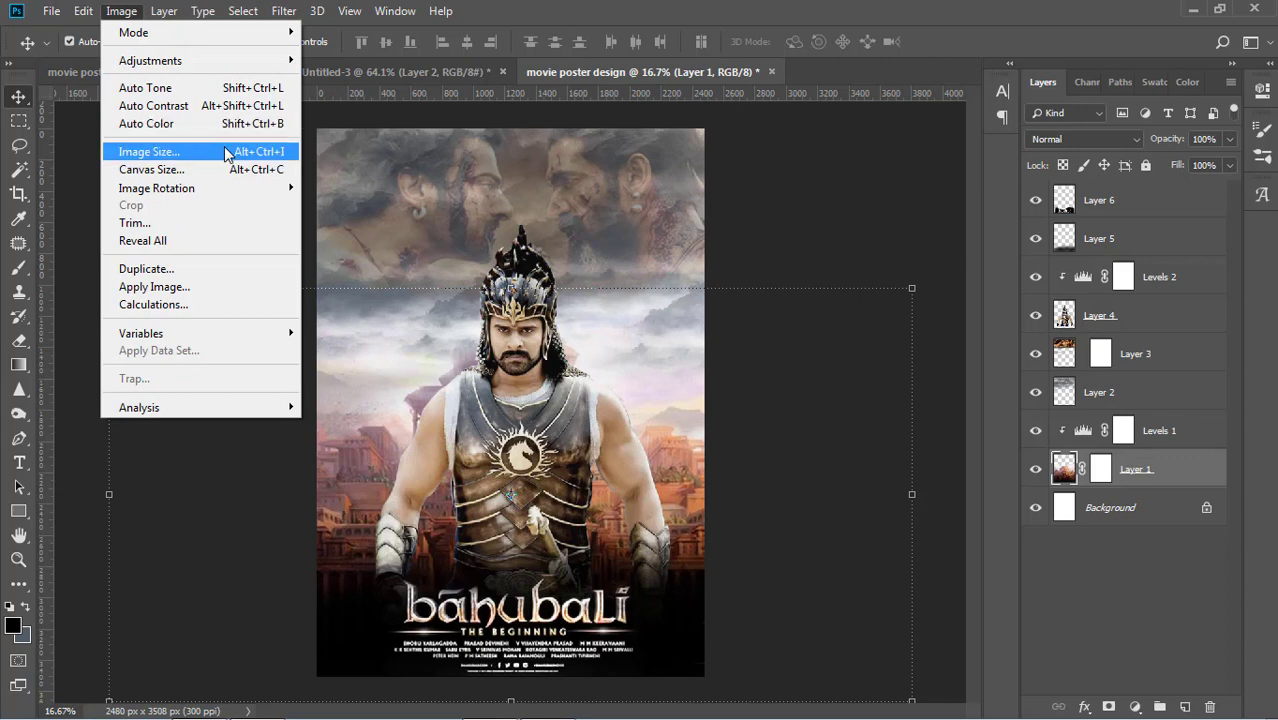
mouse_move(209, 63)
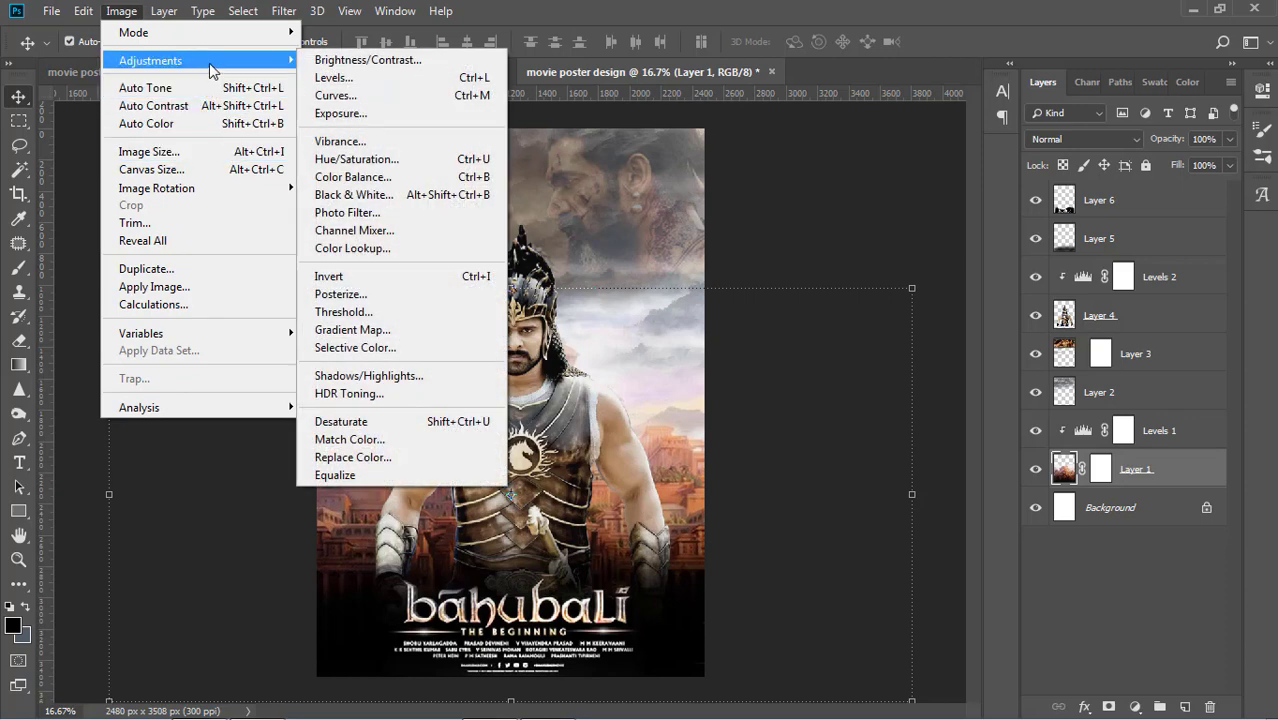
left_click(381, 96)
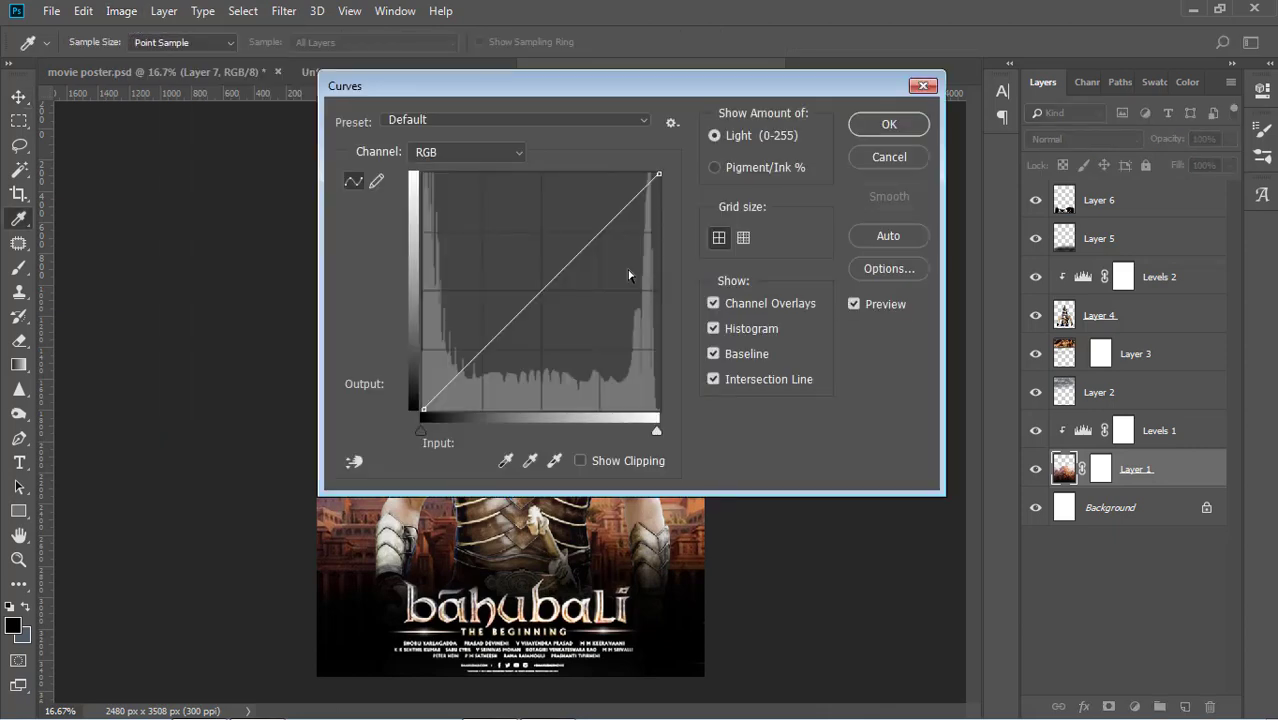
left_click_drag(700, 80, 1062, 155)
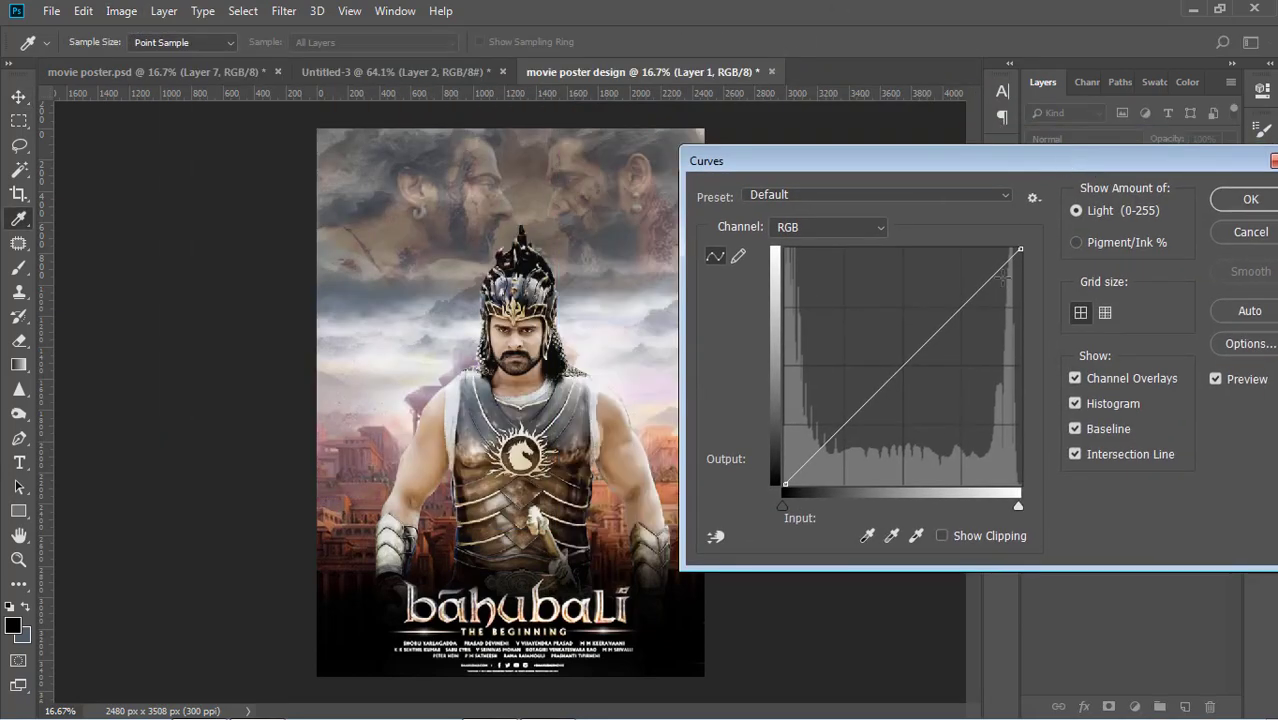
left_click_drag(840, 428, 808, 470)
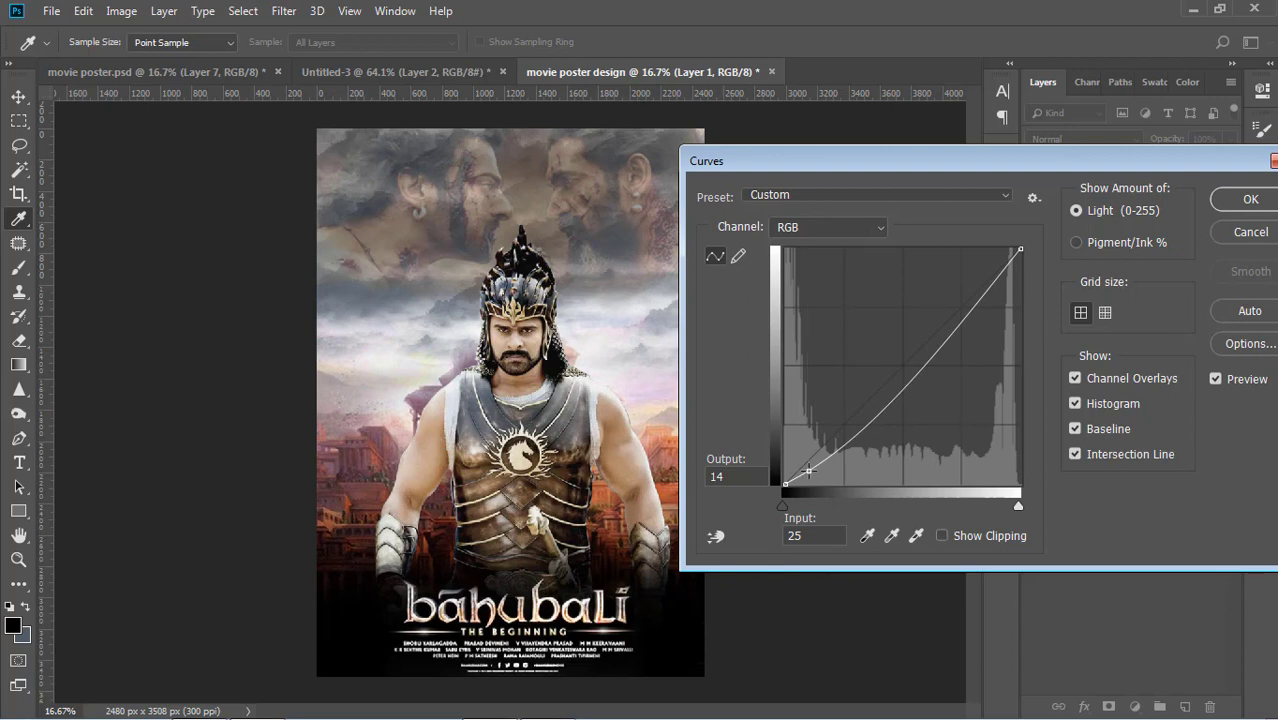
left_click(1243, 200)
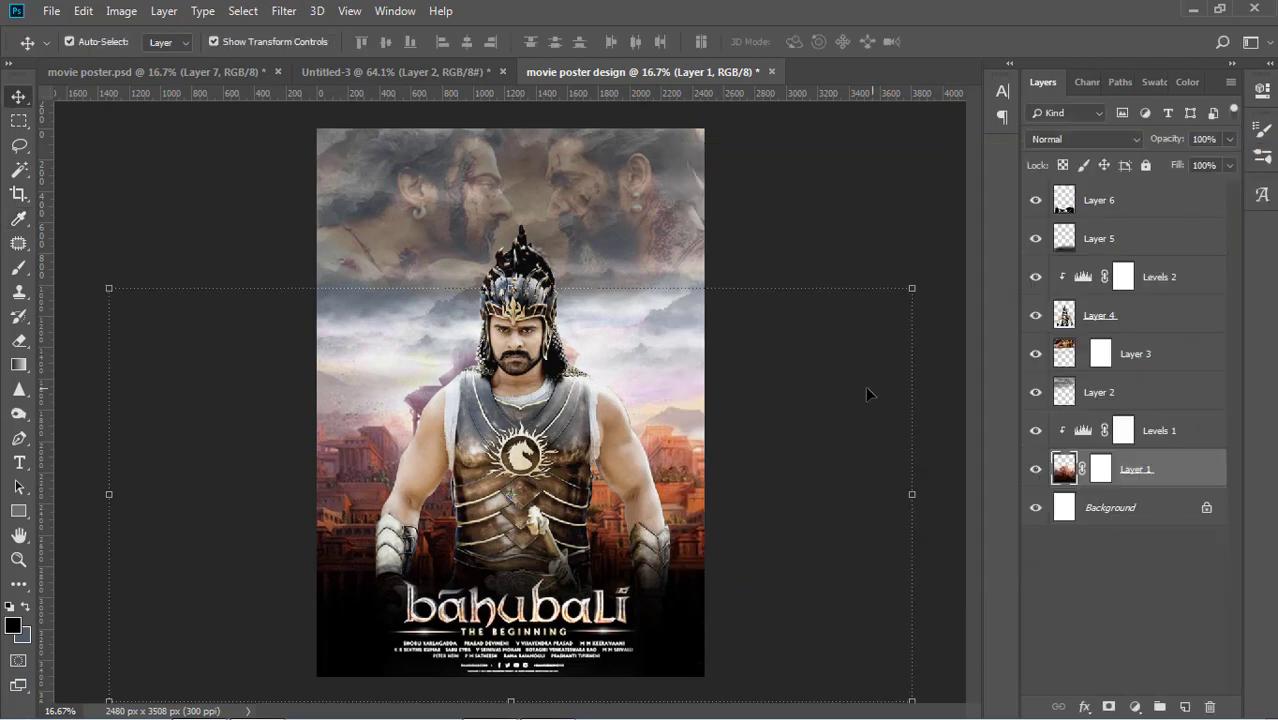
left_click(876, 225)
Step: Paint faint clouds around the hero's head on Layer 2 with the wide cloud brush at 27% opacity, sized down to 1300 px
left_click(652, 338)
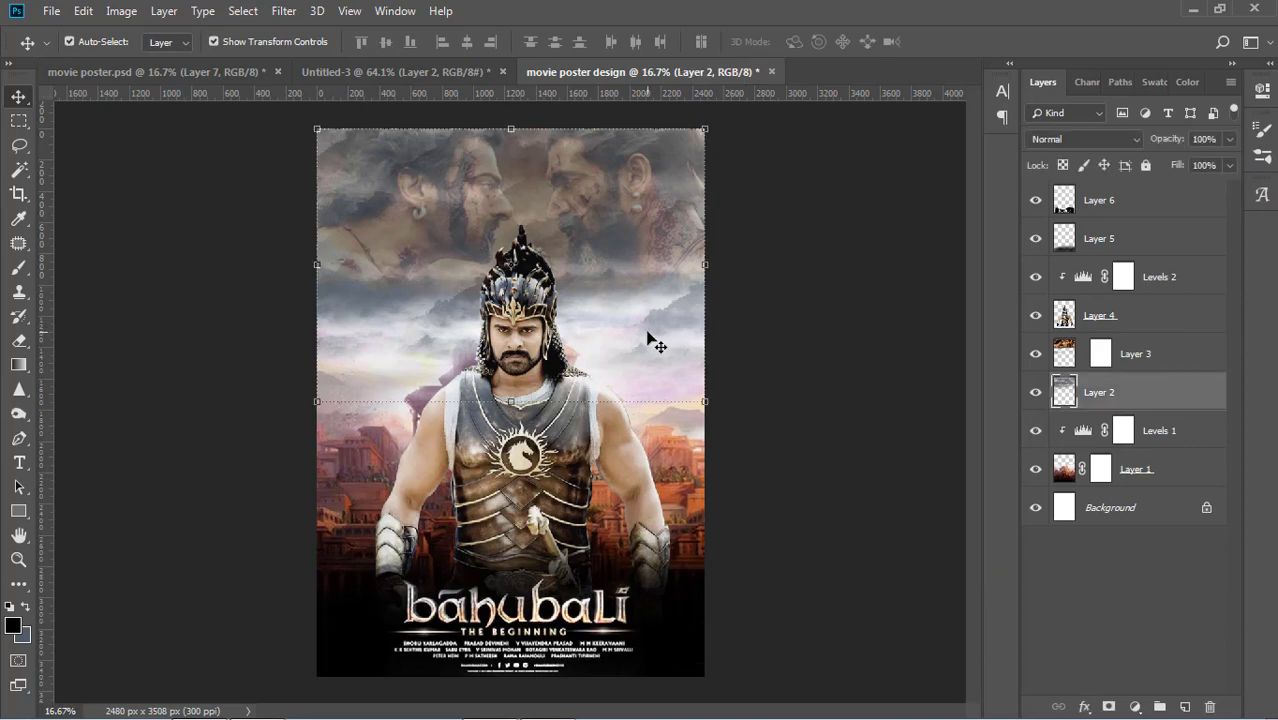
left_click(789, 298)
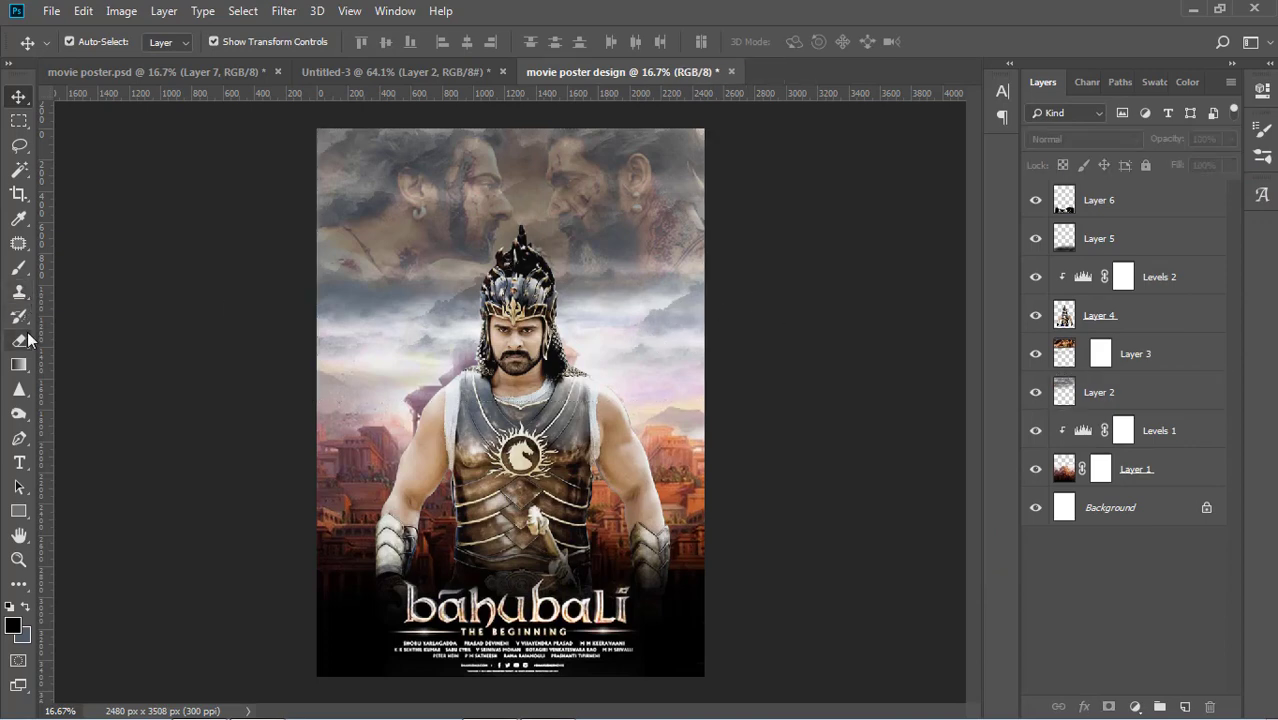
left_click(18, 268)
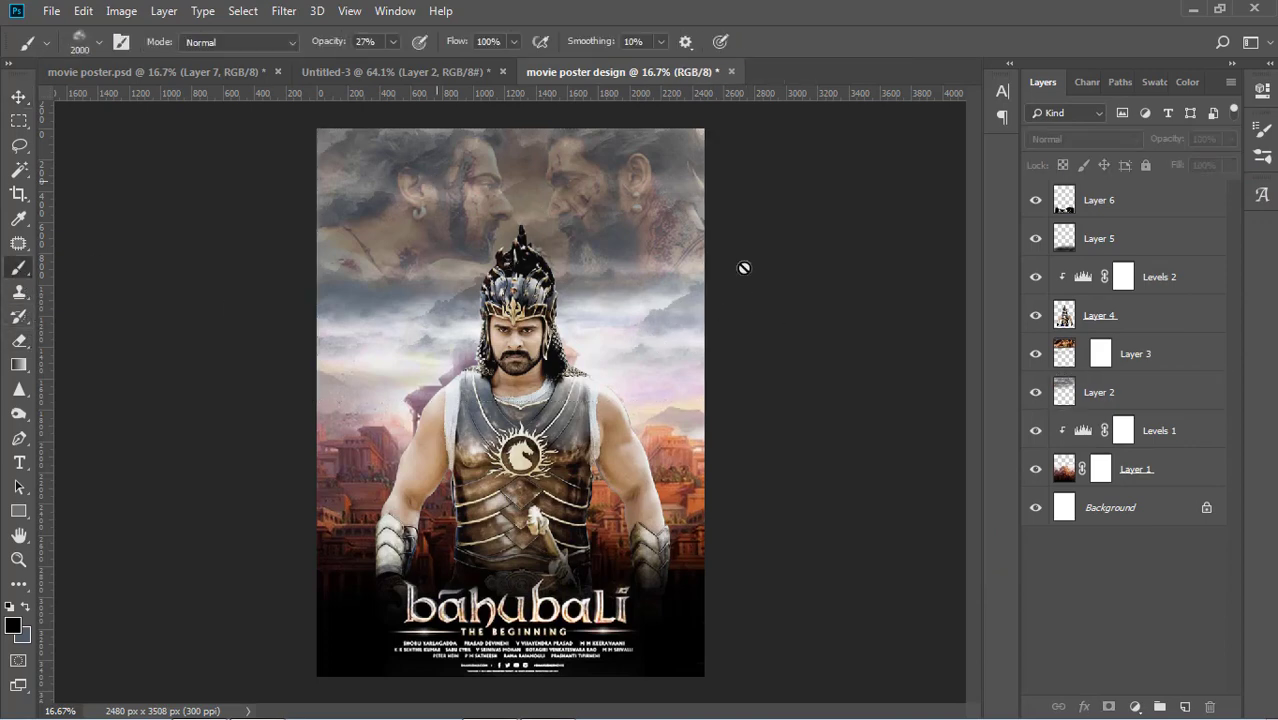
left_click(1073, 392)
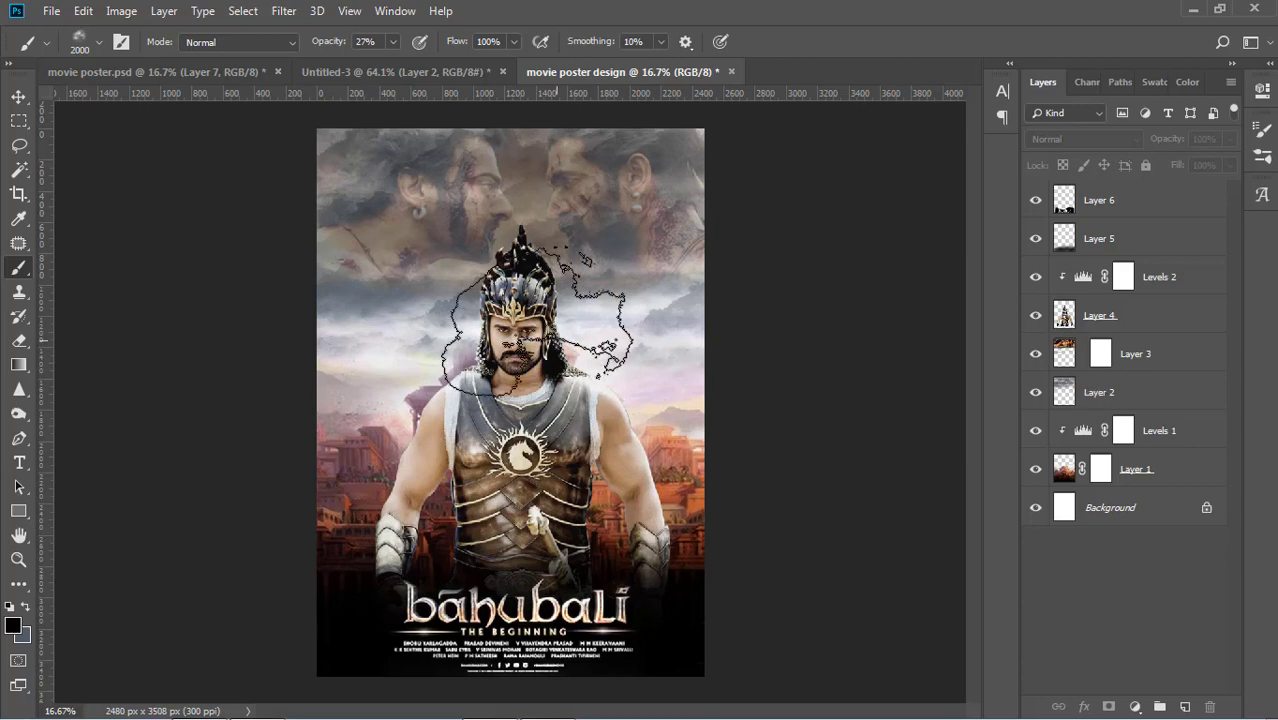
left_click(97, 40)
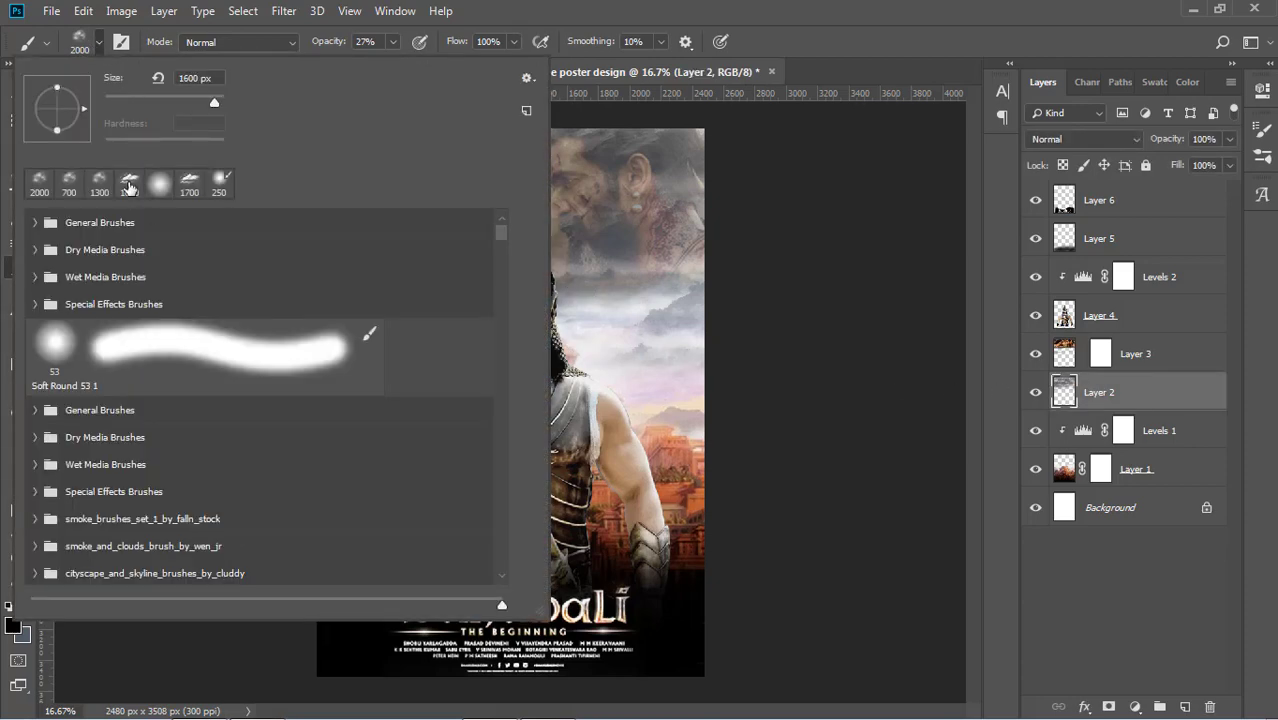
left_click(128, 185)
left_click(97, 45)
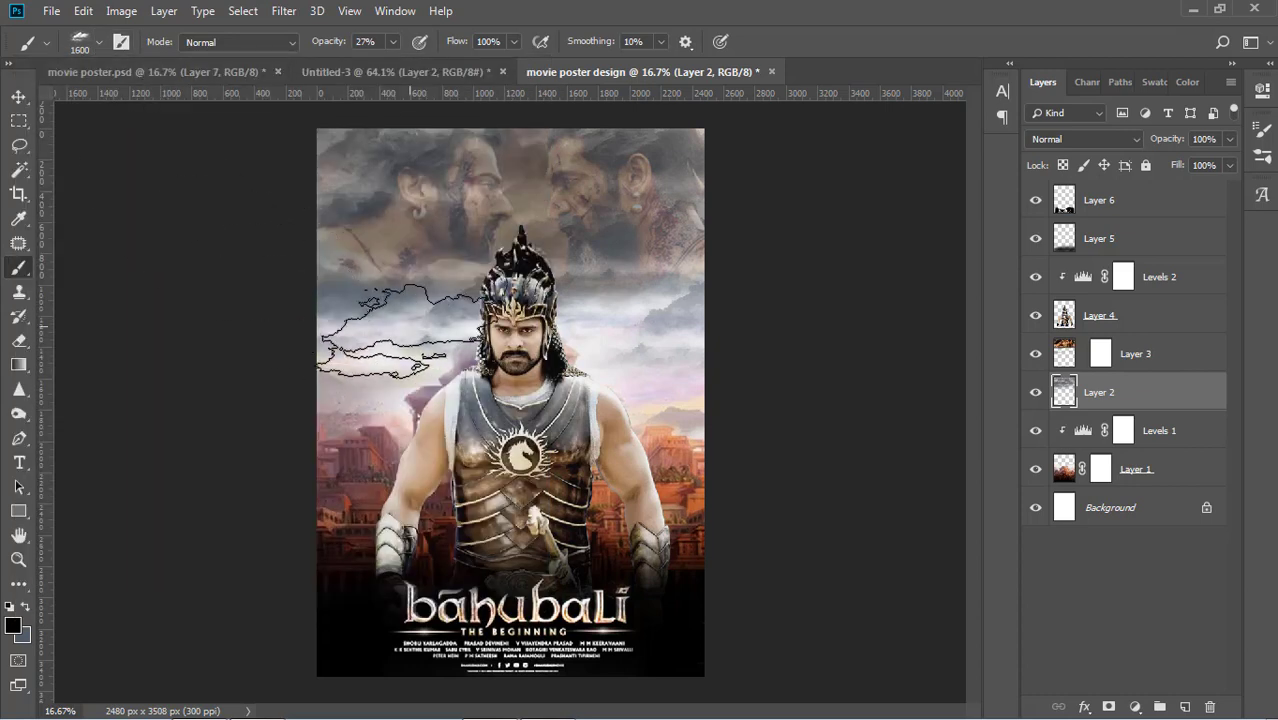
key("bracketleft")
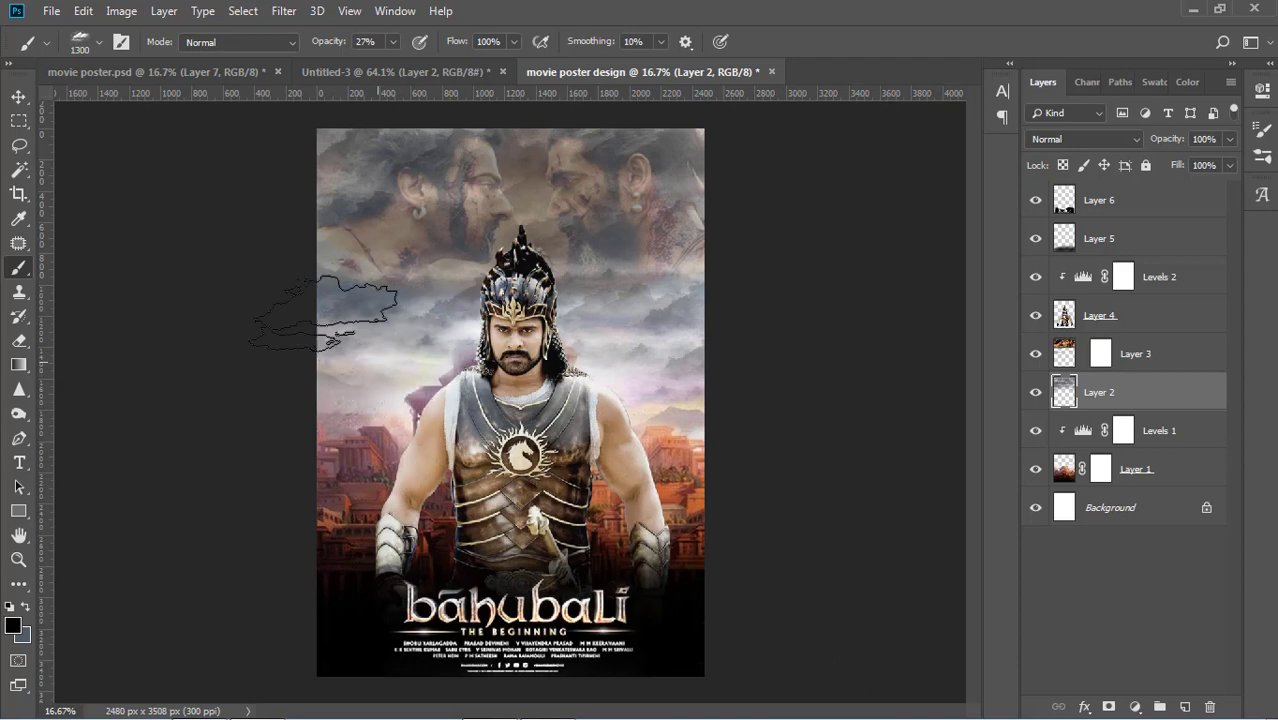
Step: Paint dark clouds on both sides of the hero's head on Layer 2 at 100% brush opacity, enlarging the cloud brush to 2000 px
left_click(18, 97)
key("b")
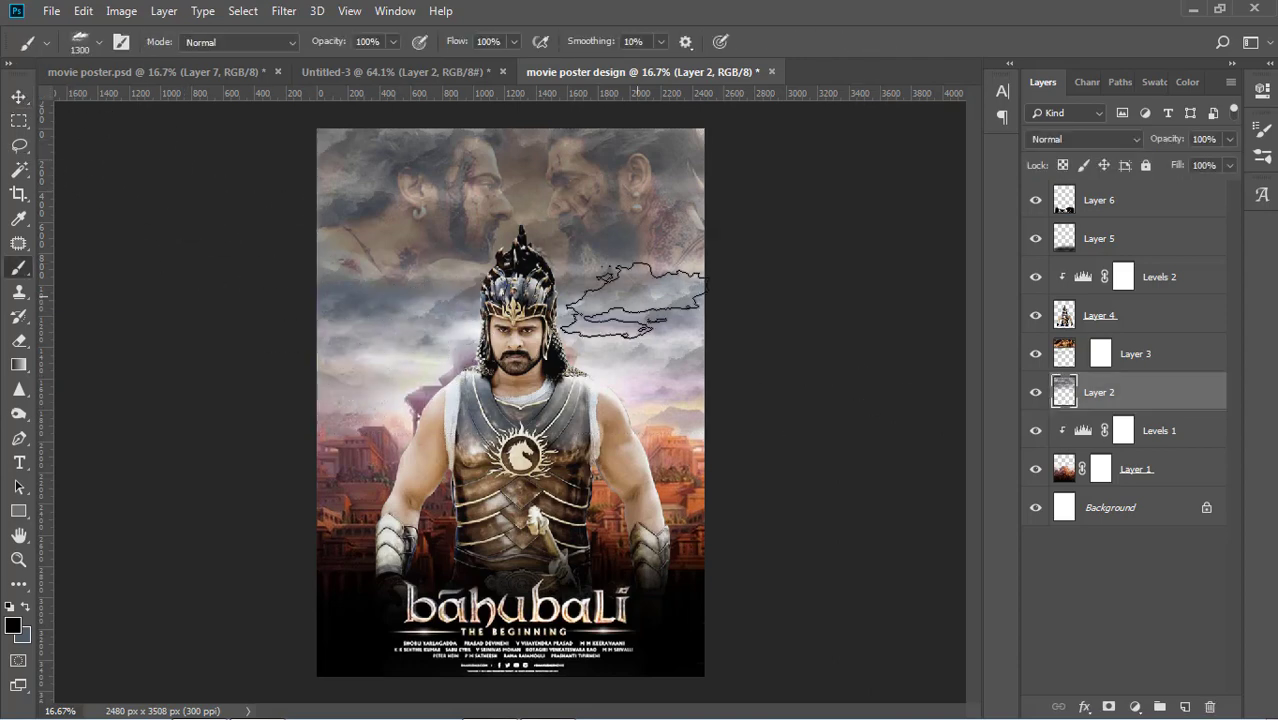
left_click(632, 301)
key("bracketright")
key("bracketright")
key("bracketright")
key("bracketright")
key("bracketright")
key("bracketright")
key("bracketright")
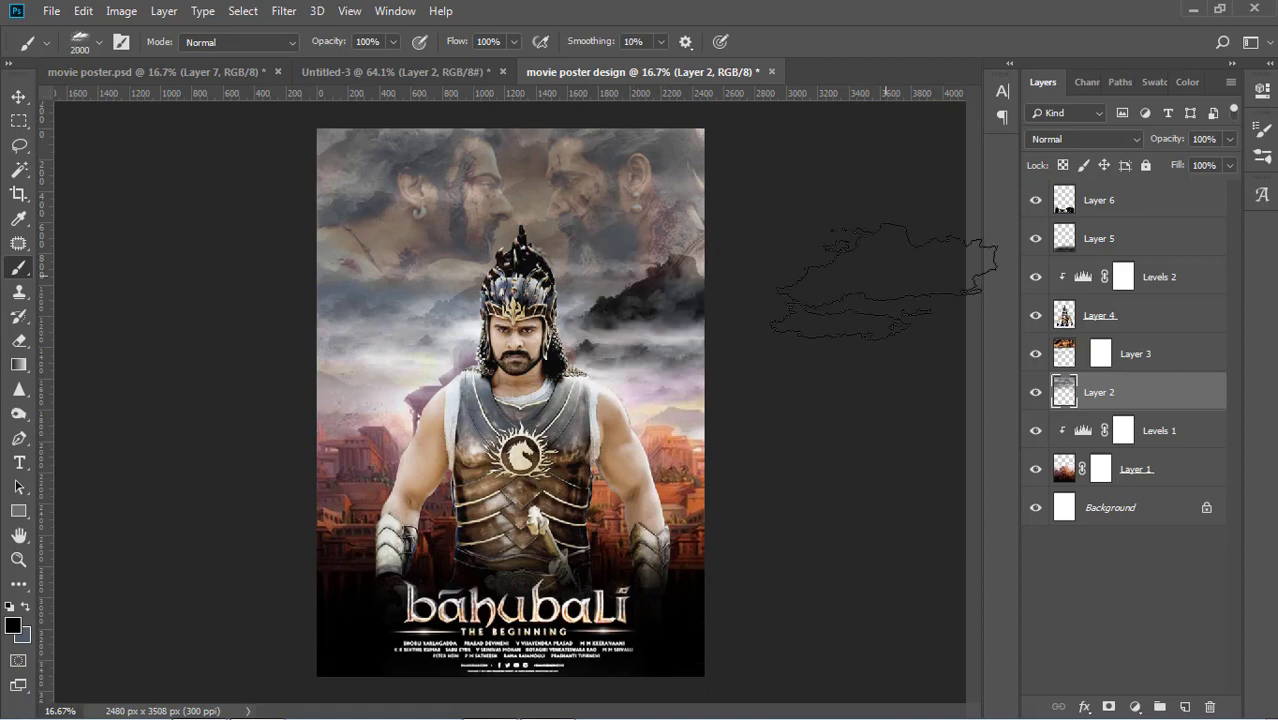
left_click(345, 300)
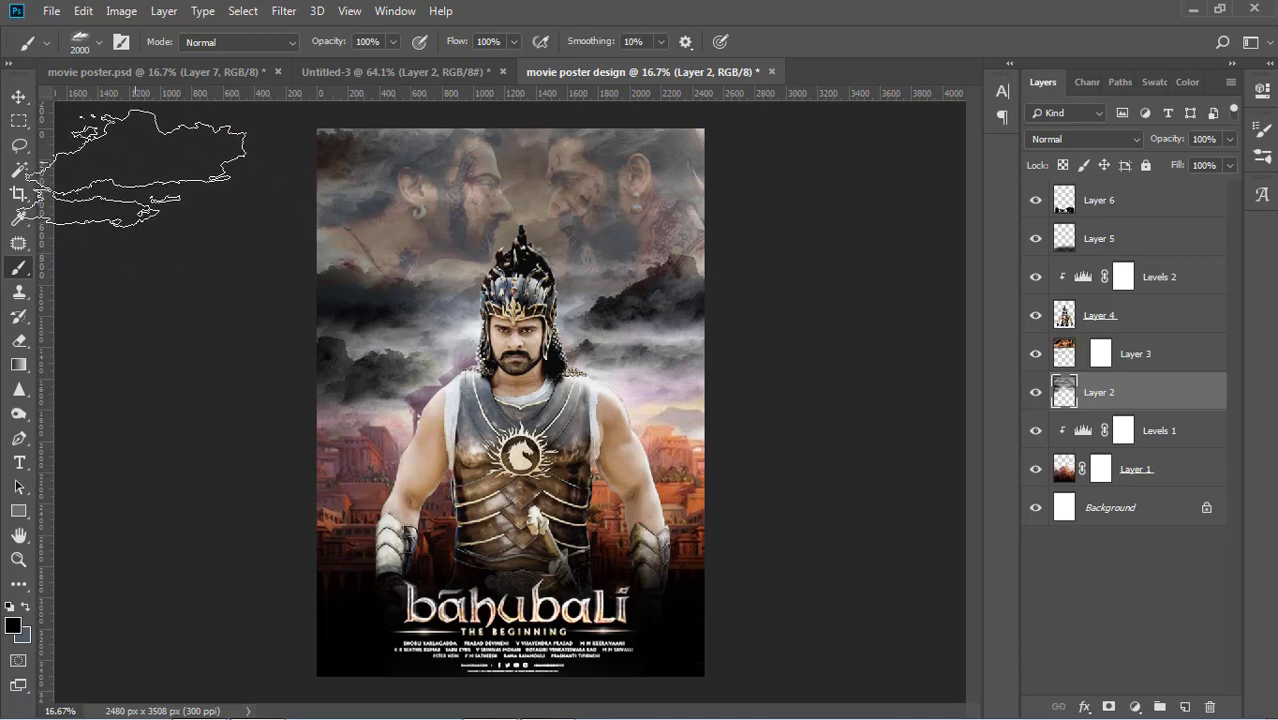
left_click(19, 97)
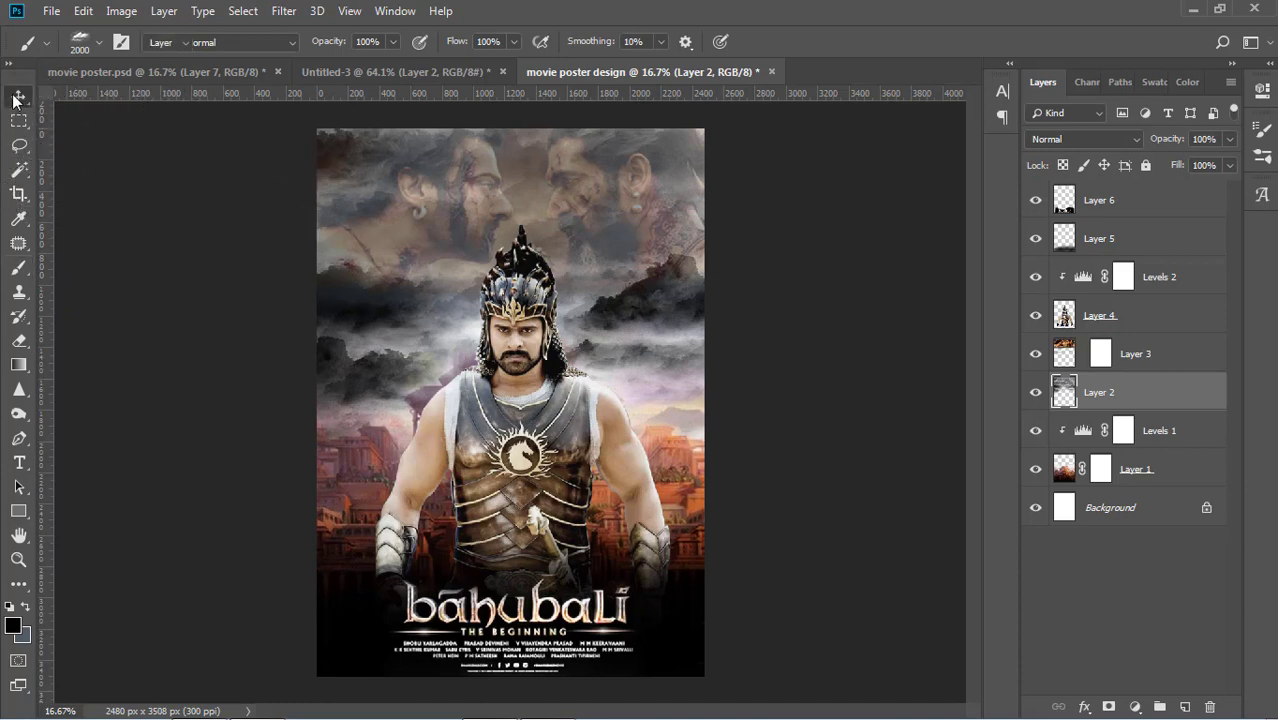
Step: Try the Luminosity blend mode on the facing warriors' layer, then undo it
left_click(152, 181)
left_click(637, 291)
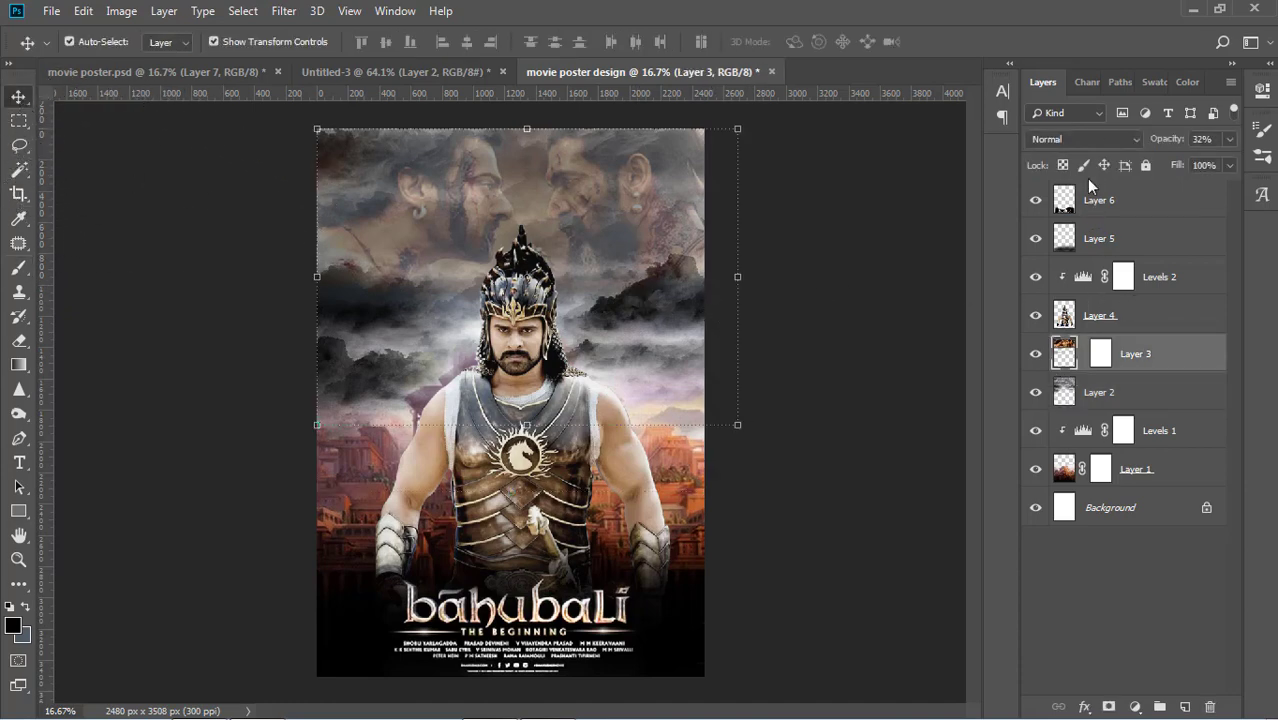
left_click(1122, 140)
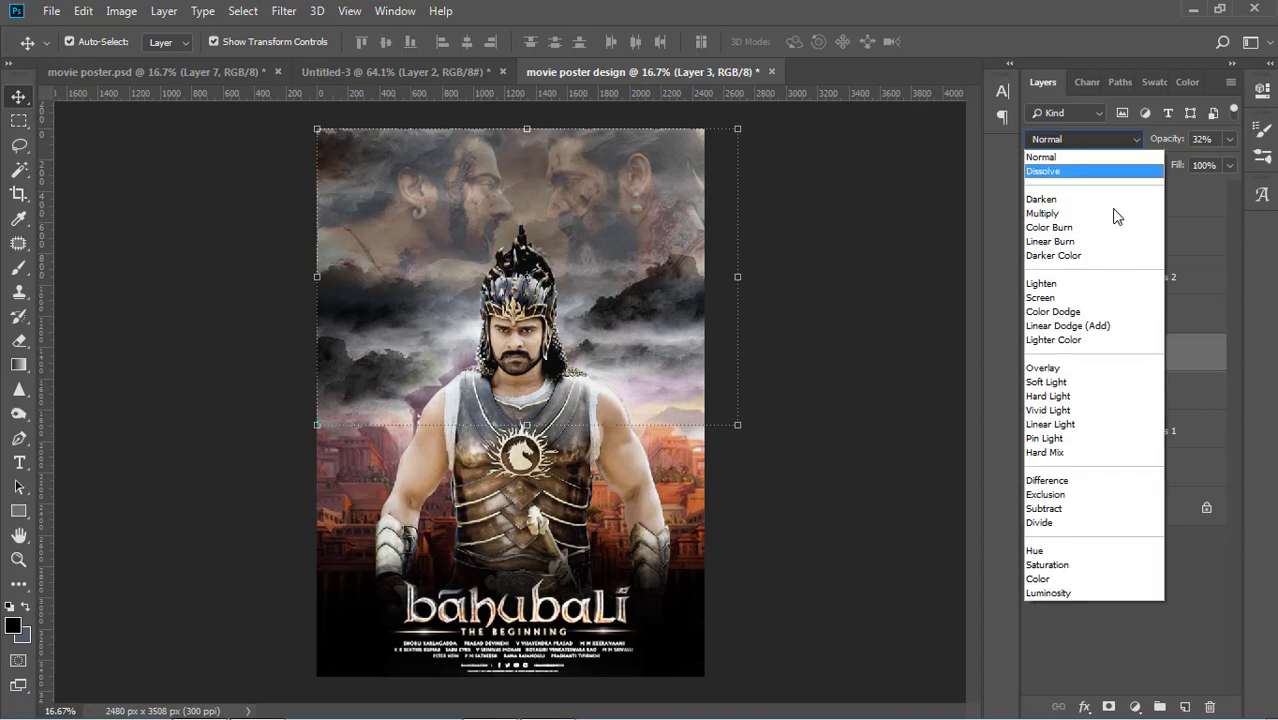
left_click(1073, 591)
left_click(905, 398)
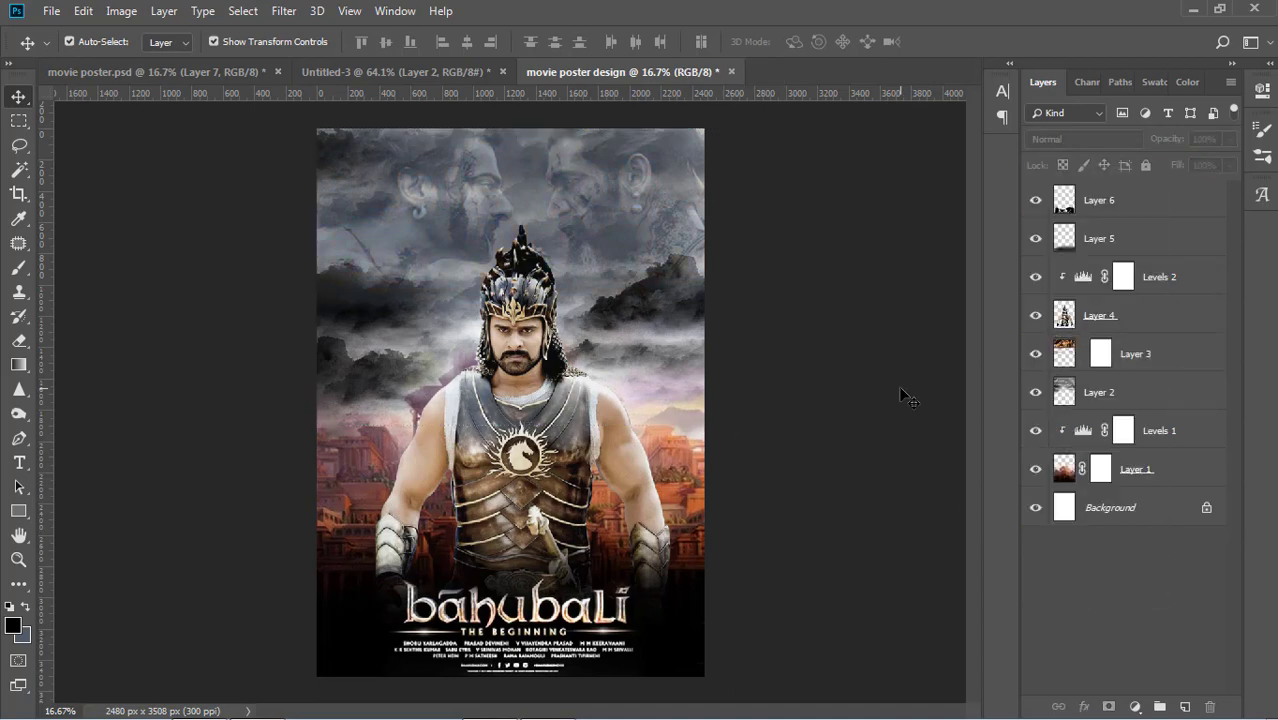
key("ctrl+z")
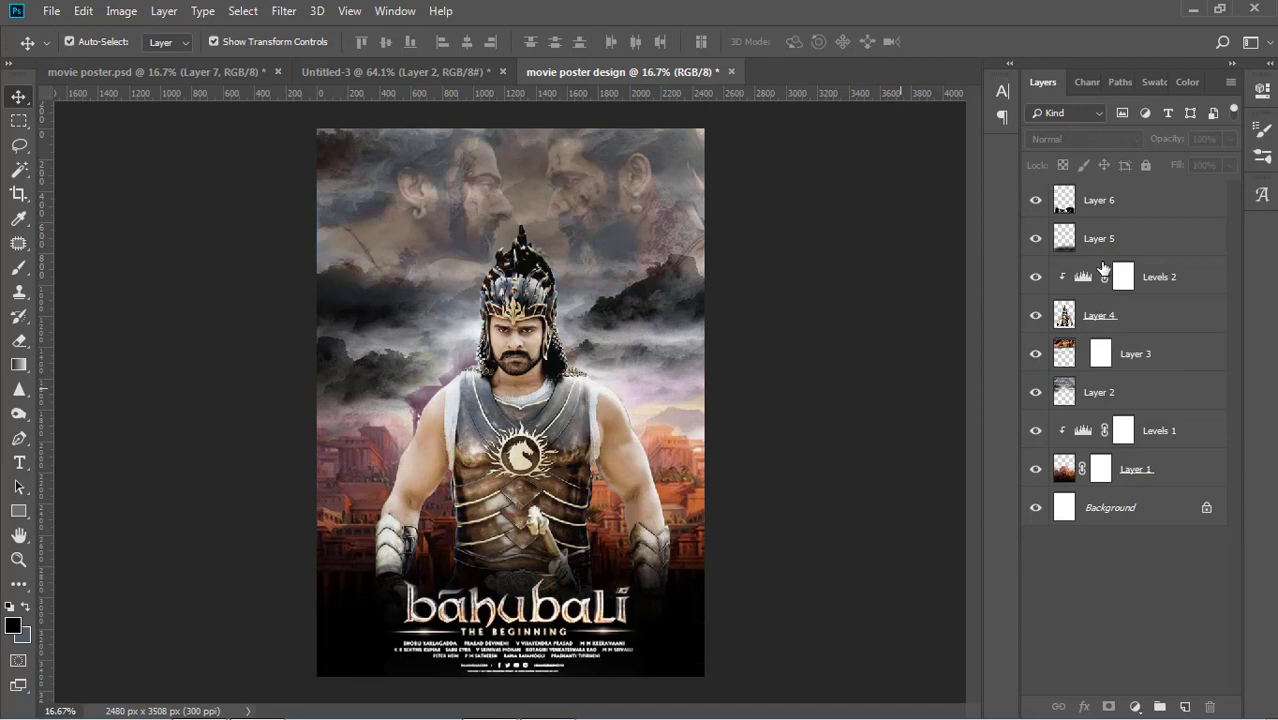
Step: Try the Hard Light blend mode on the cloud layer, Layer 2
left_click(1089, 396)
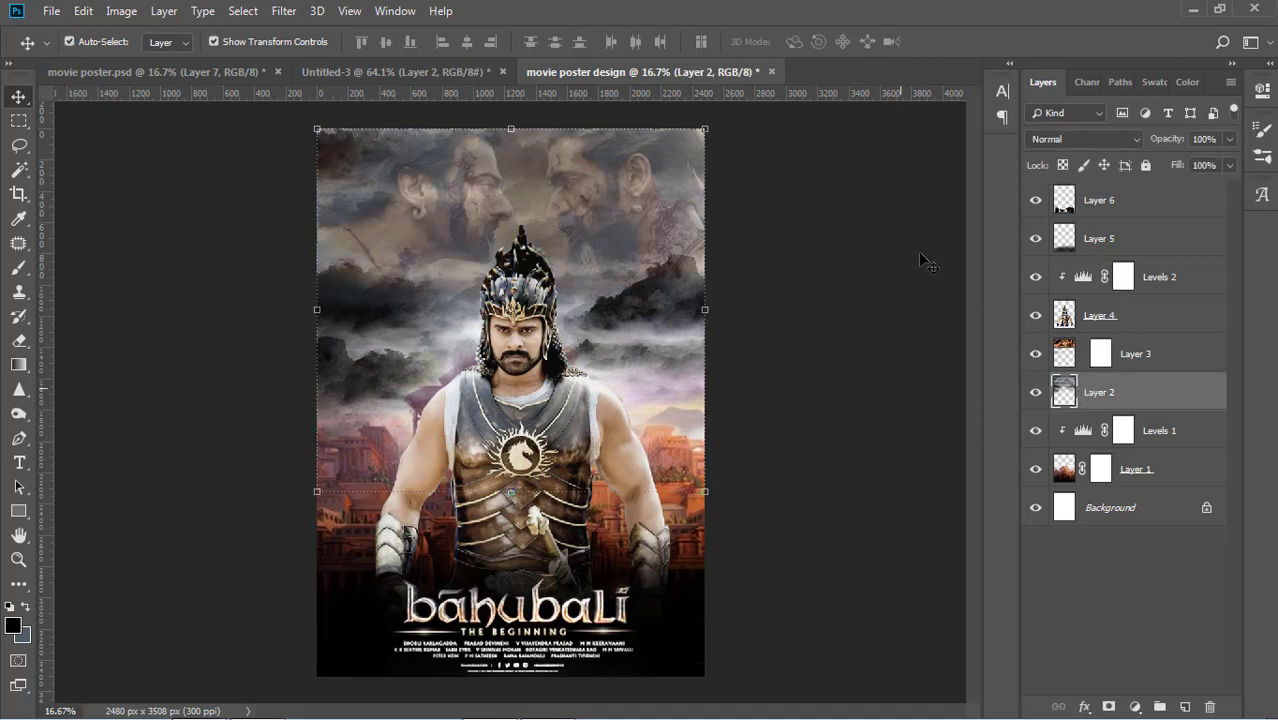
left_click(1078, 140)
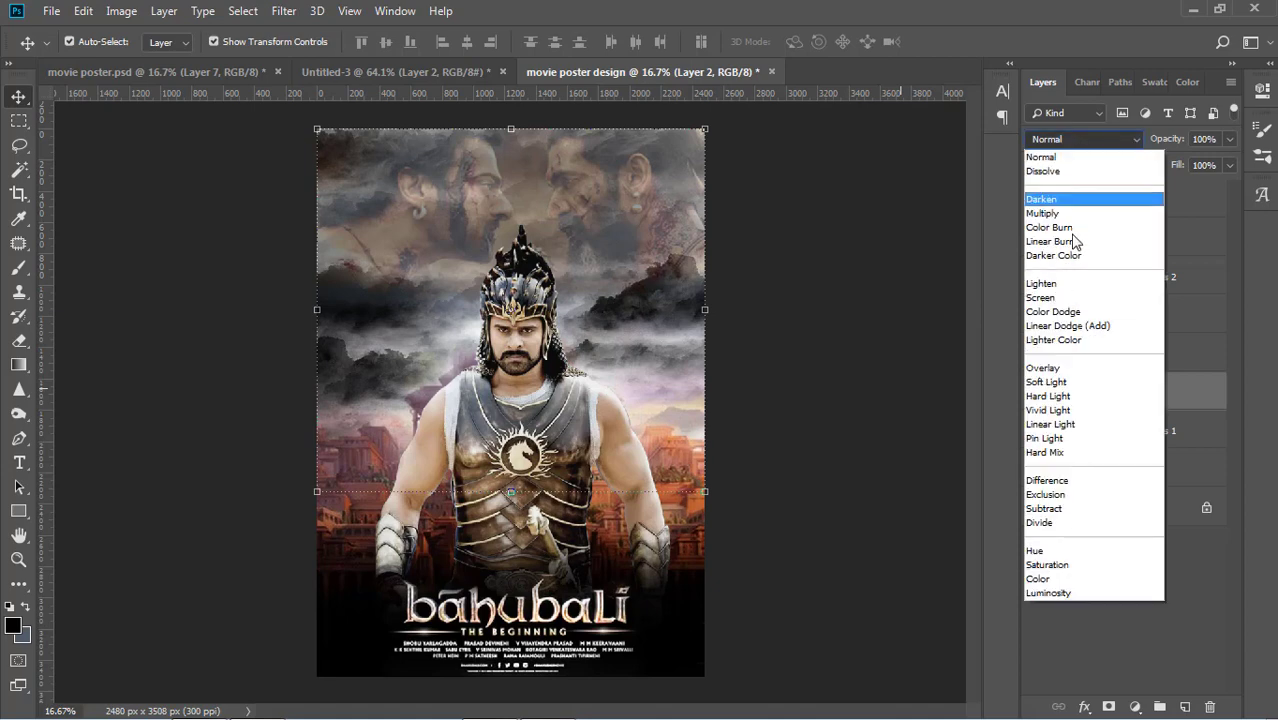
left_click(1072, 396)
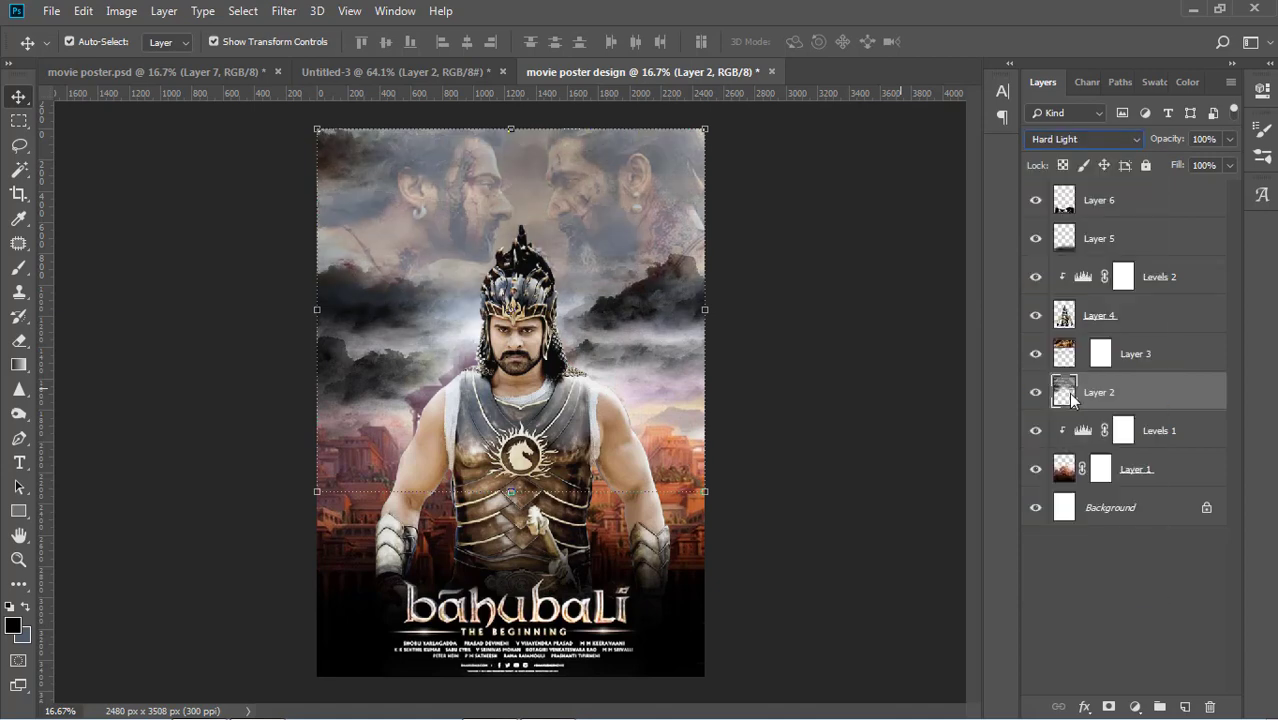
left_click(889, 316)
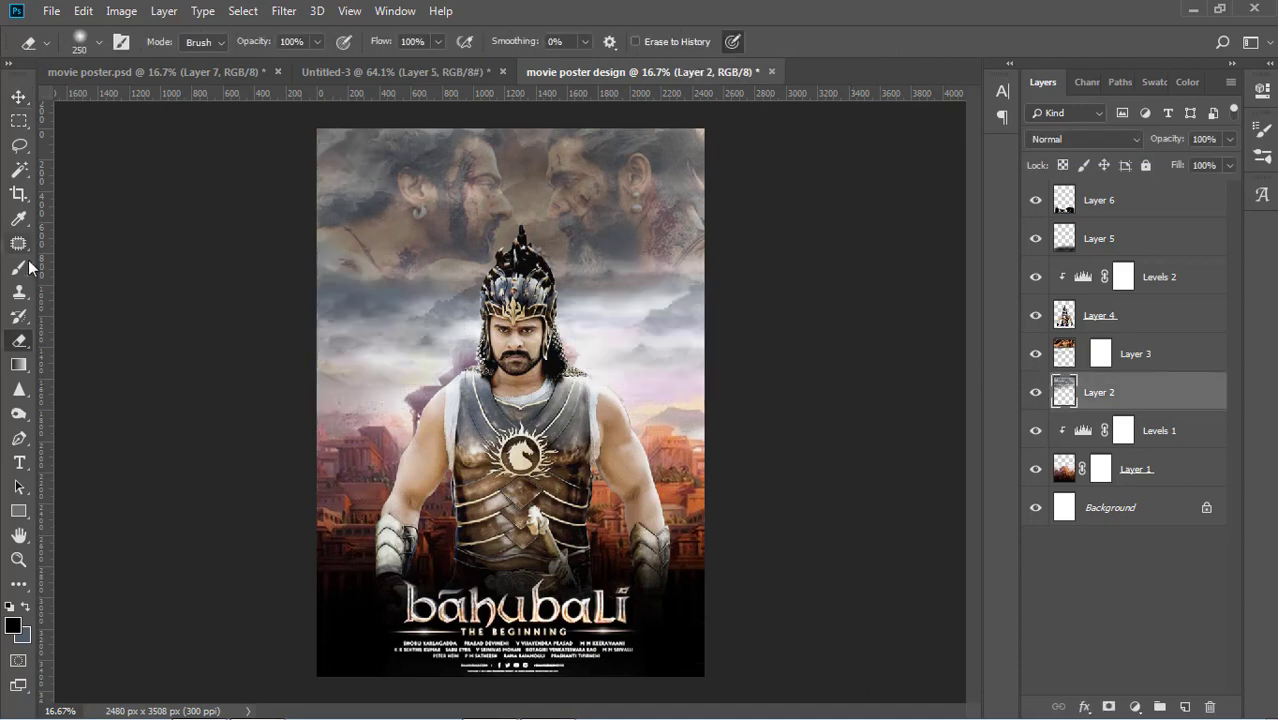
Step: Paint softer clouds on both sides of the hero's head on Layer 2 with the 2000 px cloud brush at 75% opacity
left_click(22, 267)
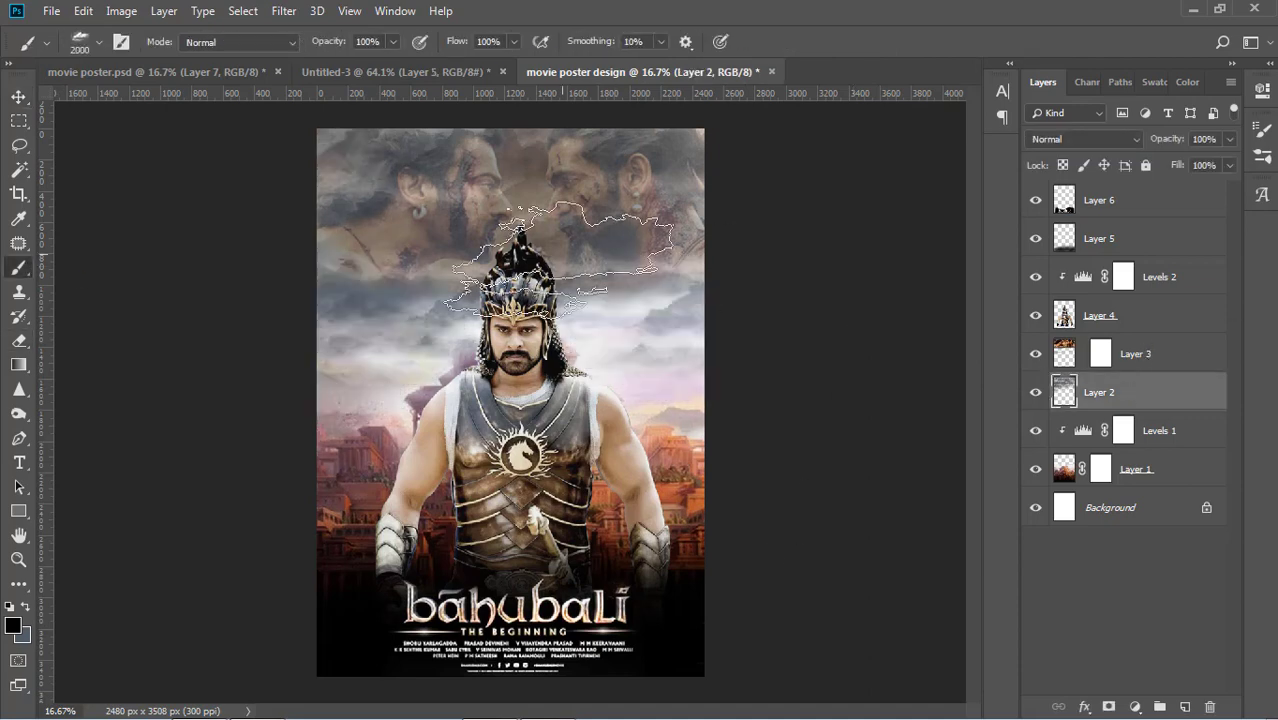
left_click(393, 42)
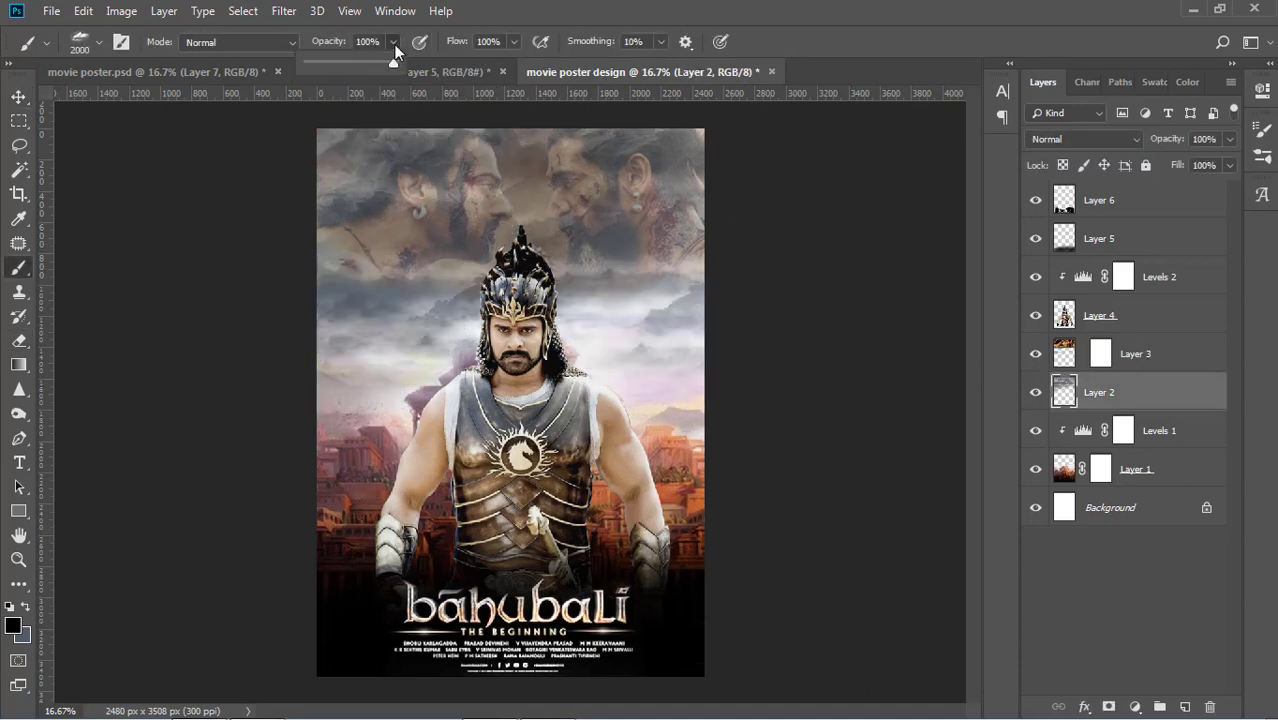
left_click_drag(372, 58, 374, 58)
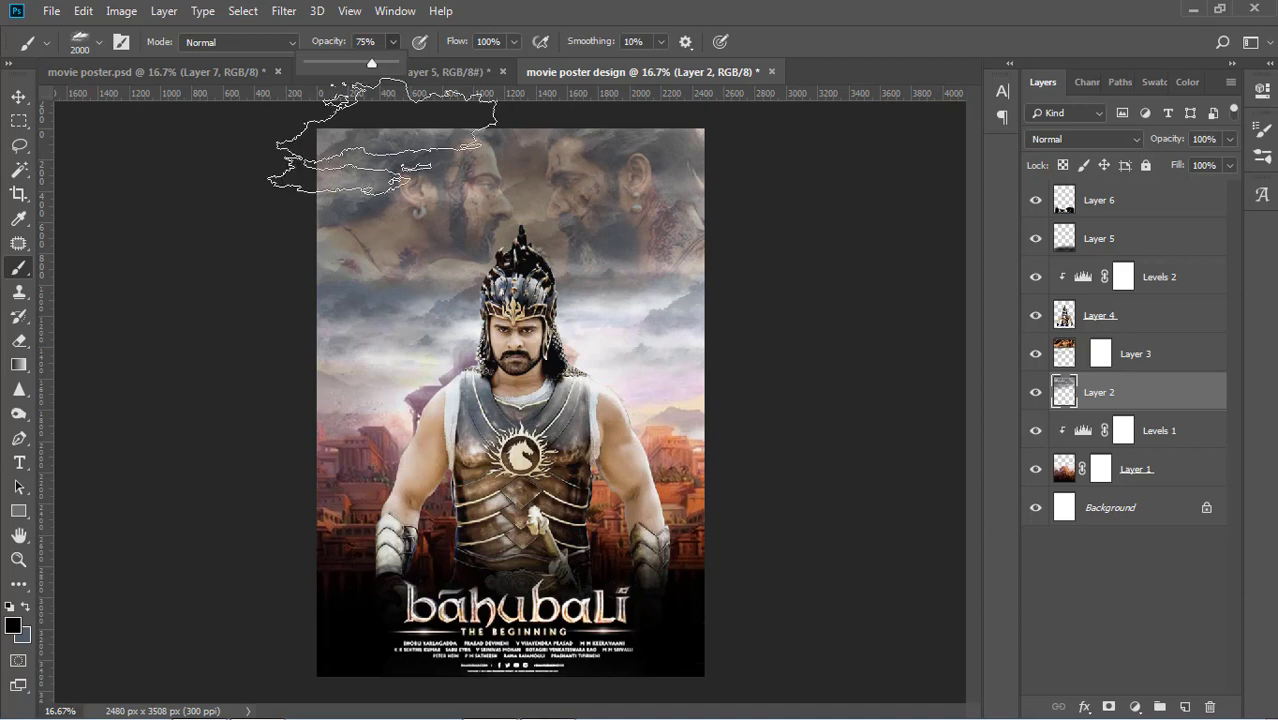
left_click(371, 340)
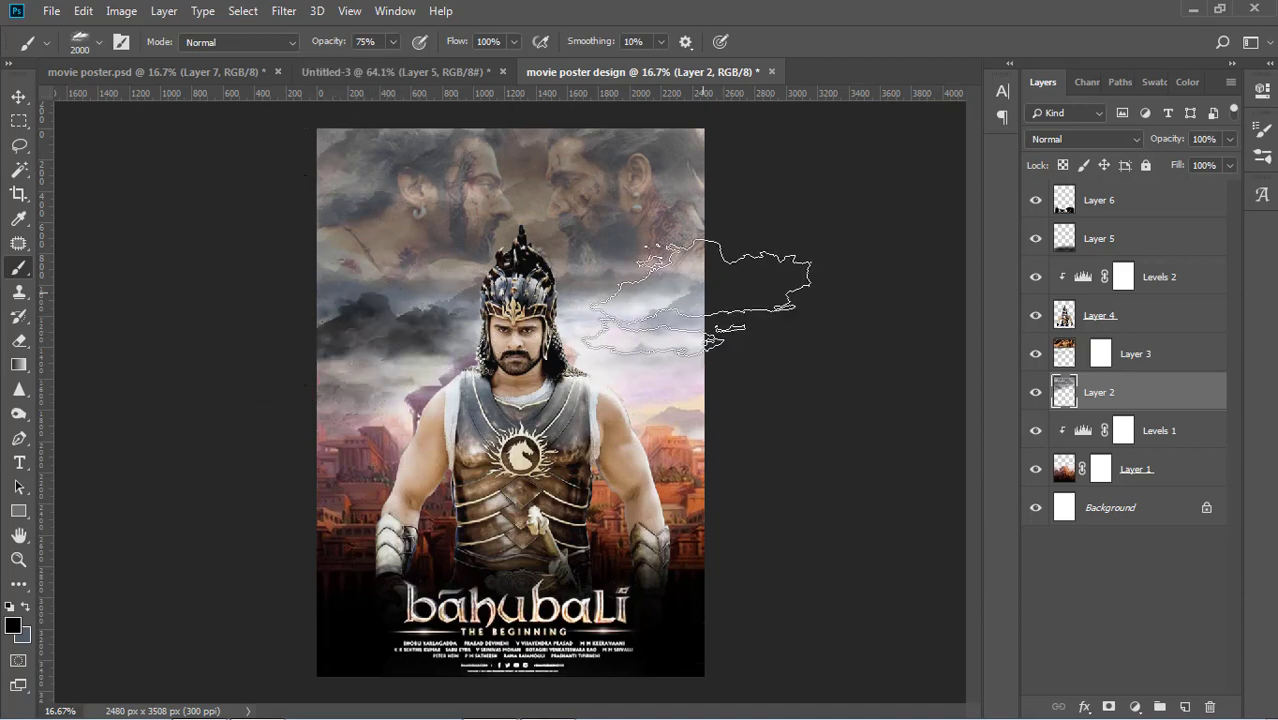
left_click(700, 299)
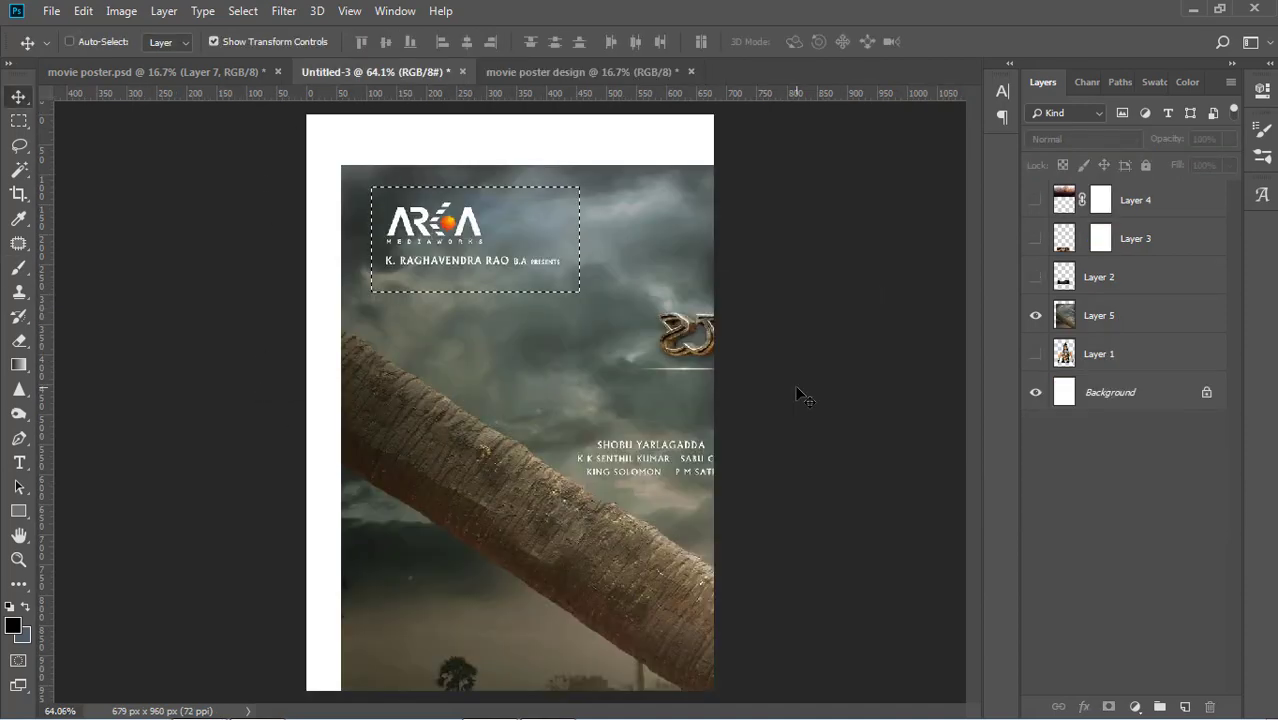
Step: Select the Arka Mediaworks logo with its presenter line on Layer 5 of Untitled-3 and bring it into the movie poster design document
key("ctrl+d")
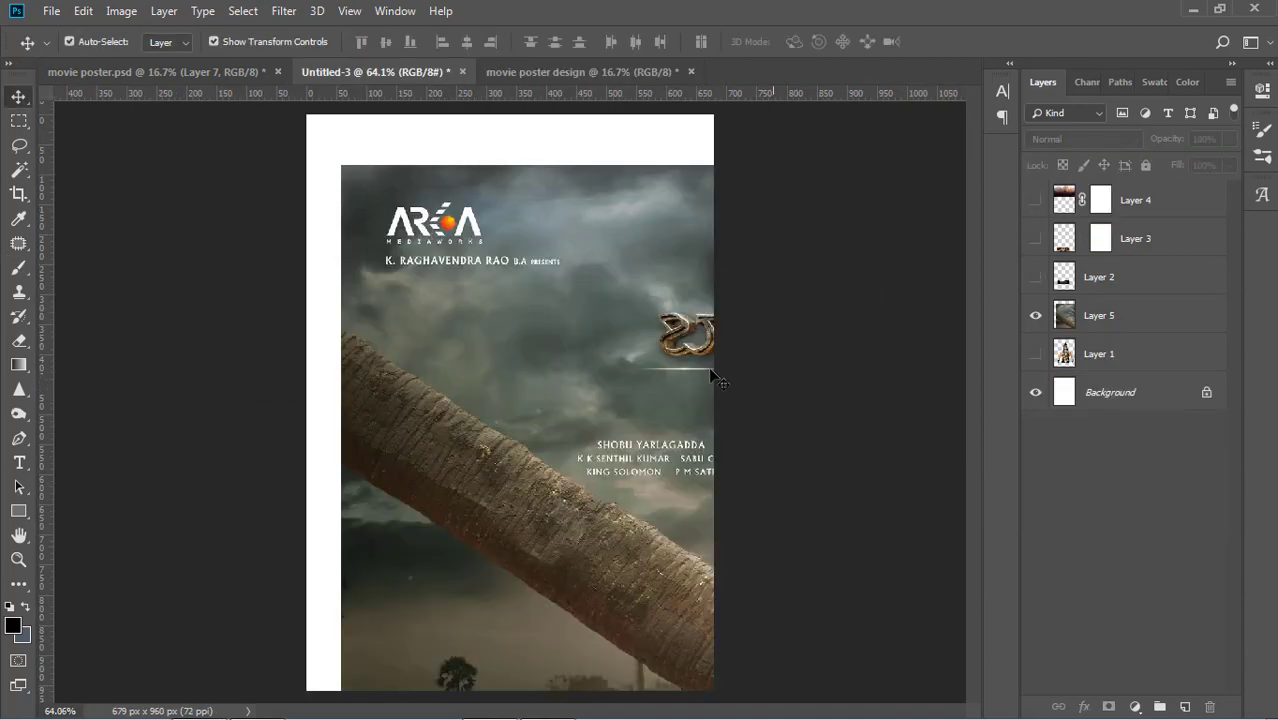
left_click(19, 121)
left_click_drag(369, 195, 570, 277)
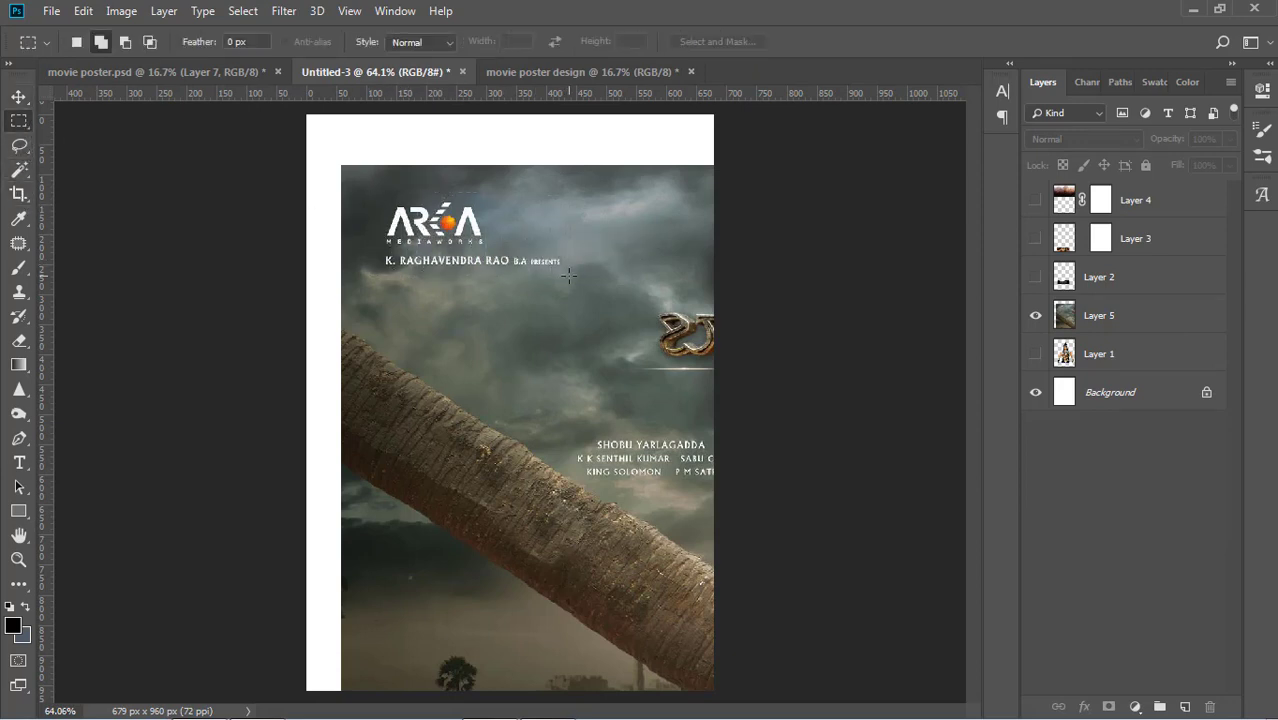
left_click(19, 97)
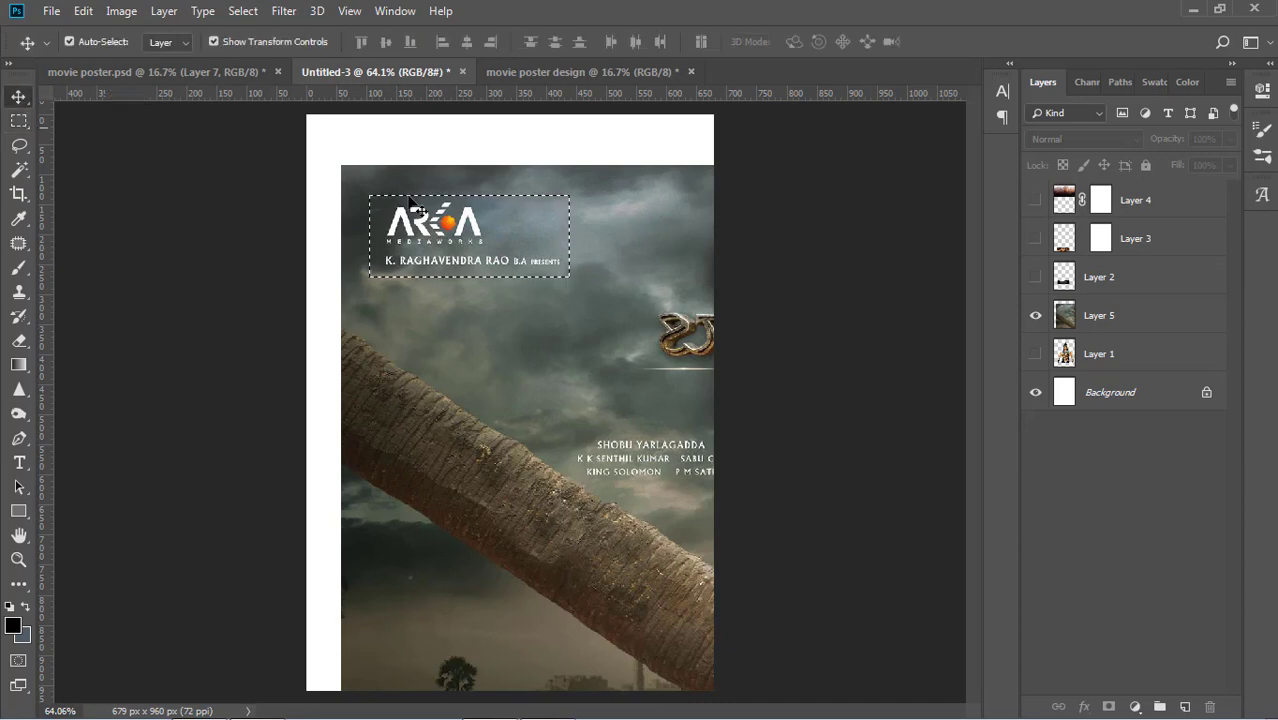
left_click(1152, 330)
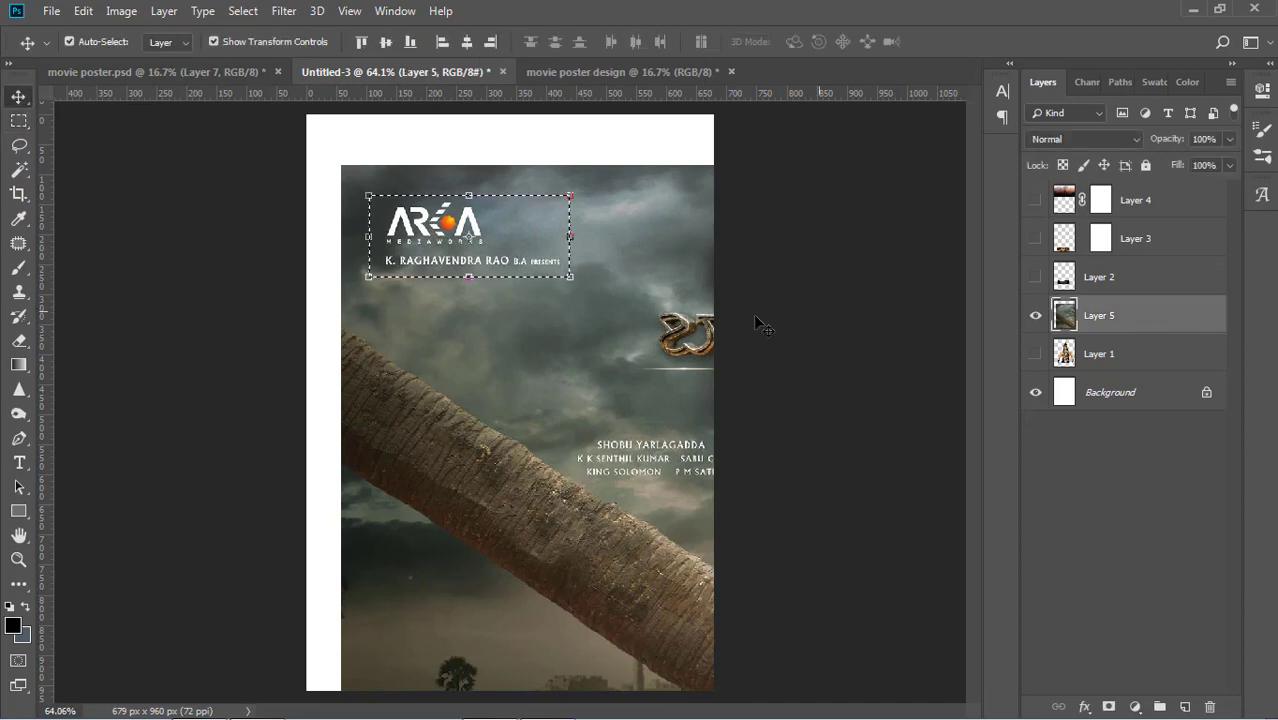
left_click_drag(421, 200, 349, 153)
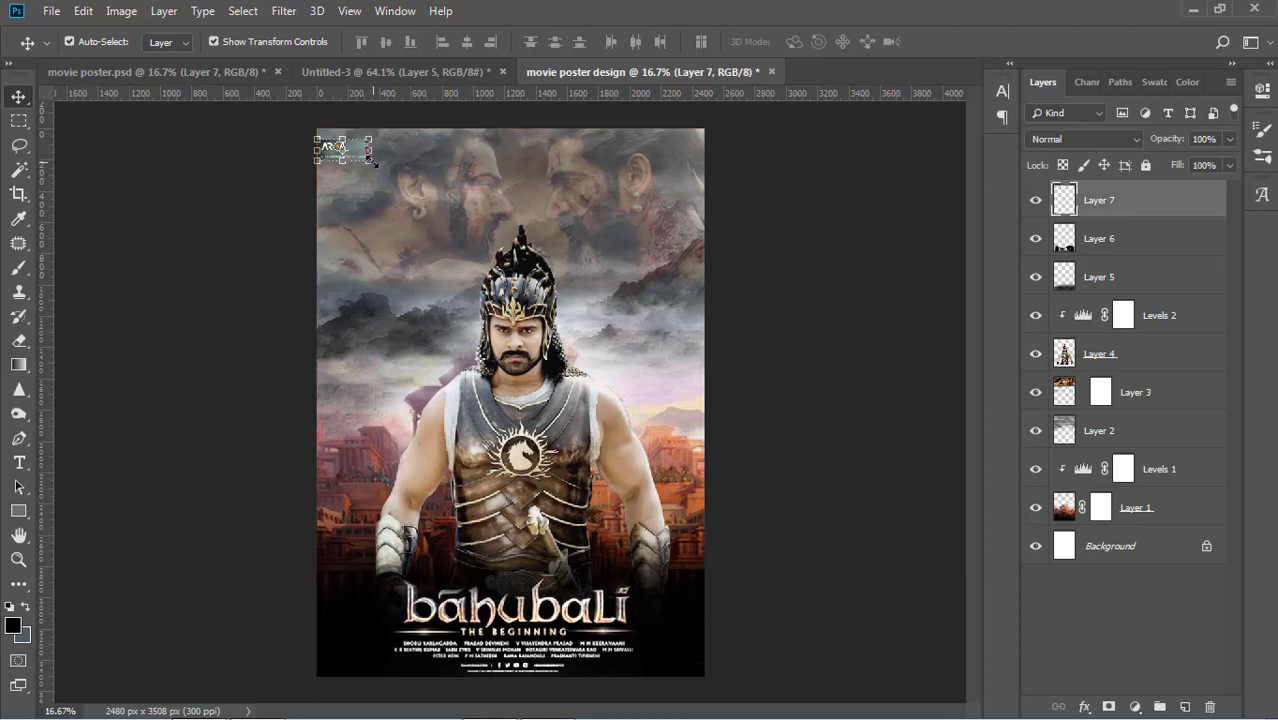
Step: Enlarge the logo to about 173.7% and fit it into the poster's top-left corner
mouse_move(372, 160)
left_mouse_down()
mouse_move(408, 176)
mouse_move(378, 156)
mouse_move(381, 166)
left_mouse_up()
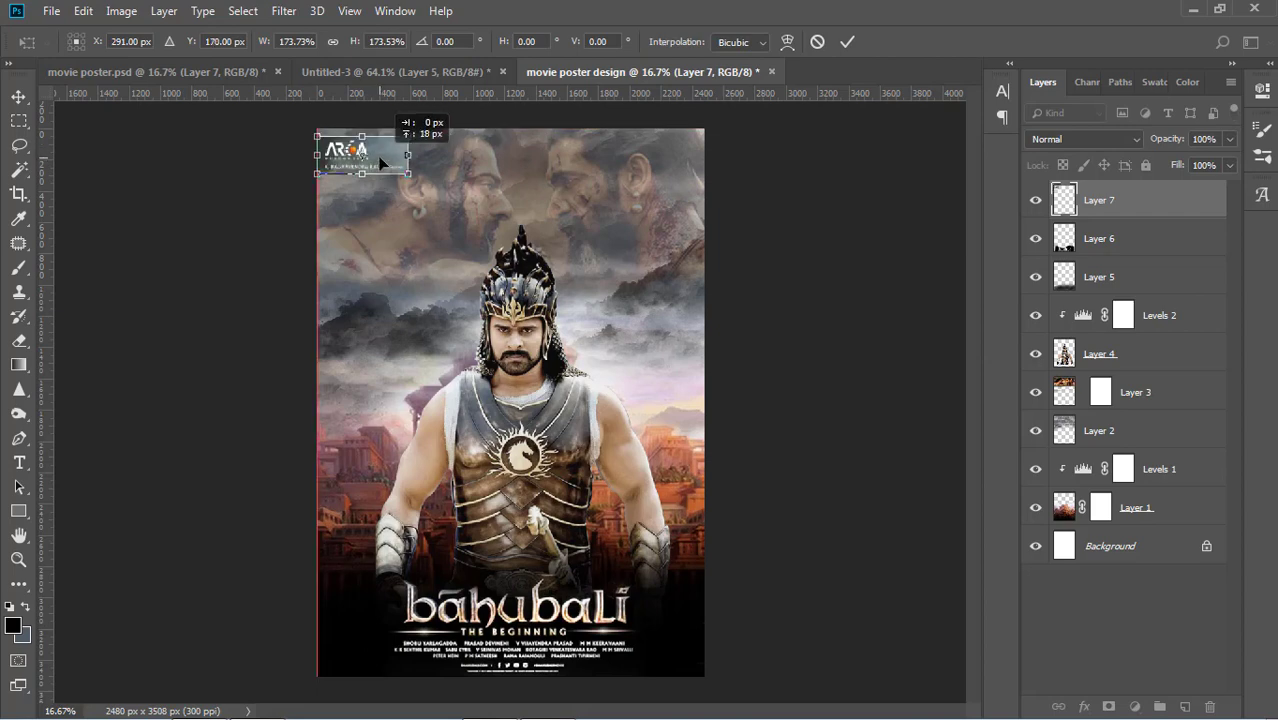
key("Return")
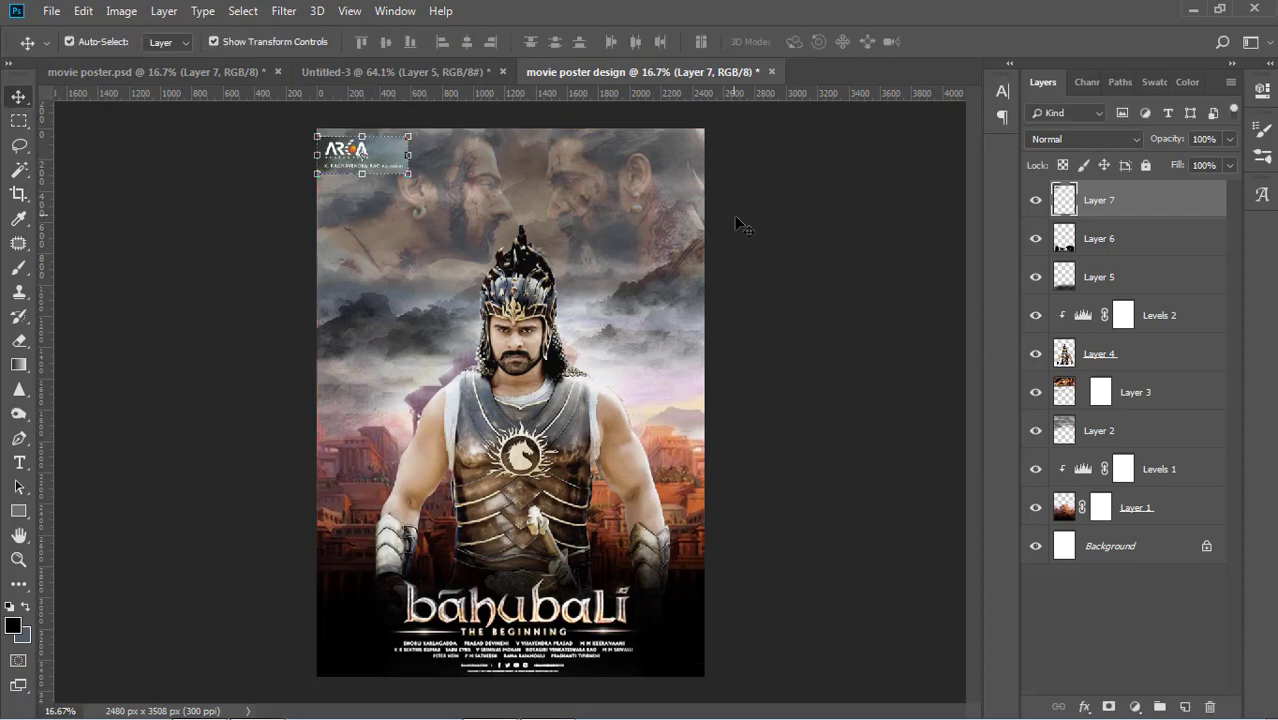
left_click(770, 222)
left_click_drag(386, 161, 387, 152)
Step: Set the logo layer to Screen blending and erase its surrounding background and presenter line, reducing the eraser to 175 px
left_click(1089, 139)
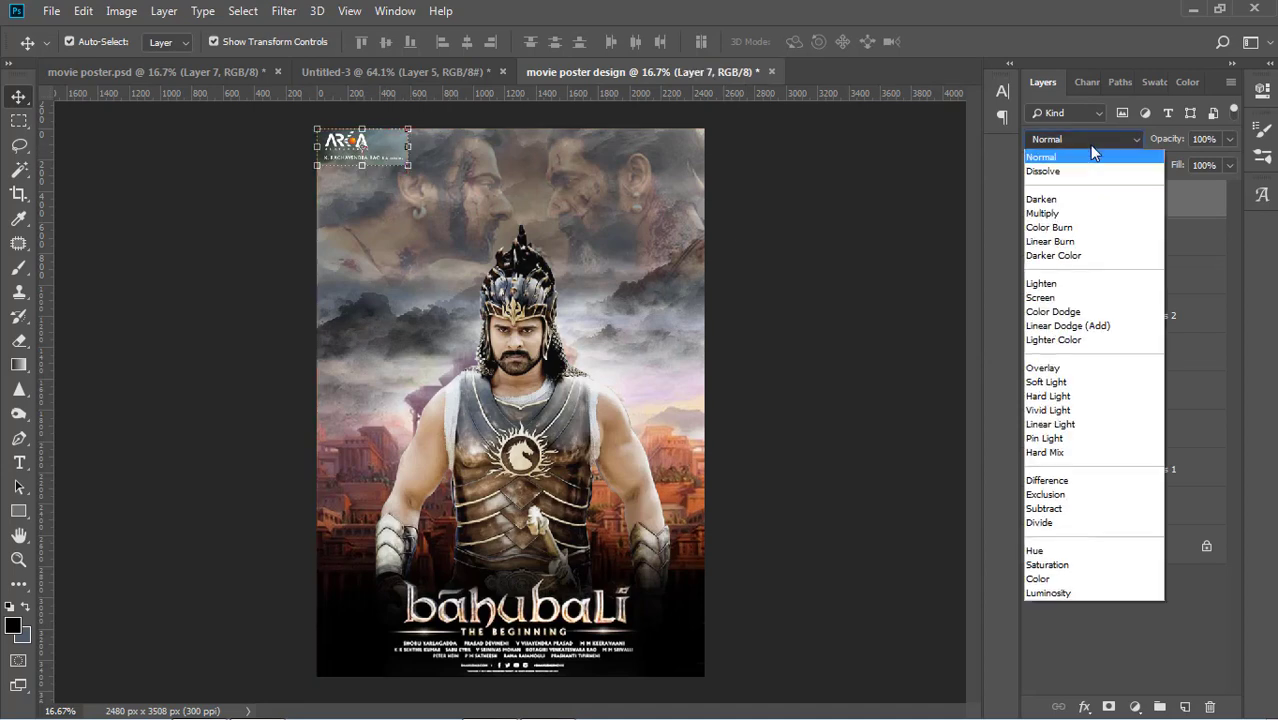
left_click(1045, 298)
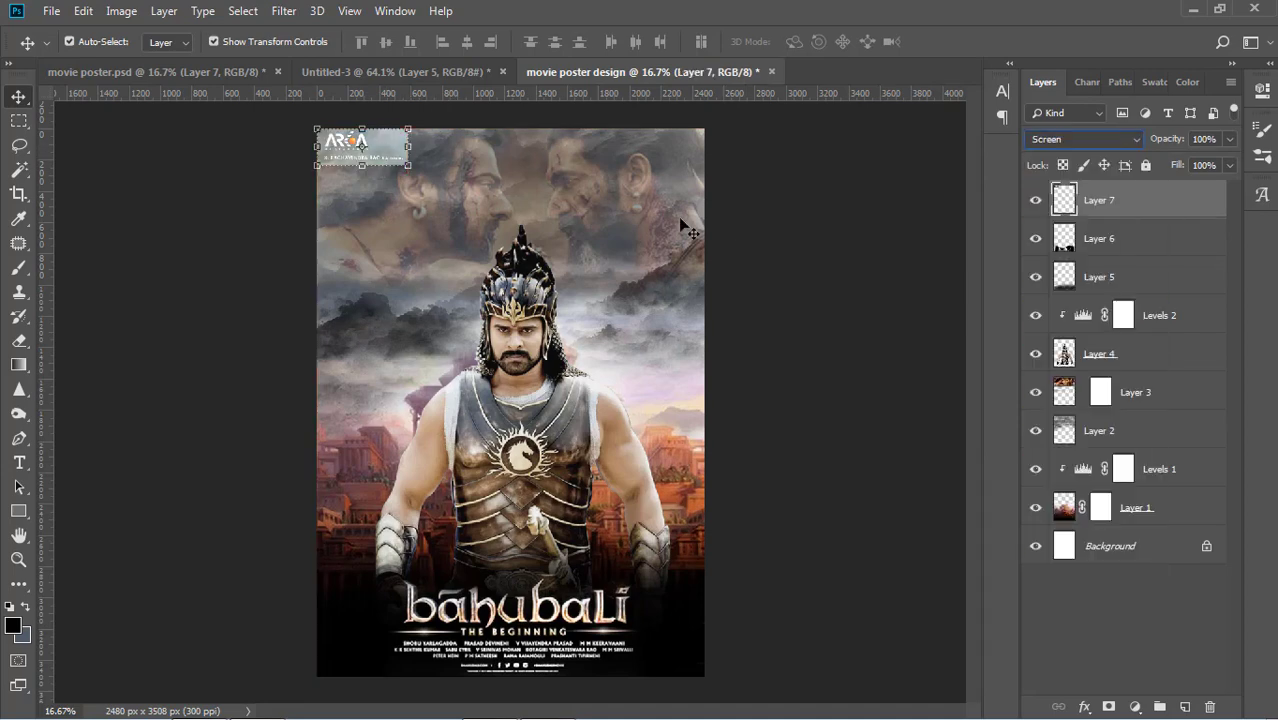
left_click(24, 340)
mouse_move(395, 157)
left_mouse_down()
mouse_move(393, 130)
mouse_move(392, 173)
mouse_move(379, 169)
left_mouse_up()
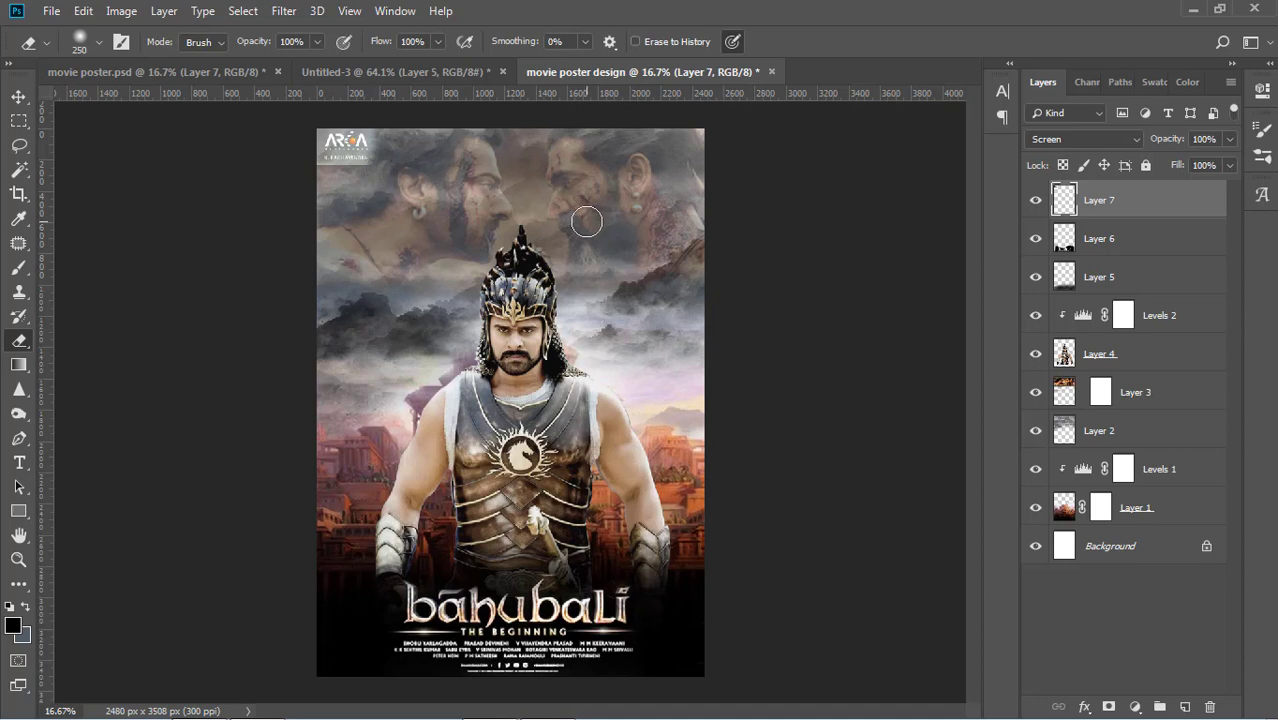
key("bracketleft")
key("bracketleft")
mouse_move(330, 160)
left_mouse_down()
mouse_move(354, 172)
mouse_move(335, 172)
mouse_move(370, 165)
mouse_move(329, 173)
left_mouse_up()
key("ctrl+z")
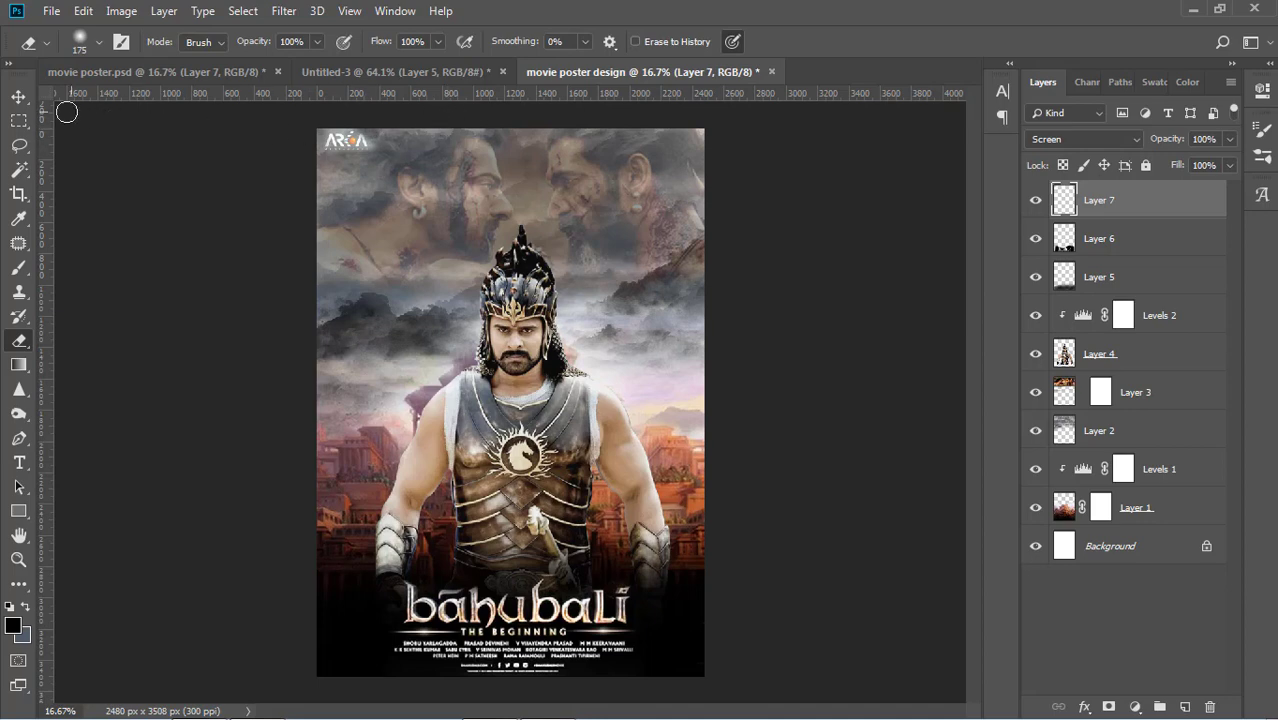
Step: Deepen the shadows of the hero's layer with a Levels adjustment, setting the input black point to 38
left_click(18, 96)
left_click(800, 243)
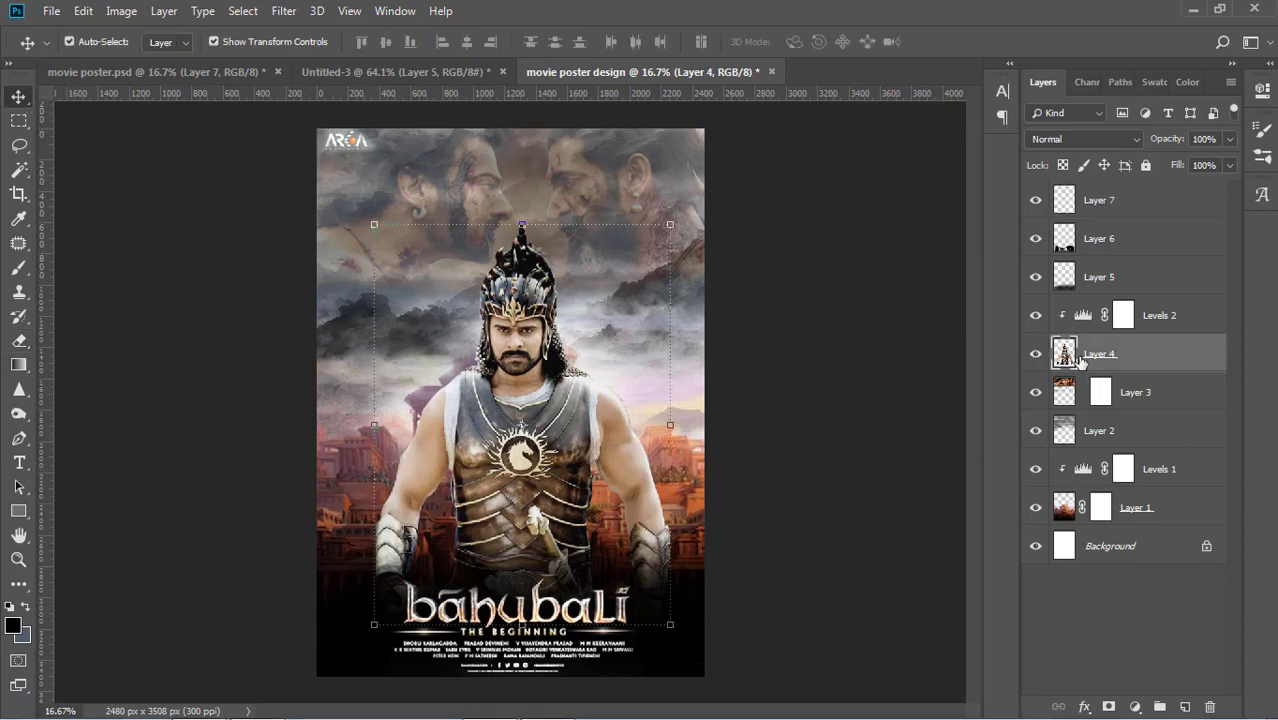
left_click(121, 11)
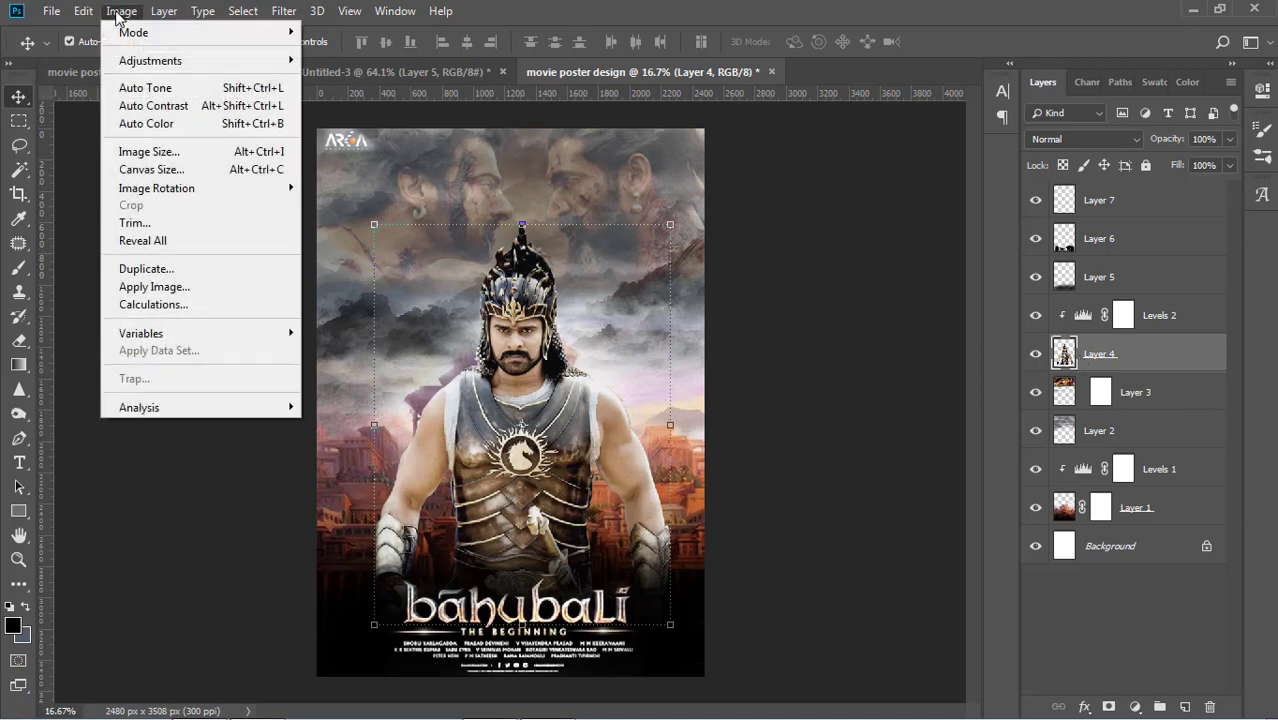
mouse_move(155, 64)
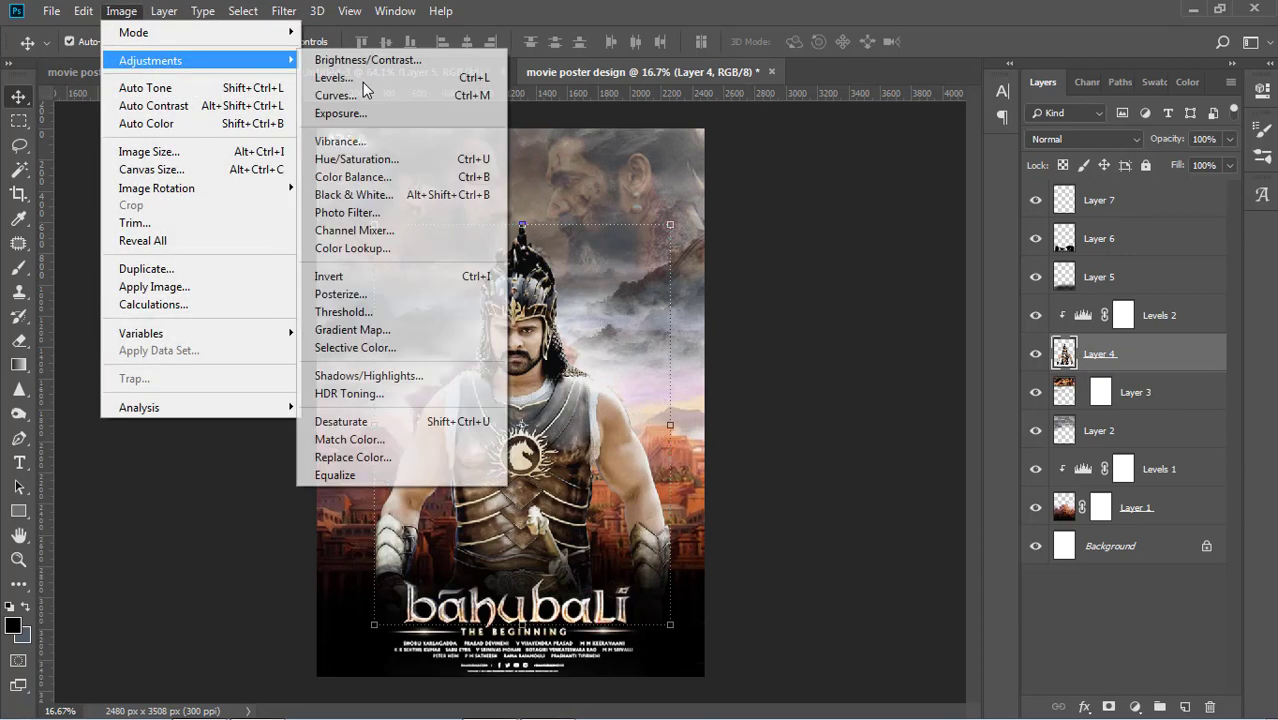
left_click(362, 80)
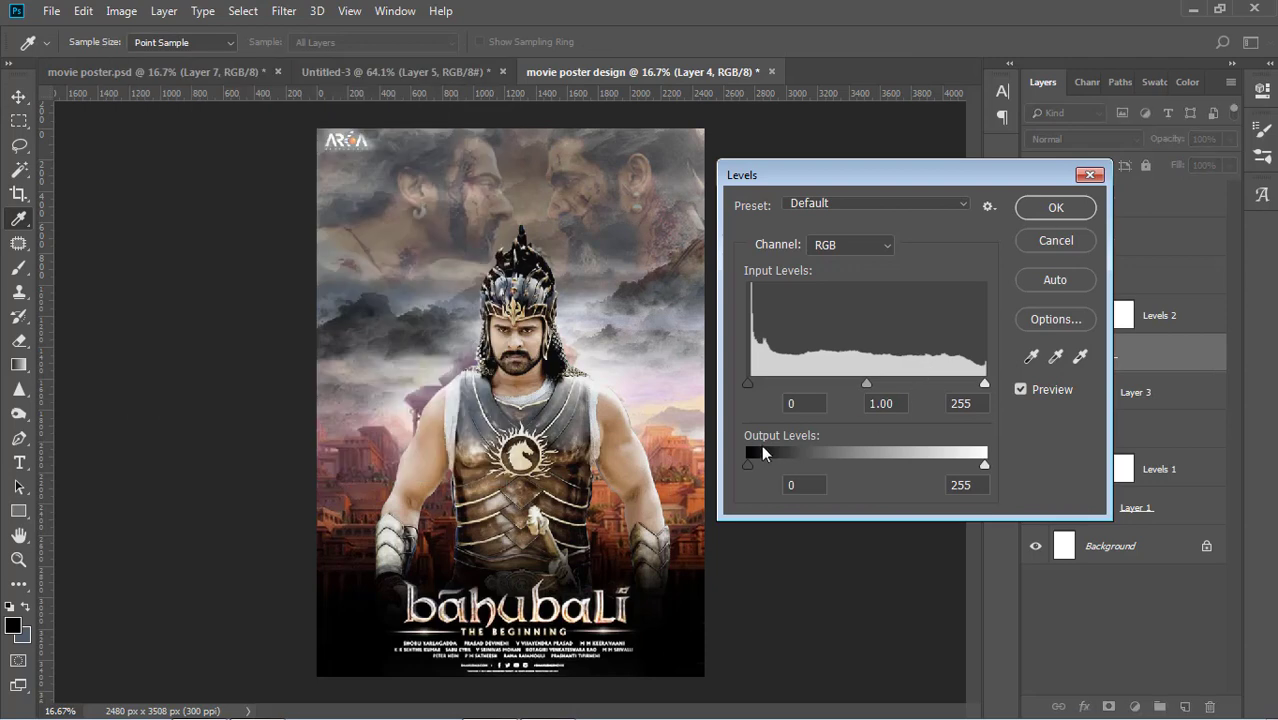
mouse_move(748, 464)
left_mouse_down()
mouse_move(771, 469)
mouse_move(737, 455)
left_mouse_up()
left_click_drag(748, 383, 783, 384)
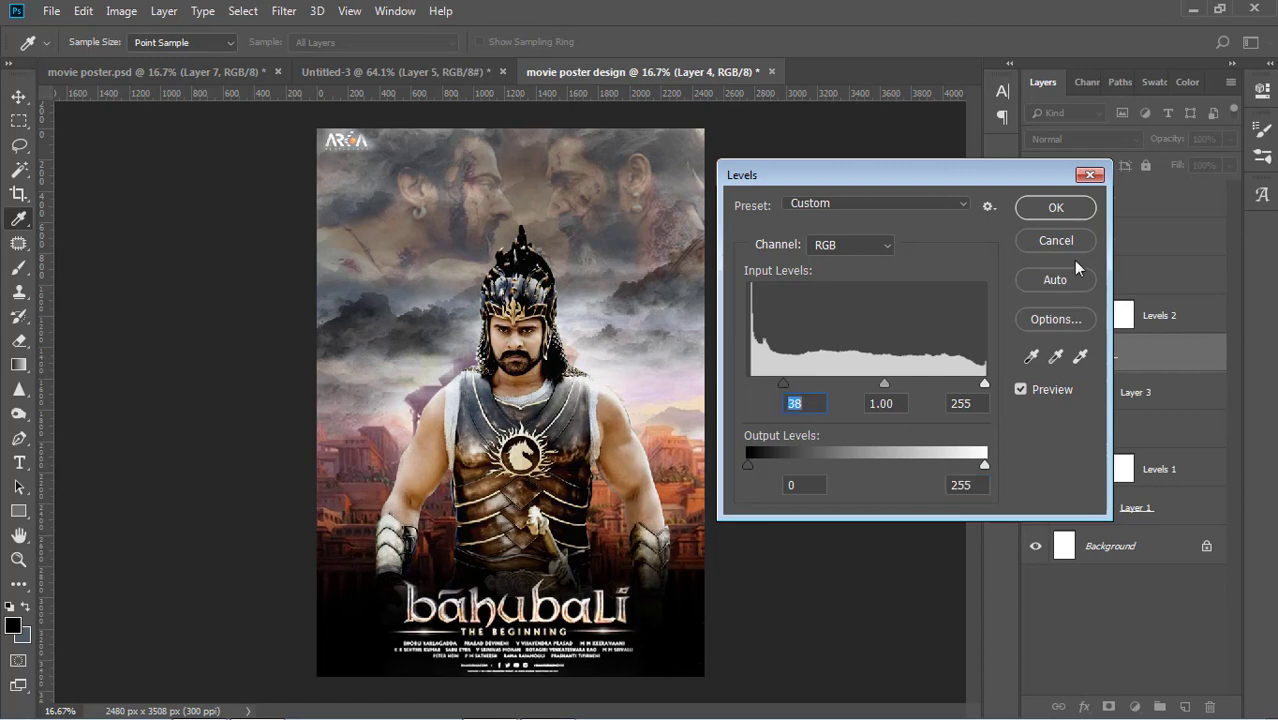
left_click(1056, 208)
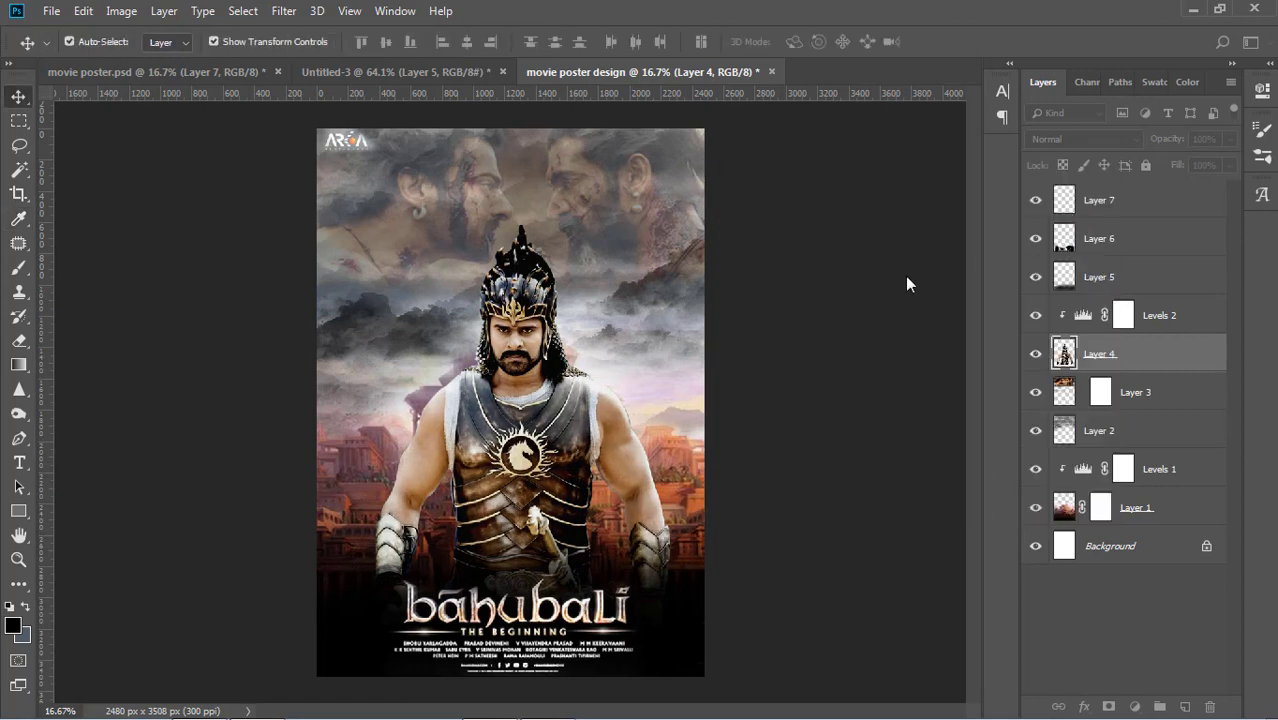
left_click(846, 334)
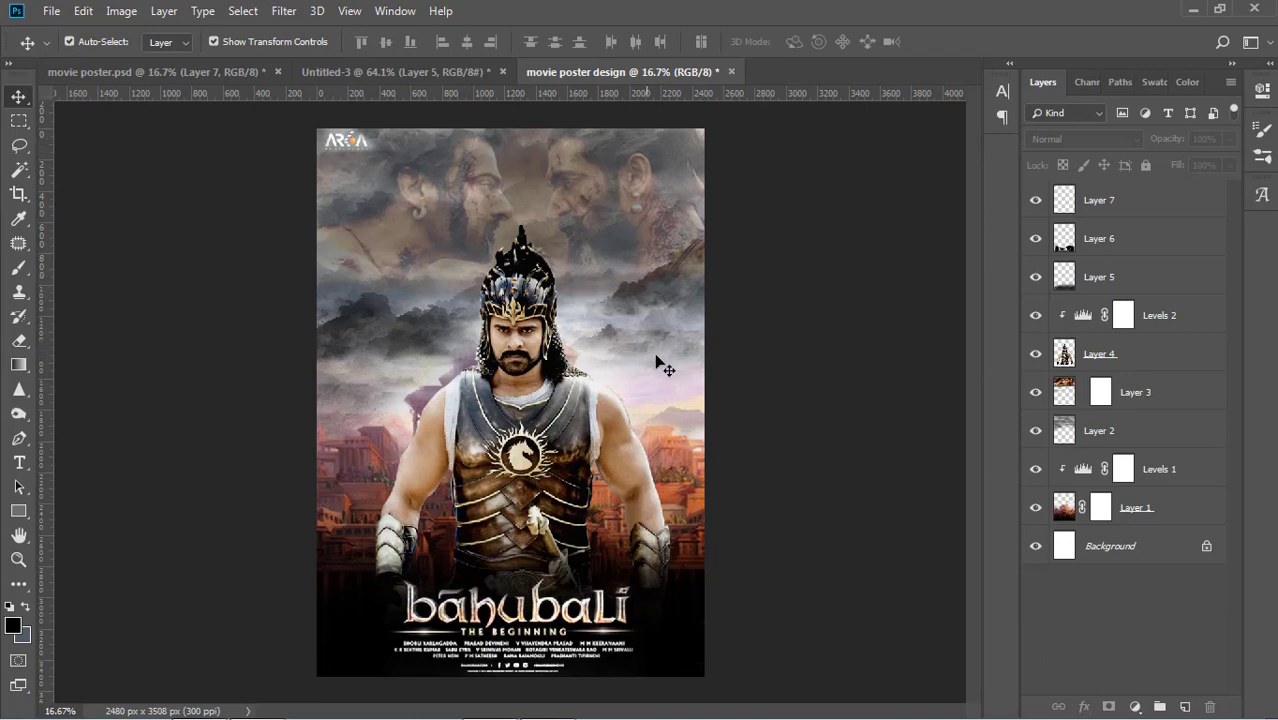
Step: Paint dark clouds into the sky beside the hero on Layer 2 with the 2000 px cloud brush at 75% opacity
left_click(18, 267)
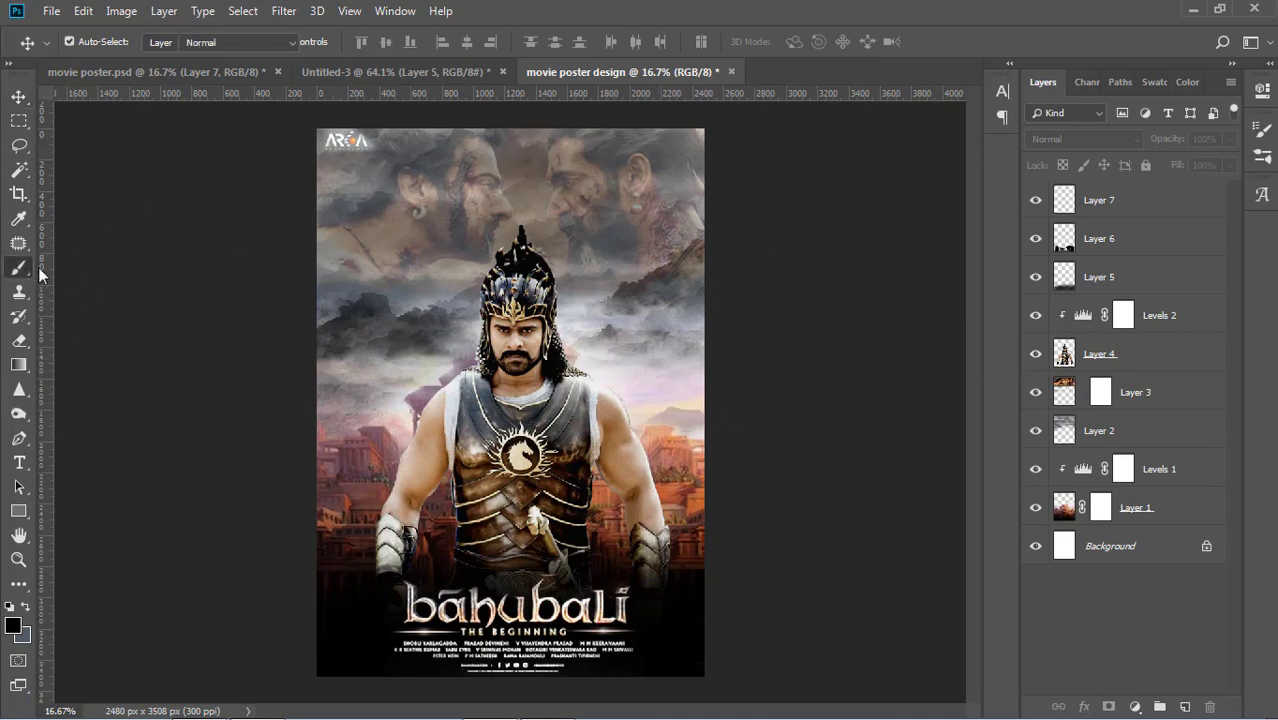
left_click(1095, 432)
left_click(1064, 430, "ctrl")
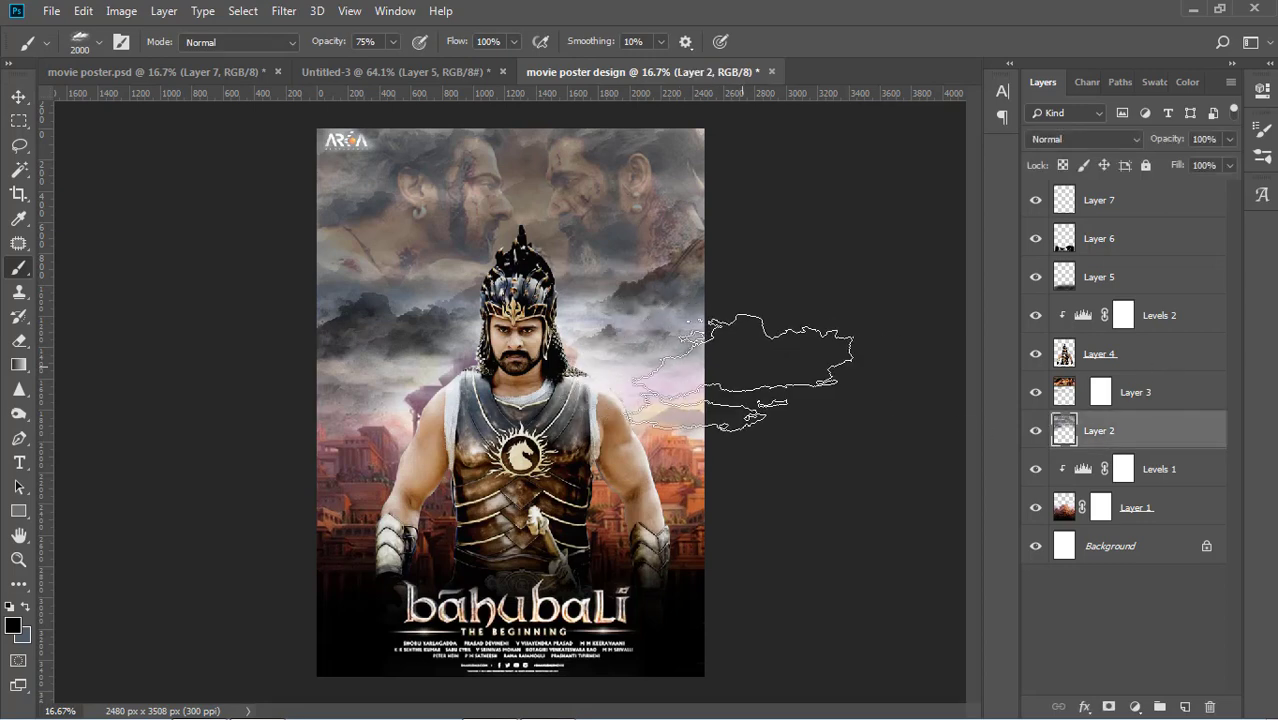
right_click(742, 363)
right_click(635, 327)
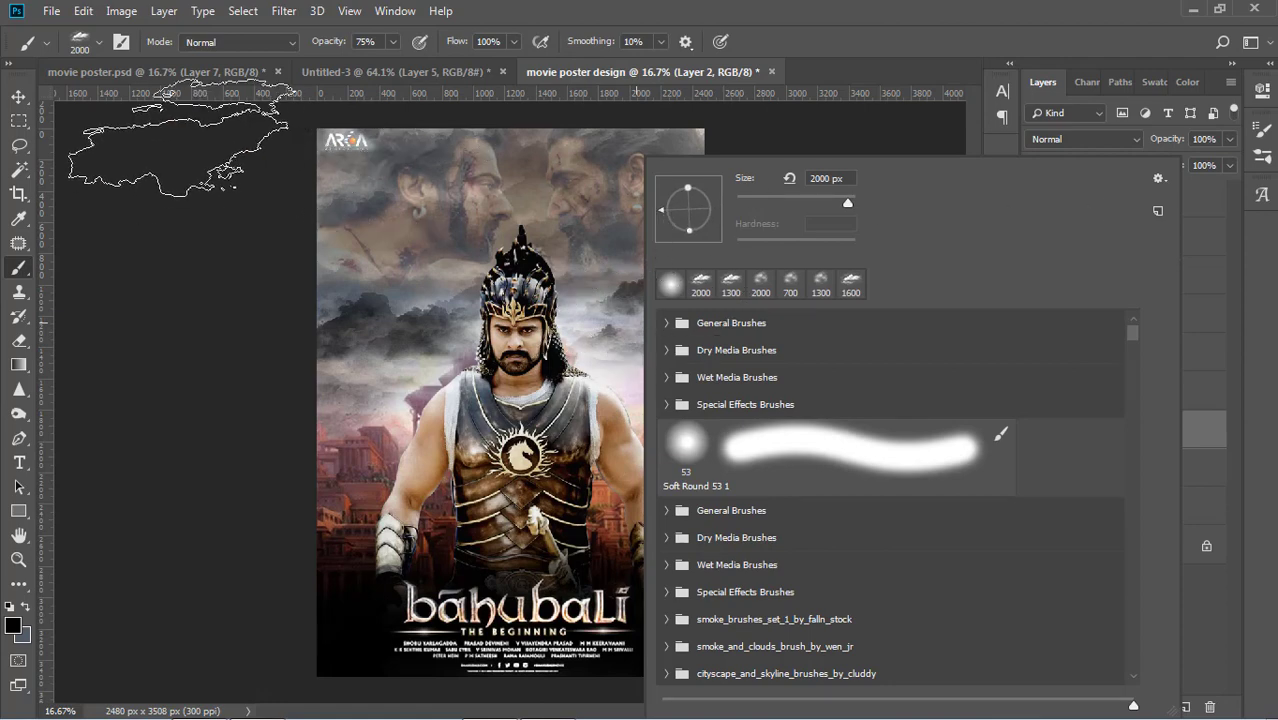
left_click(99, 41)
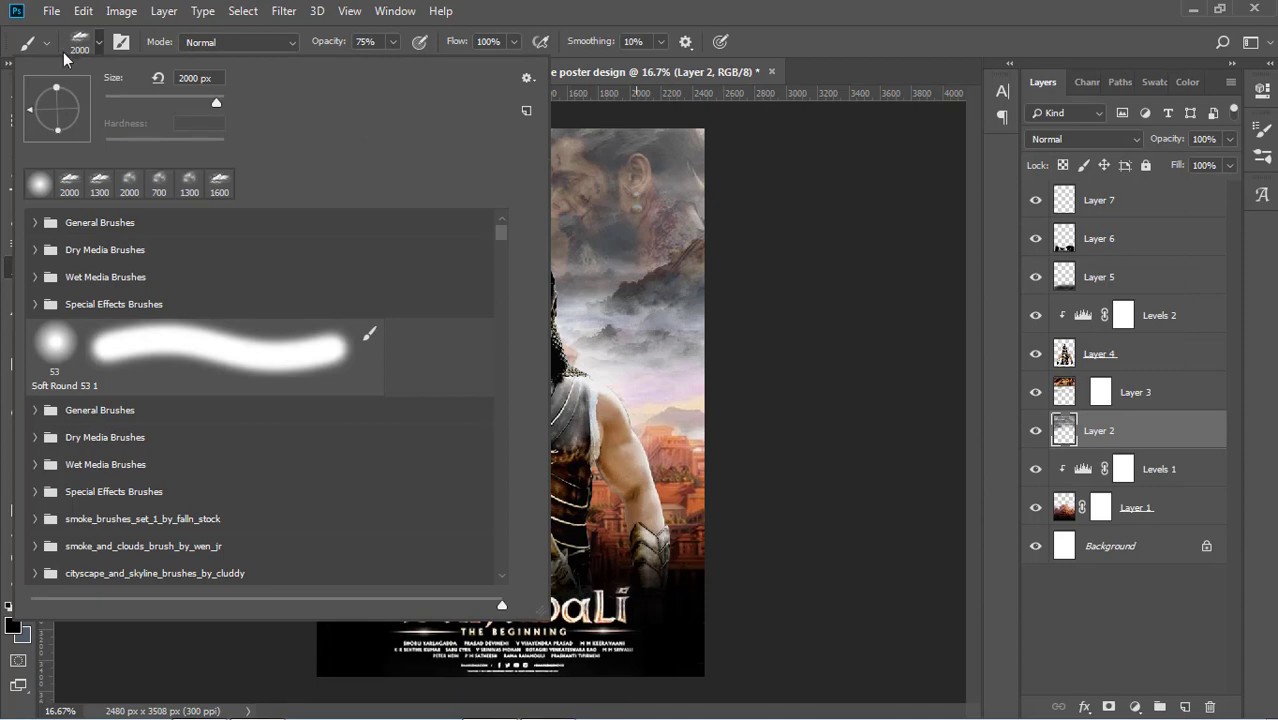
left_click(105, 43)
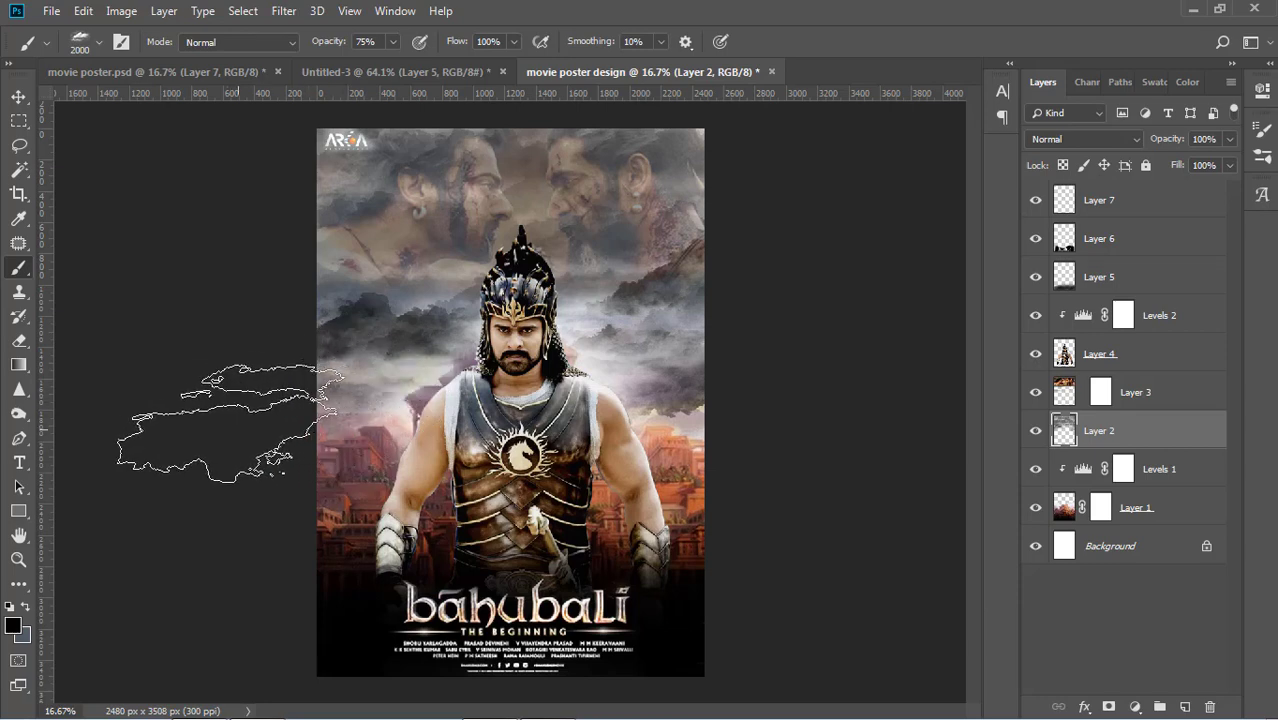
key("v")
left_click(118, 170)
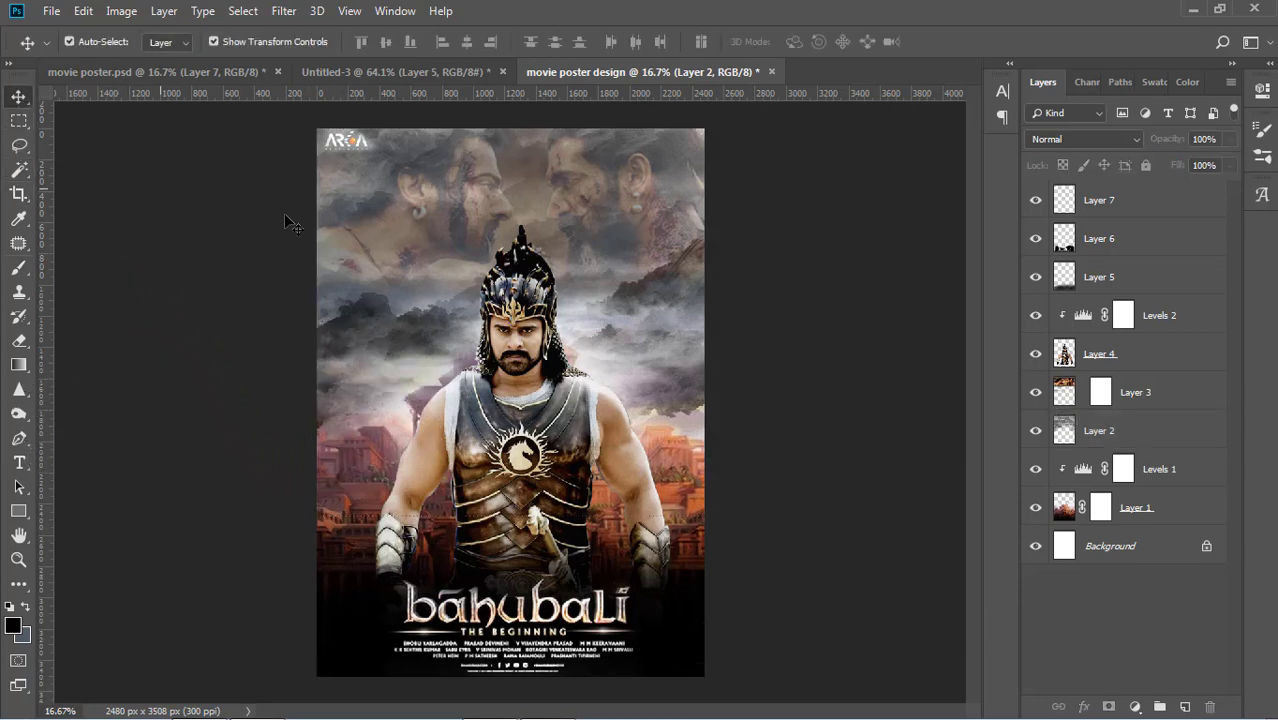
Step: Add a clipped Levels adjustment to the palace layer, Layer 1, raising its input black point and lowering its white point for stronger contrast
left_click(1150, 505)
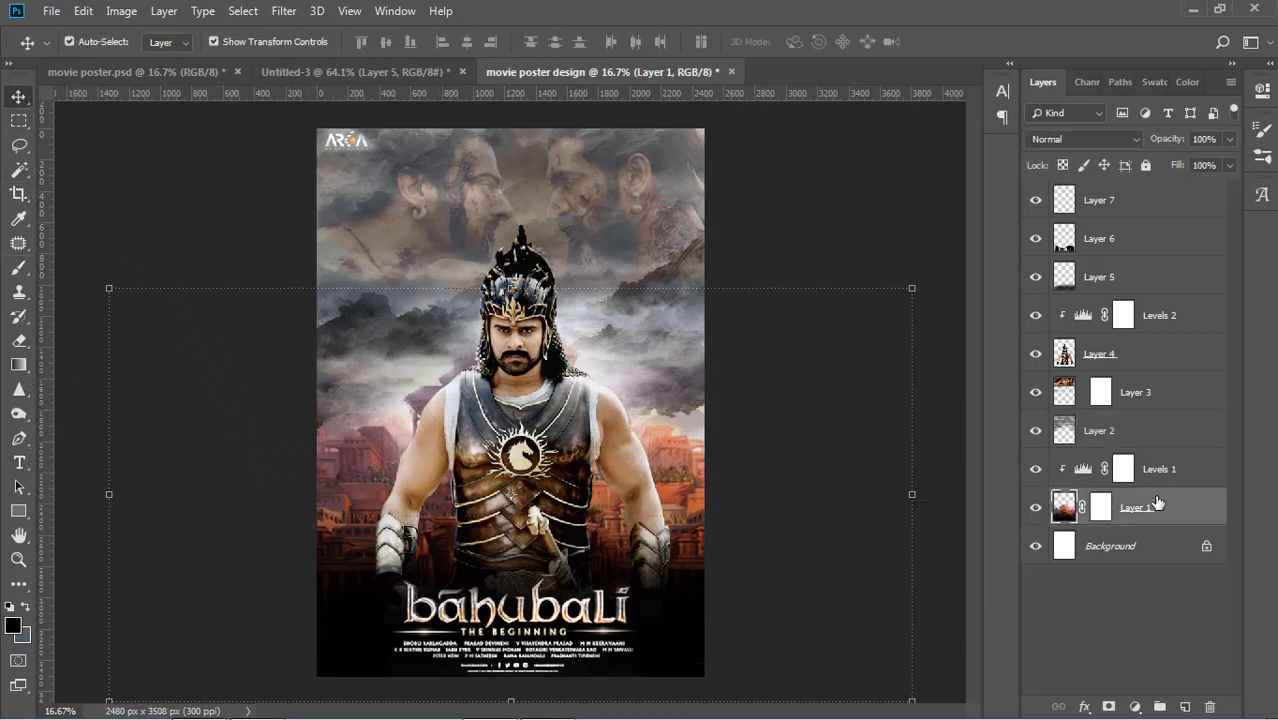
left_click(1135, 707)
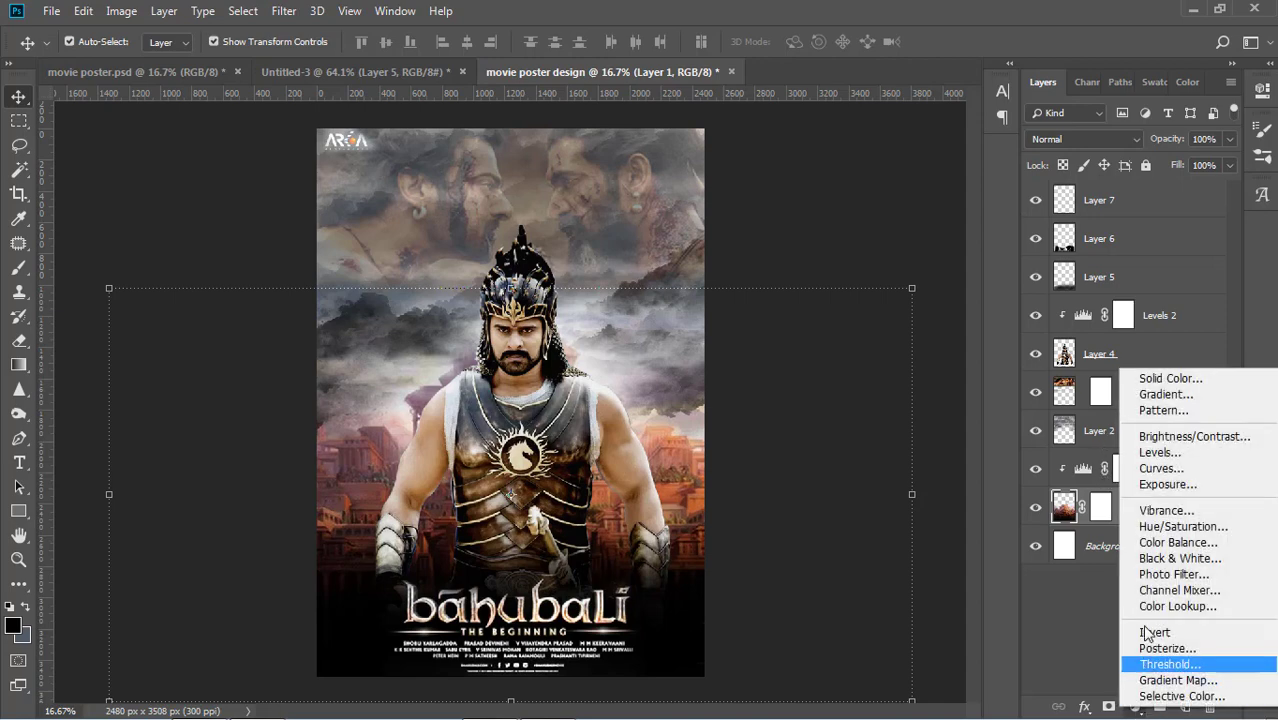
left_click(1142, 451)
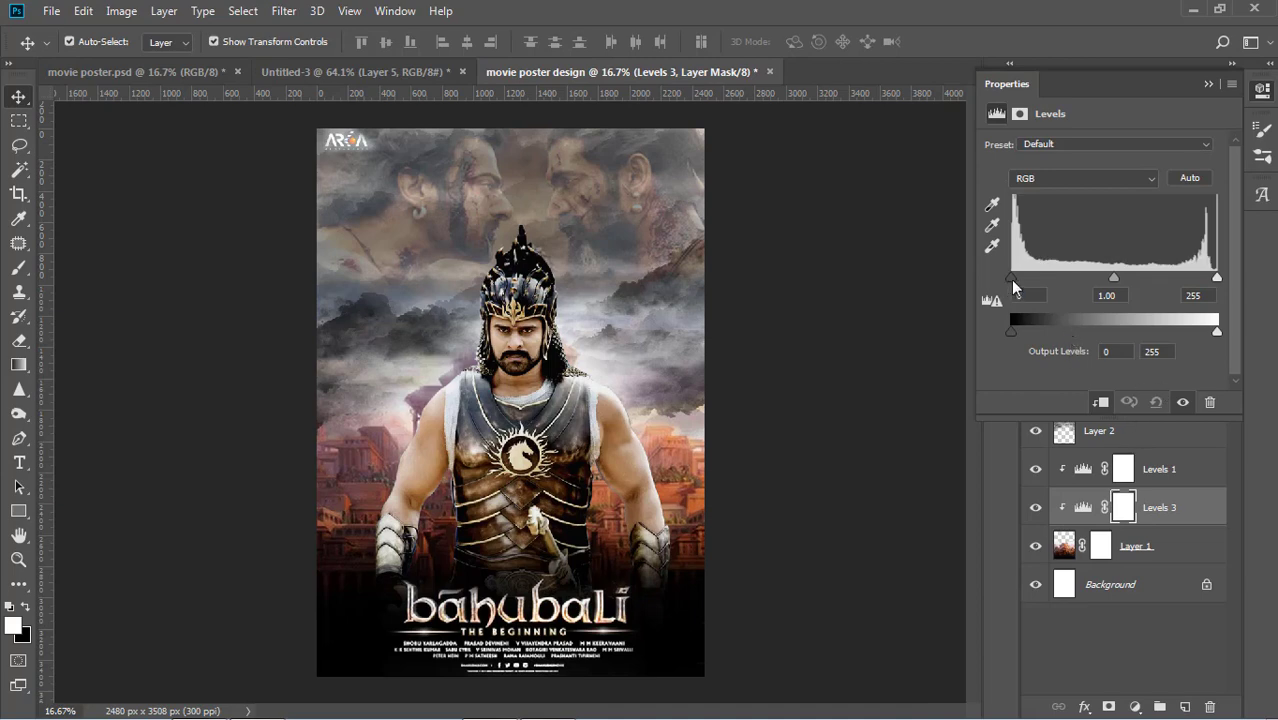
mouse_move(1012, 278)
left_mouse_down()
mouse_move(1036, 279)
mouse_move(1021, 287)
left_mouse_up()
left_click_drag(1216, 280, 1190, 282)
left_click(1208, 84)
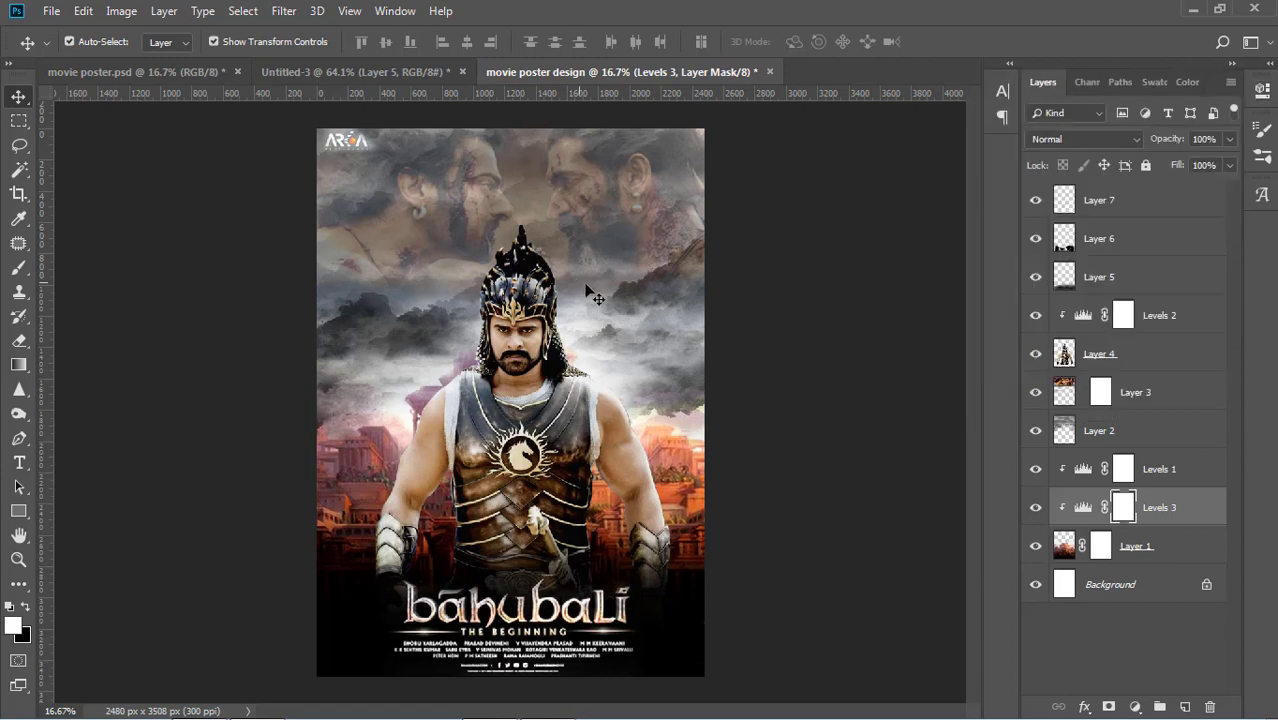
left_click(822, 428)
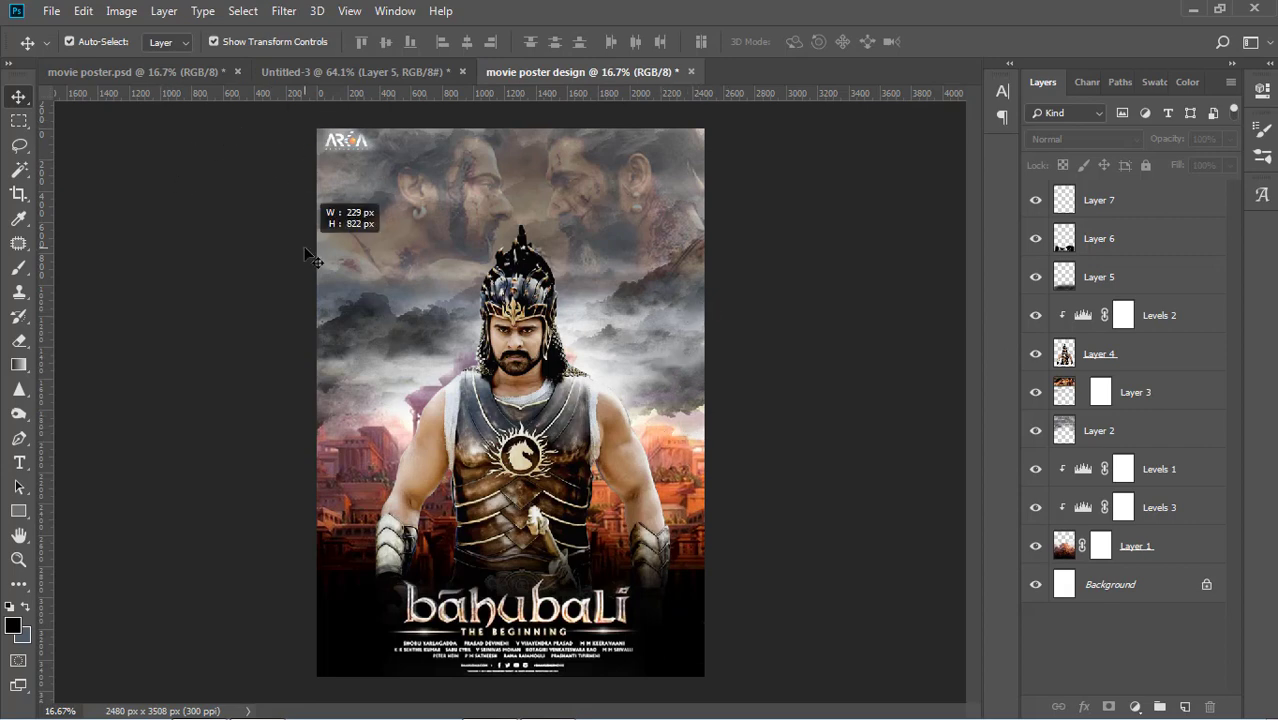
Step: Adjust the hero's layer with Hue/Saturation, setting hue to +2 and saturation to +18
left_click(588, 628)
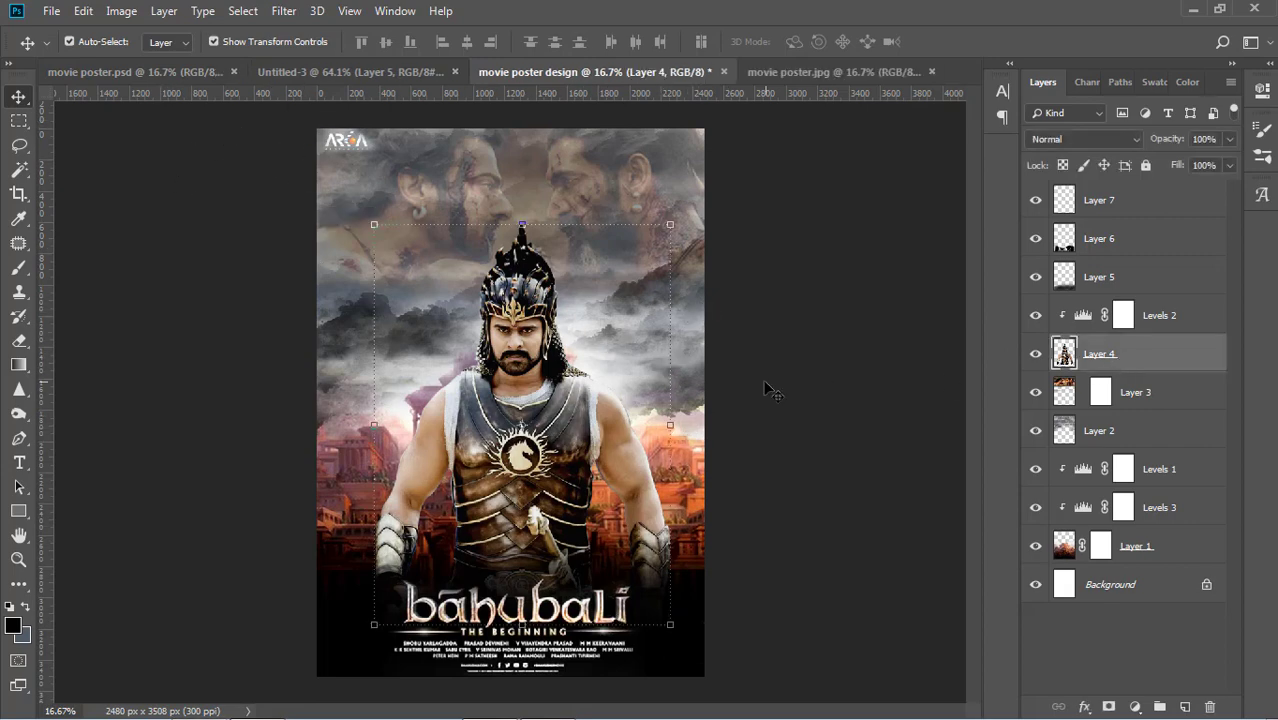
left_click(118, 12)
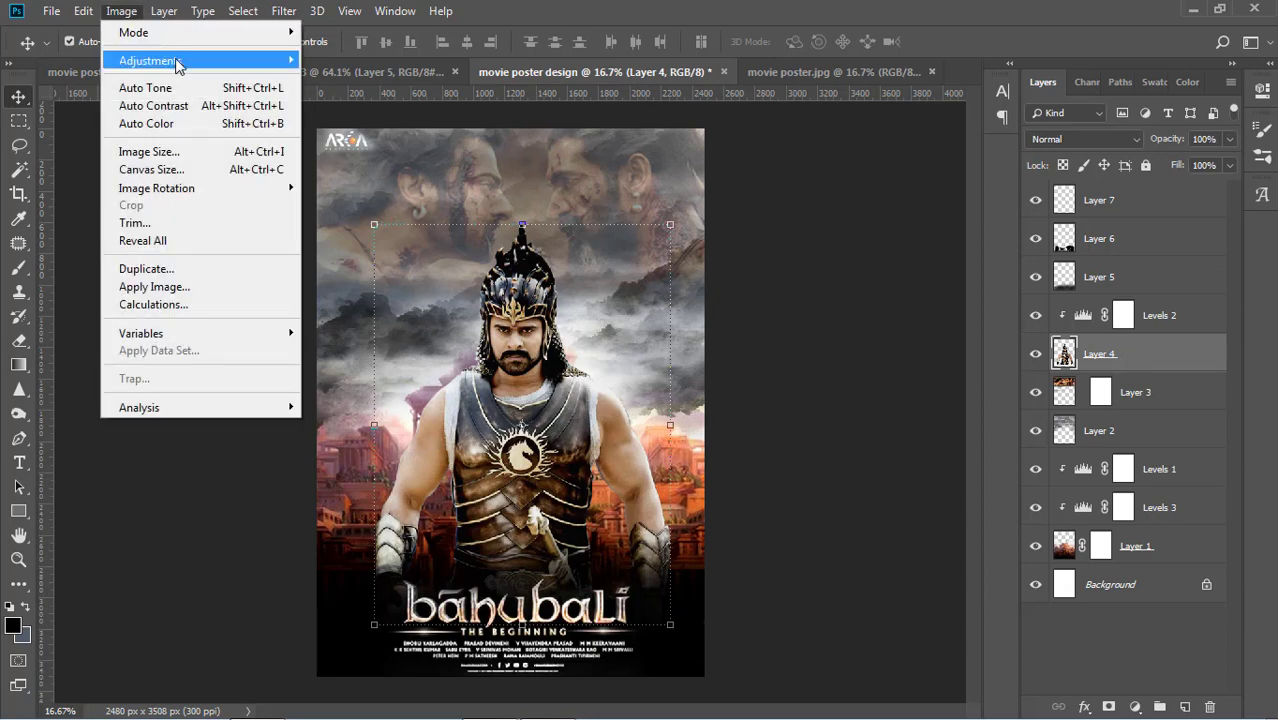
mouse_move(176, 62)
left_click(388, 163)
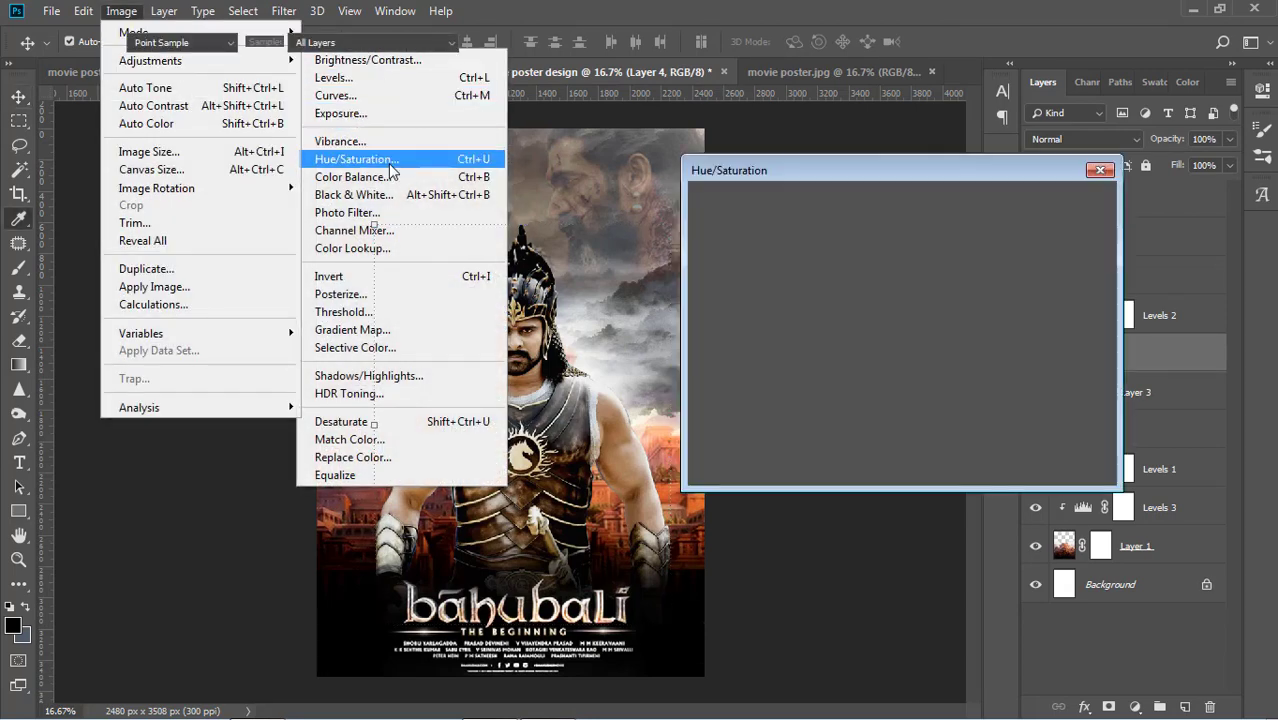
left_click_drag(859, 346, 885, 345)
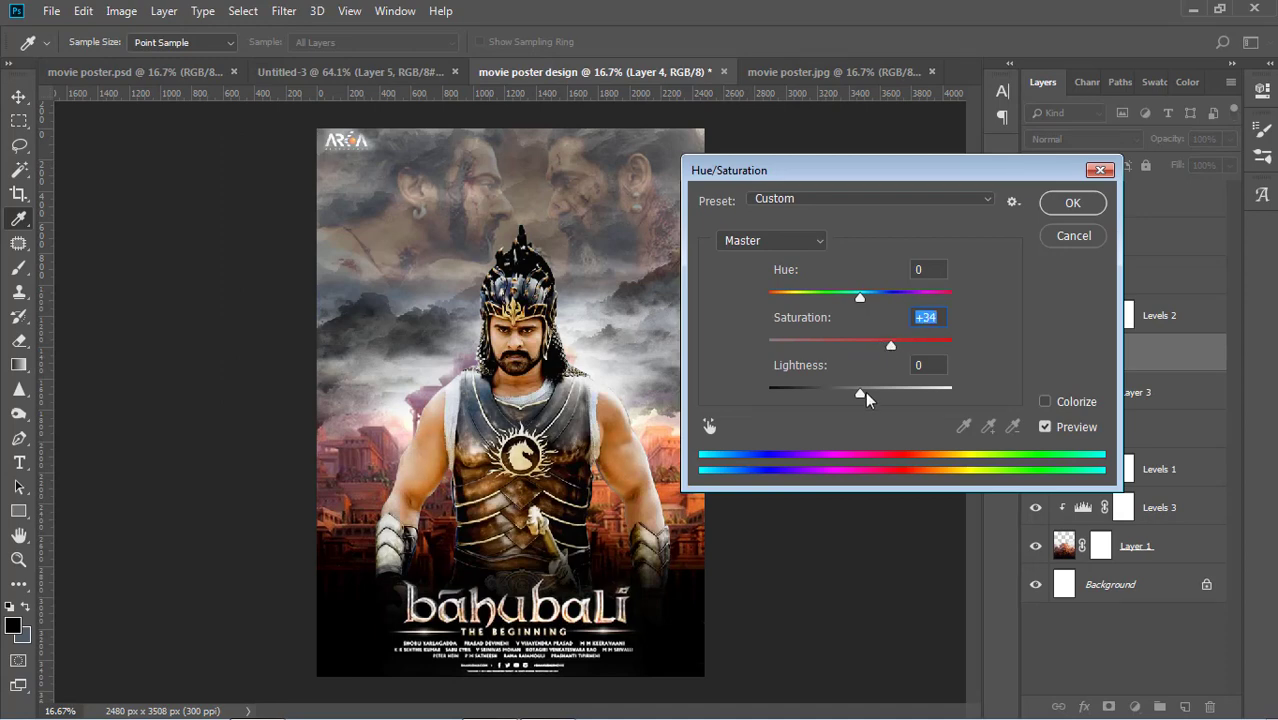
mouse_move(857, 393)
left_mouse_down()
mouse_move(845, 393)
mouse_move(859, 393)
left_mouse_up()
mouse_move(860, 296)
left_mouse_down()
mouse_move(847, 295)
mouse_move(862, 298)
left_mouse_up()
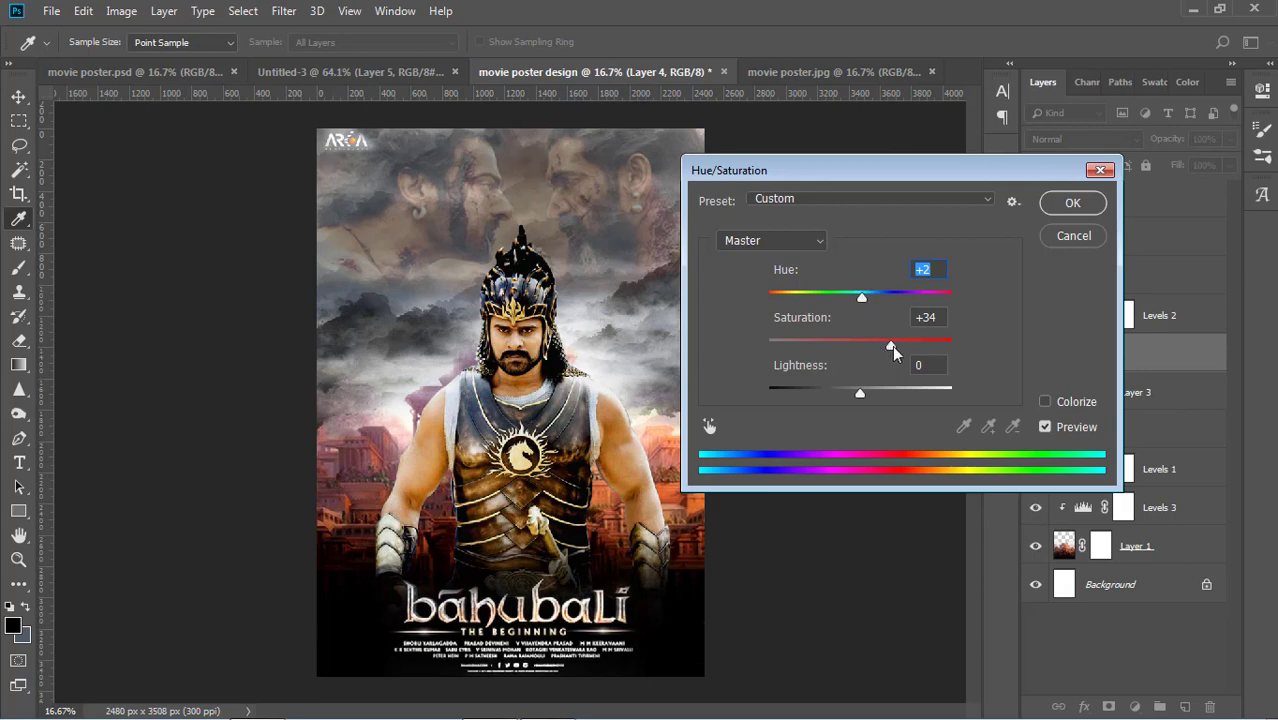
left_click_drag(894, 350, 878, 349)
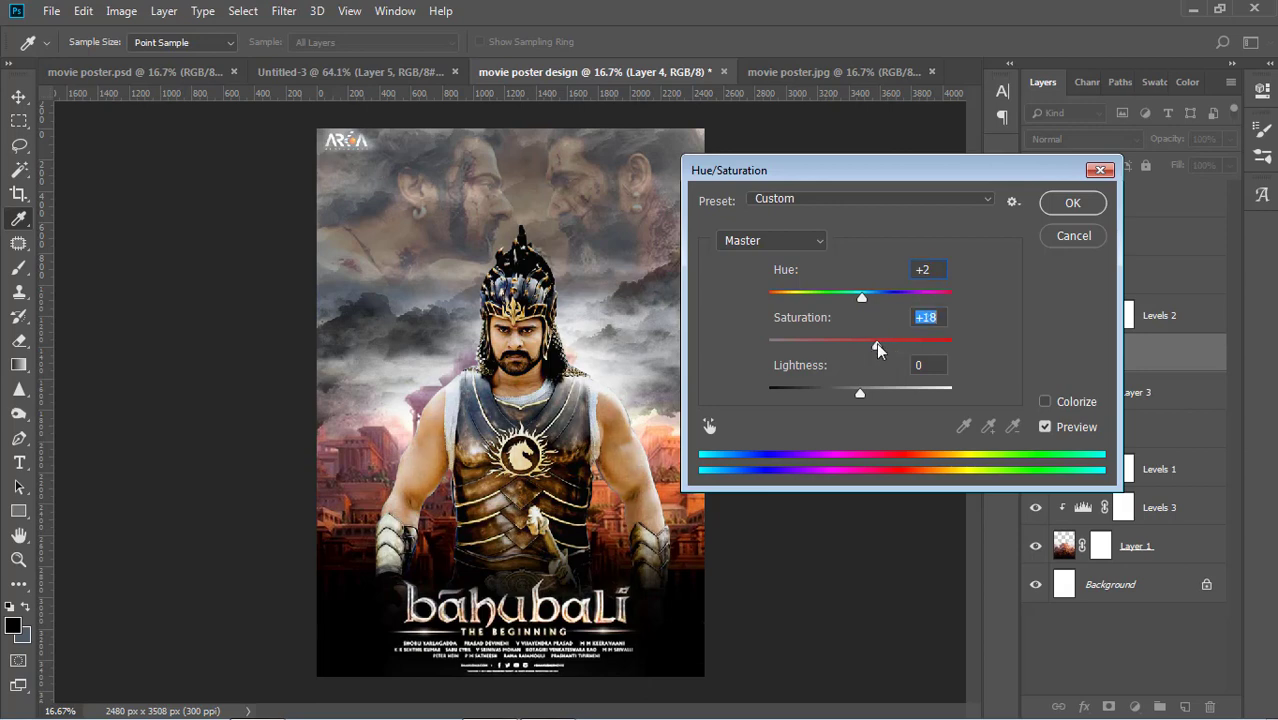
left_click(1073, 203)
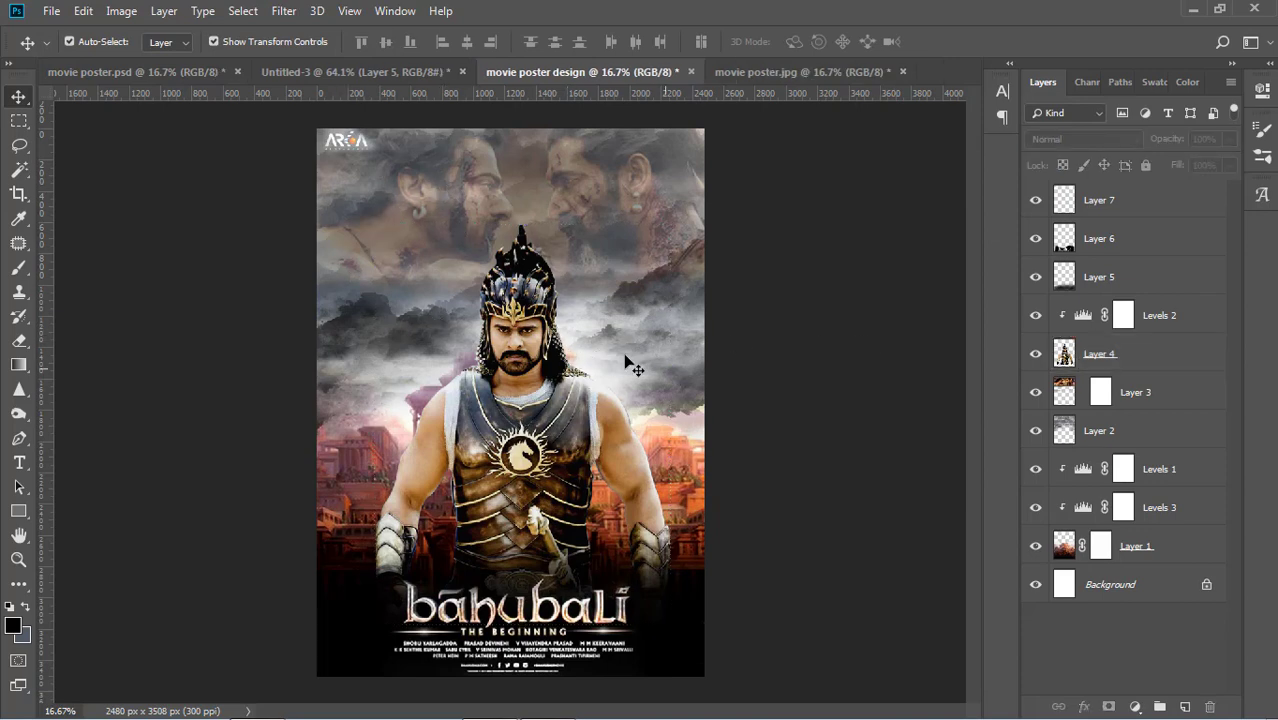
Step: Save the poster as a layered Photoshop file named movie poster design in the photoshop folder
left_click(50, 11)
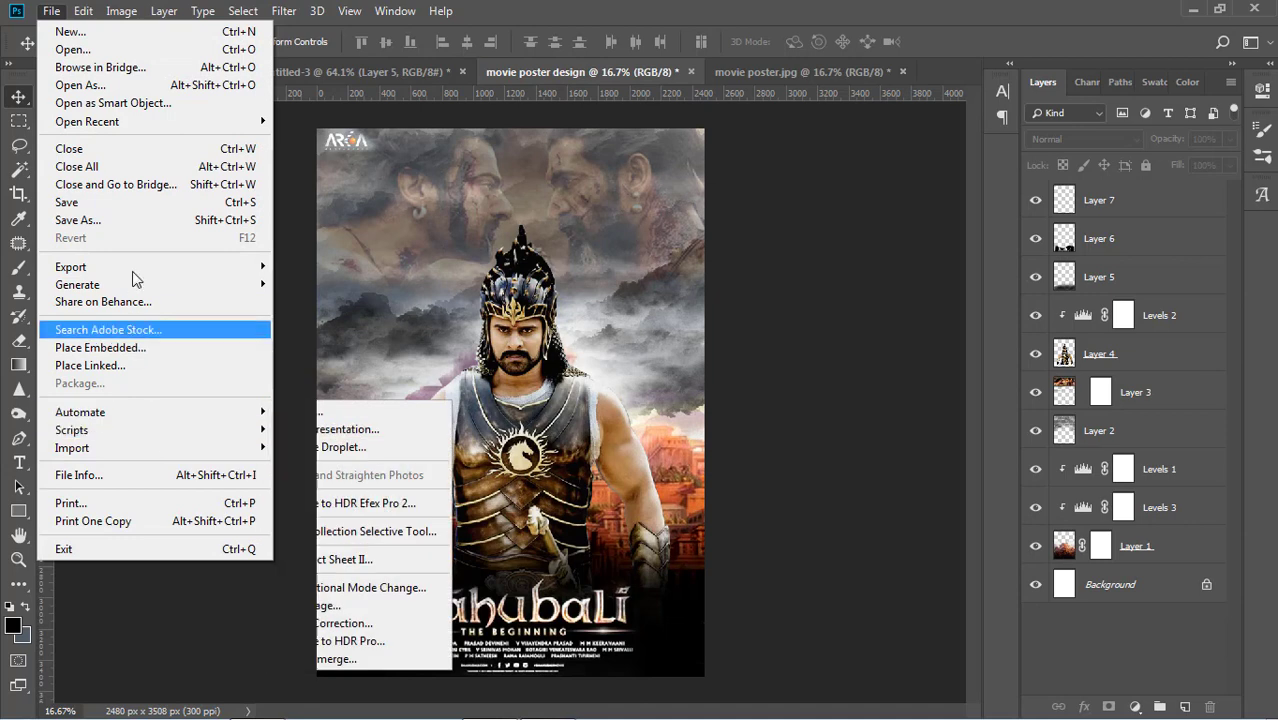
left_click(168, 226)
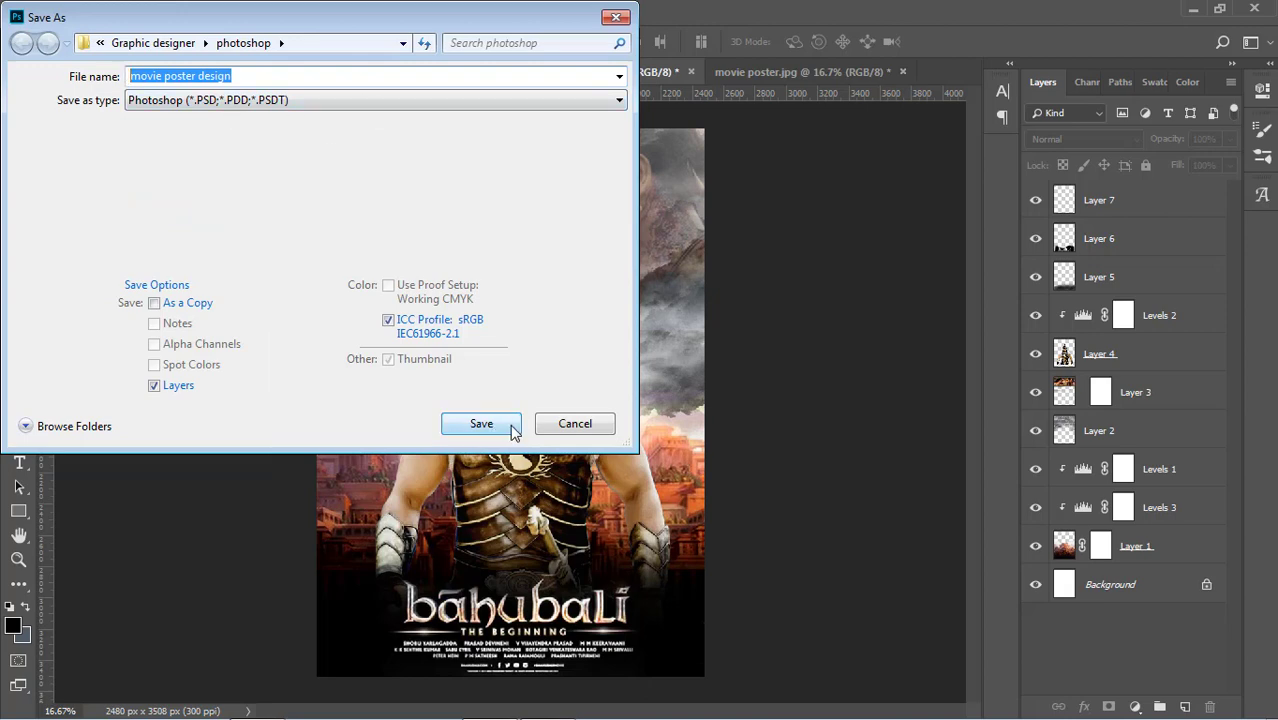
left_click(481, 424)
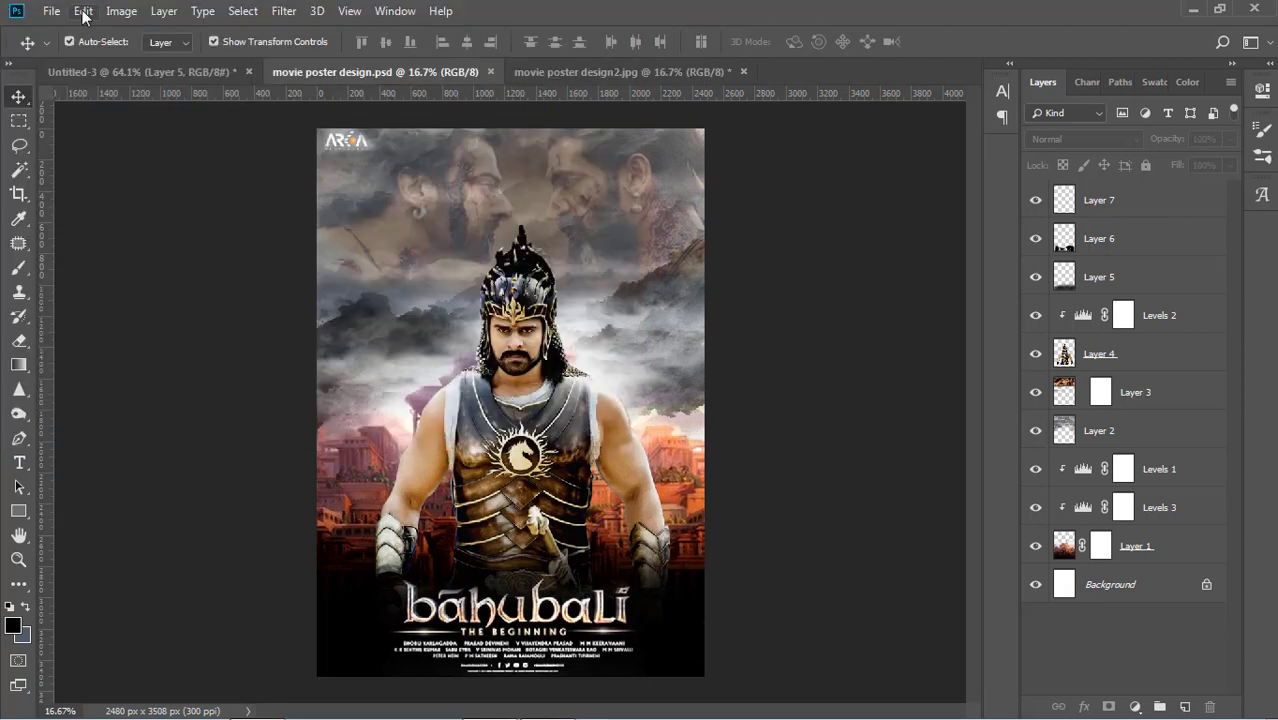
left_click(51, 11)
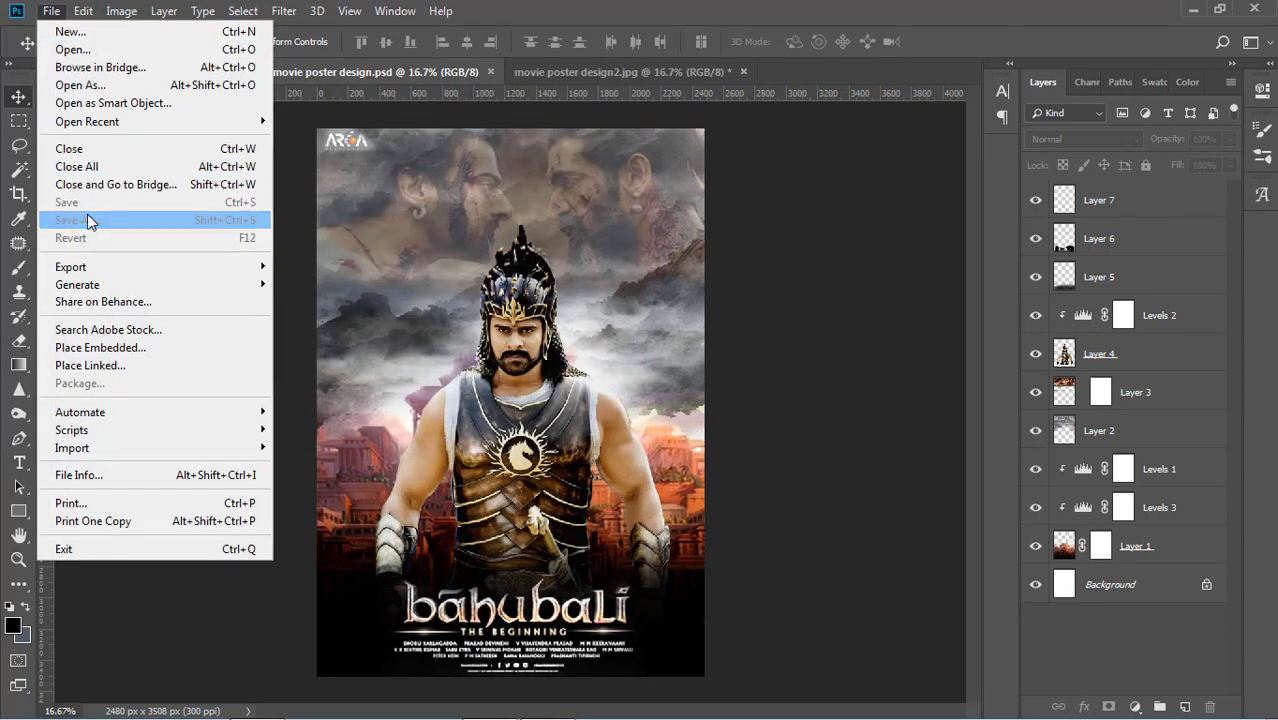
left_click(88, 221)
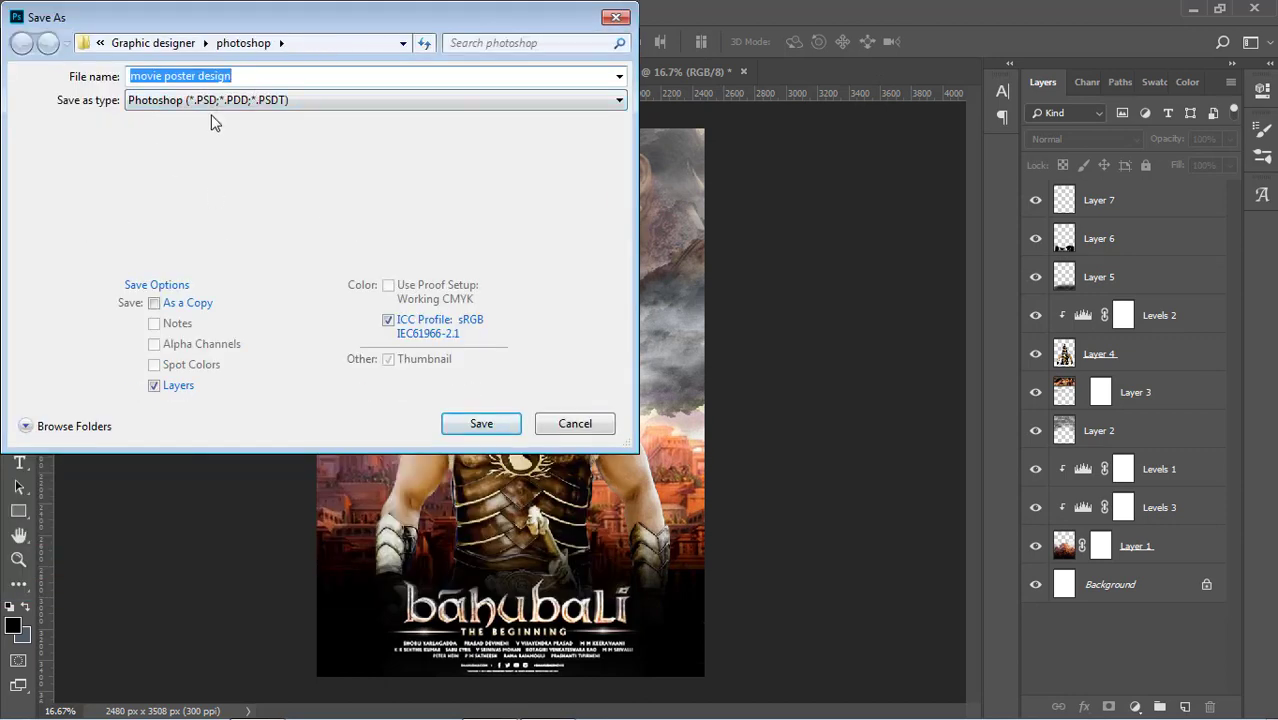
left_click(572, 424)
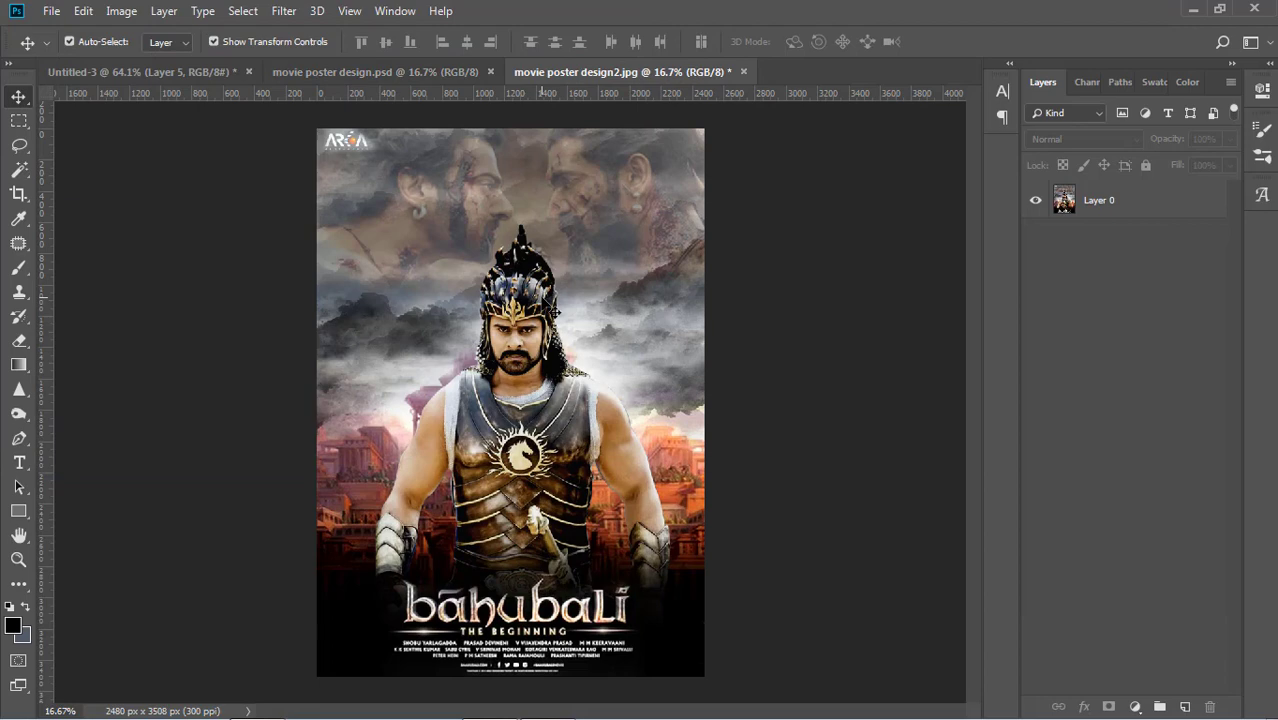
Step: Warm the whole flattened poster in movie poster design2.jpg with Color Balance, shifting the midtones toward red
key("ctrl+a")
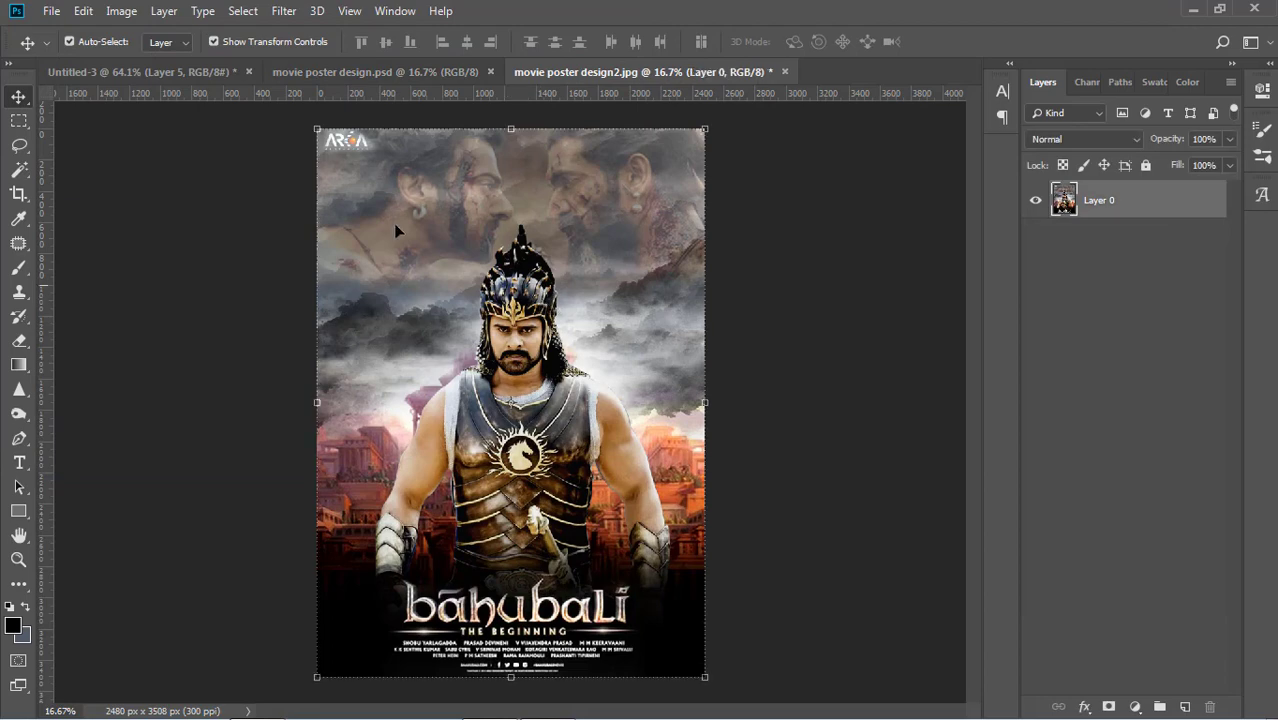
left_click(121, 10)
mouse_move(155, 68)
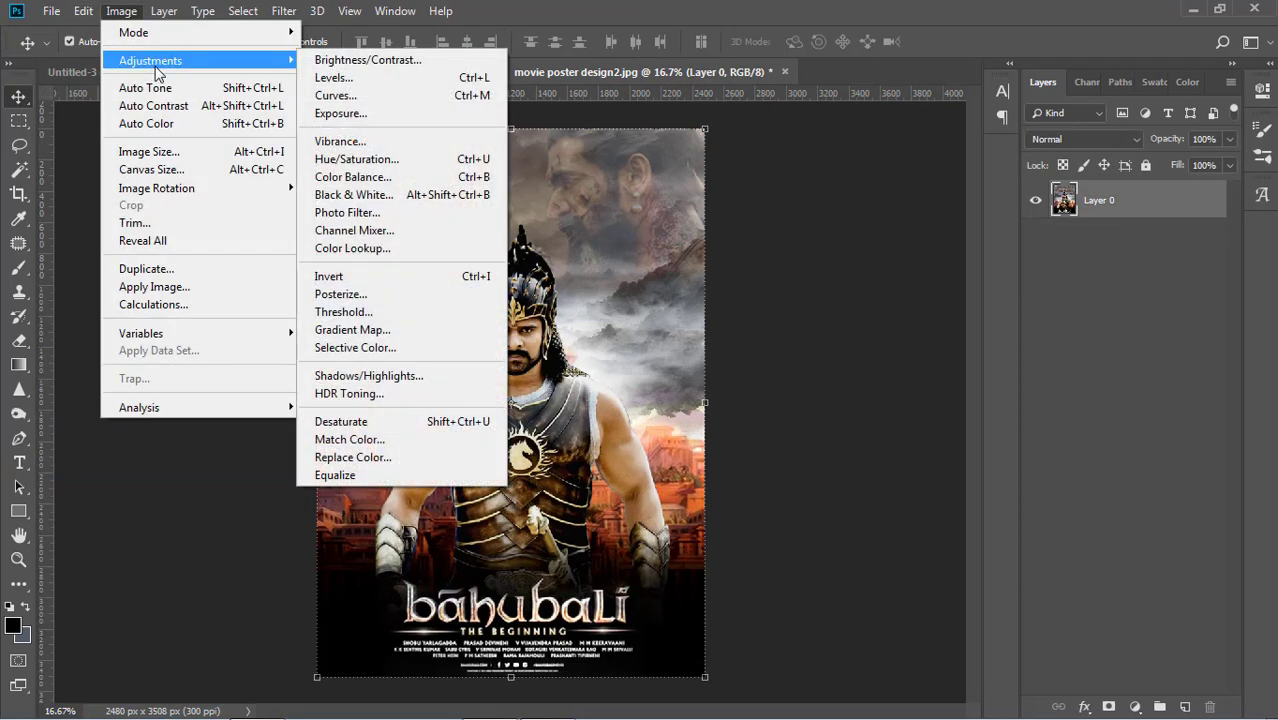
left_click(383, 176)
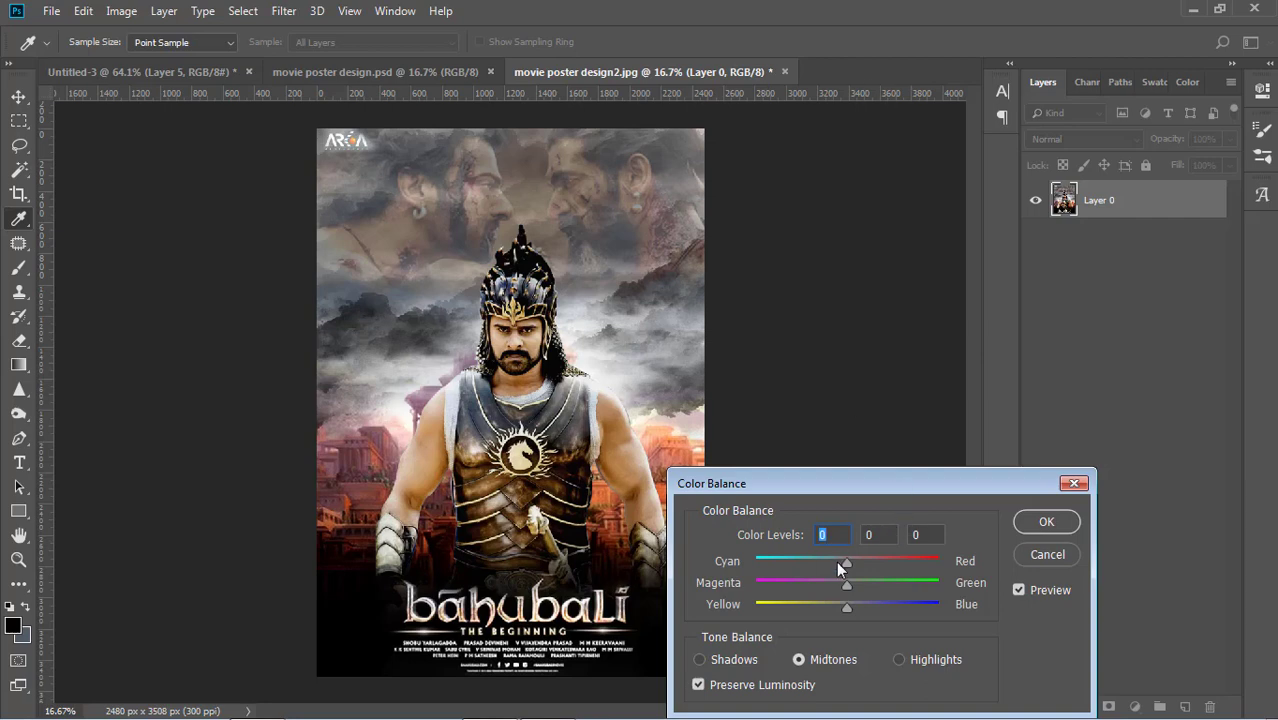
mouse_move(869, 562)
left_mouse_down()
mouse_move(888, 560)
mouse_move(836, 586)
mouse_move(823, 609)
mouse_move(884, 598)
mouse_move(831, 603)
mouse_move(851, 580)
left_mouse_up()
key("v")
left_click(1046, 522)
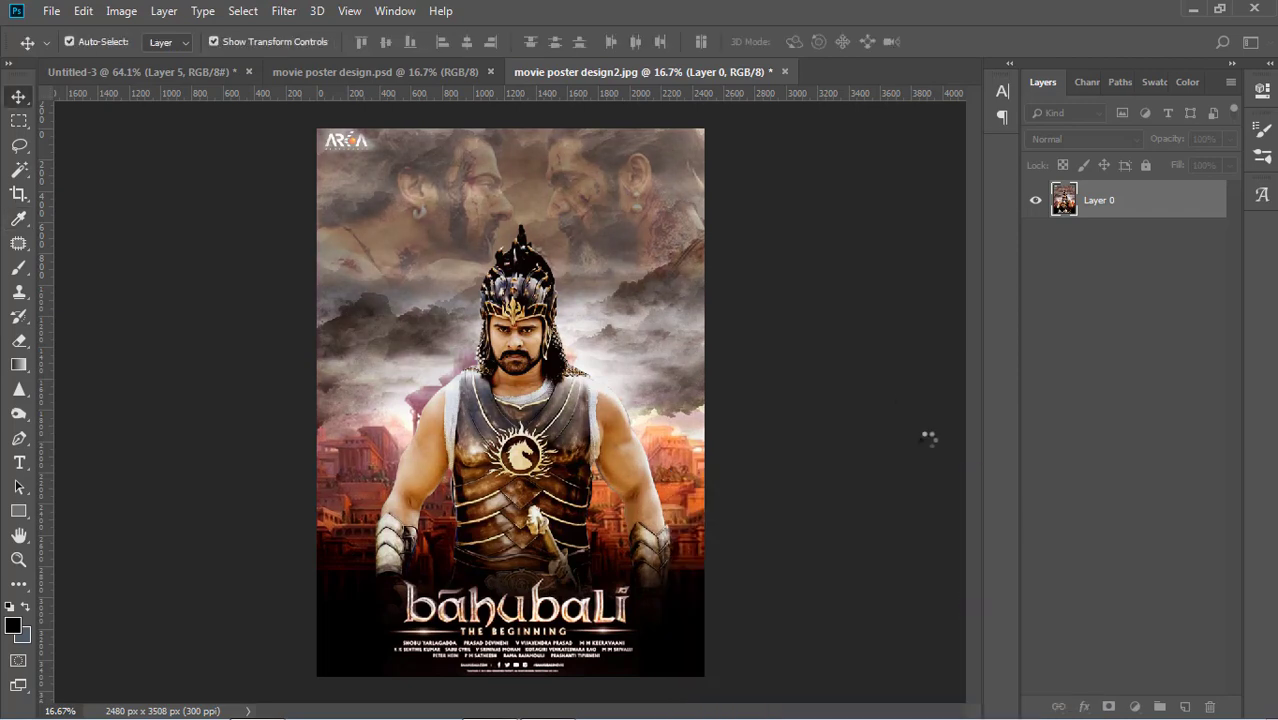
left_click(725, 397)
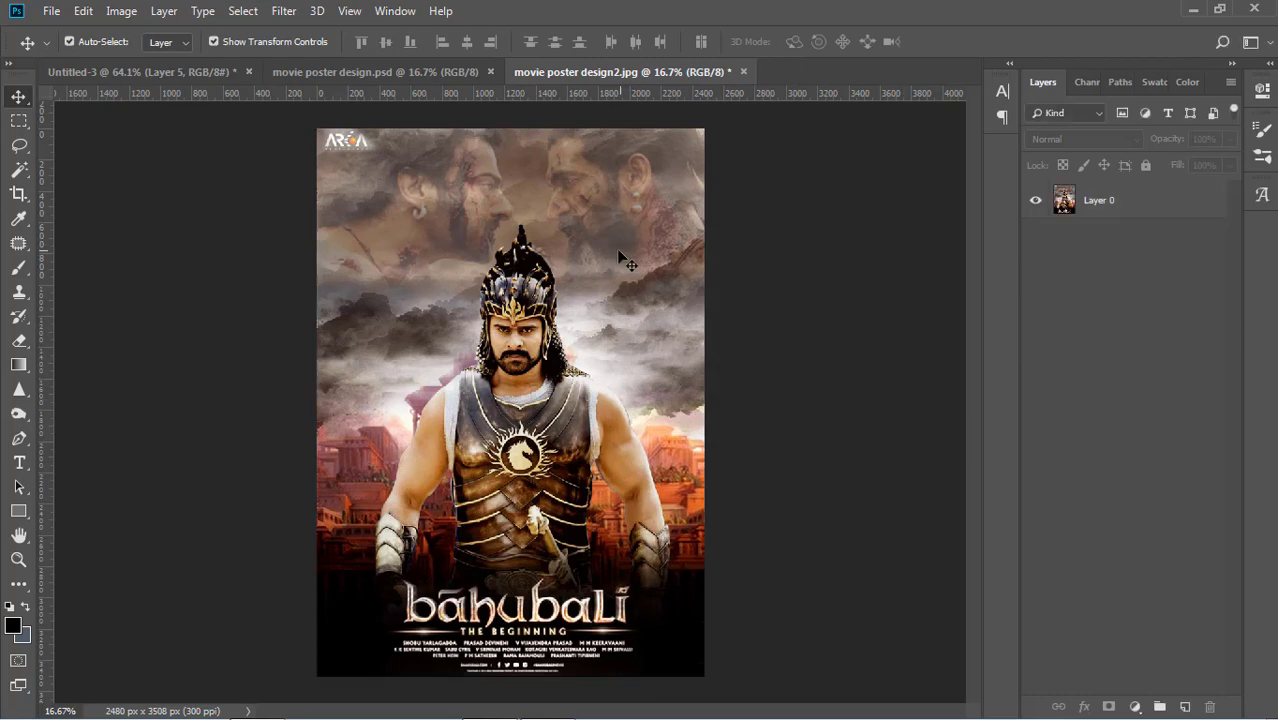
Step: Add a Hue/Saturation adjustment layer above the flattened poster and adjust its overall hue and saturation
left_click(617, 255)
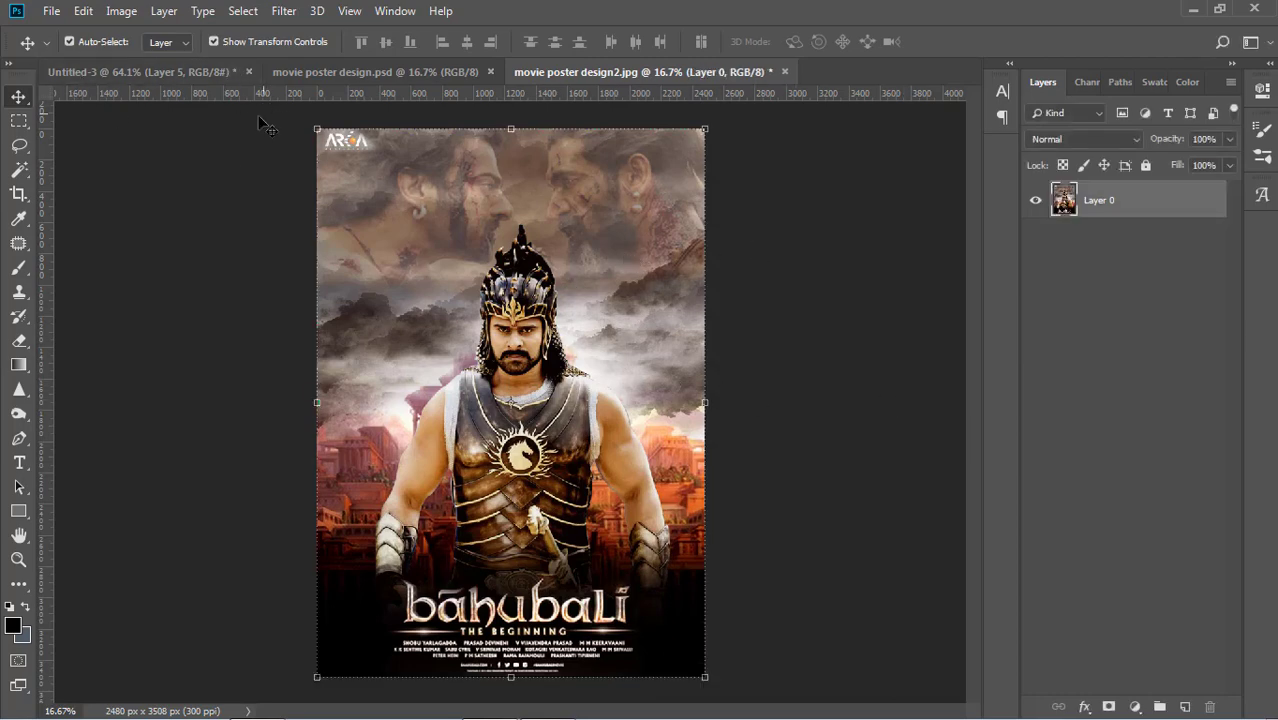
left_click(1130, 500)
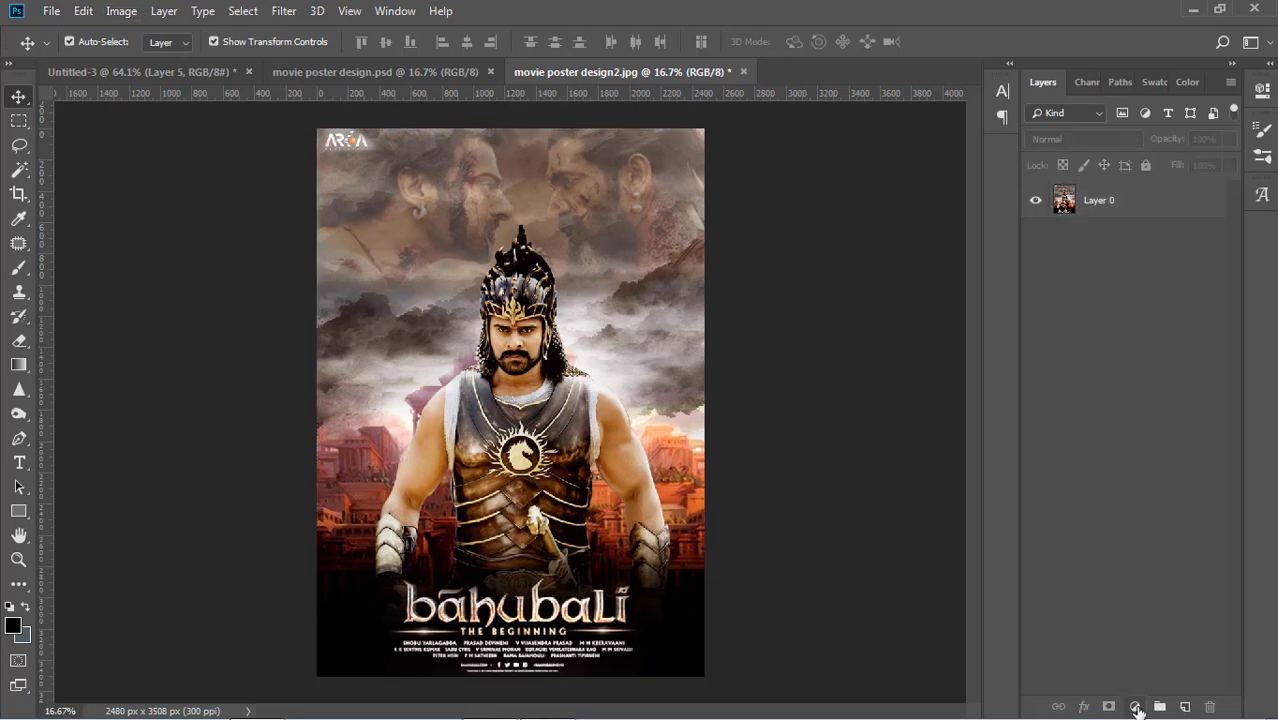
left_click(1134, 707)
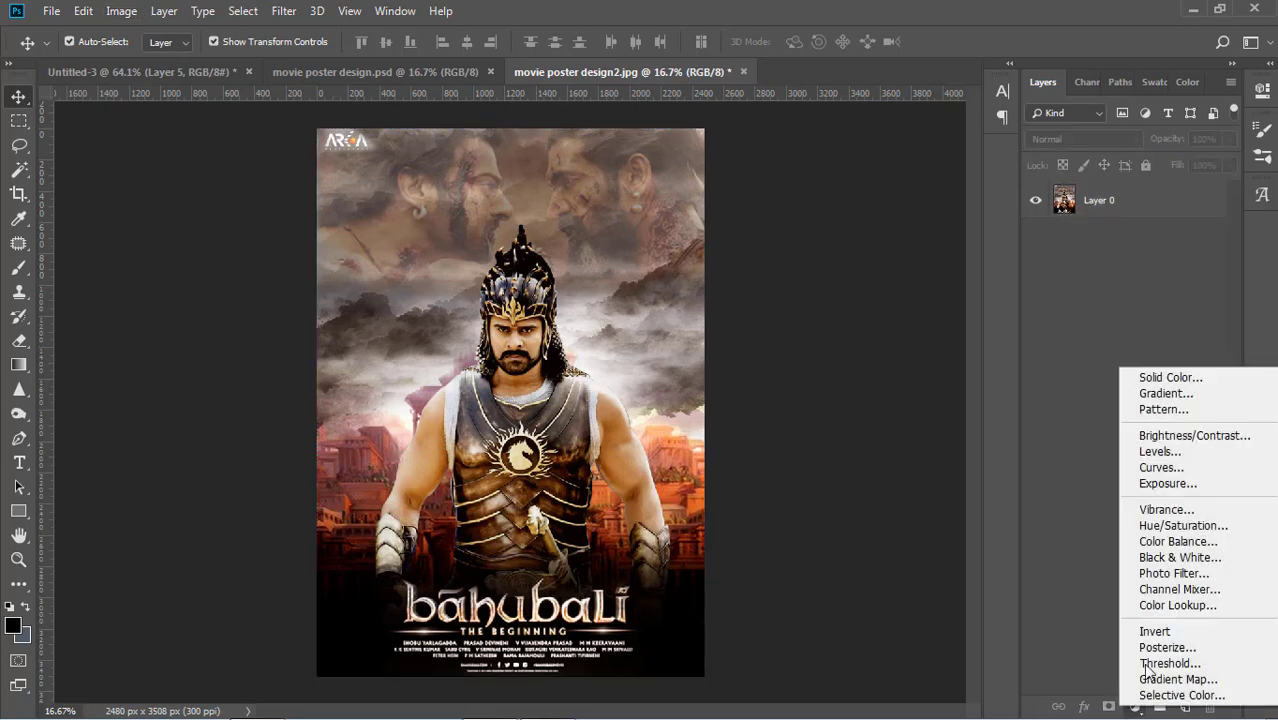
left_click(1205, 525)
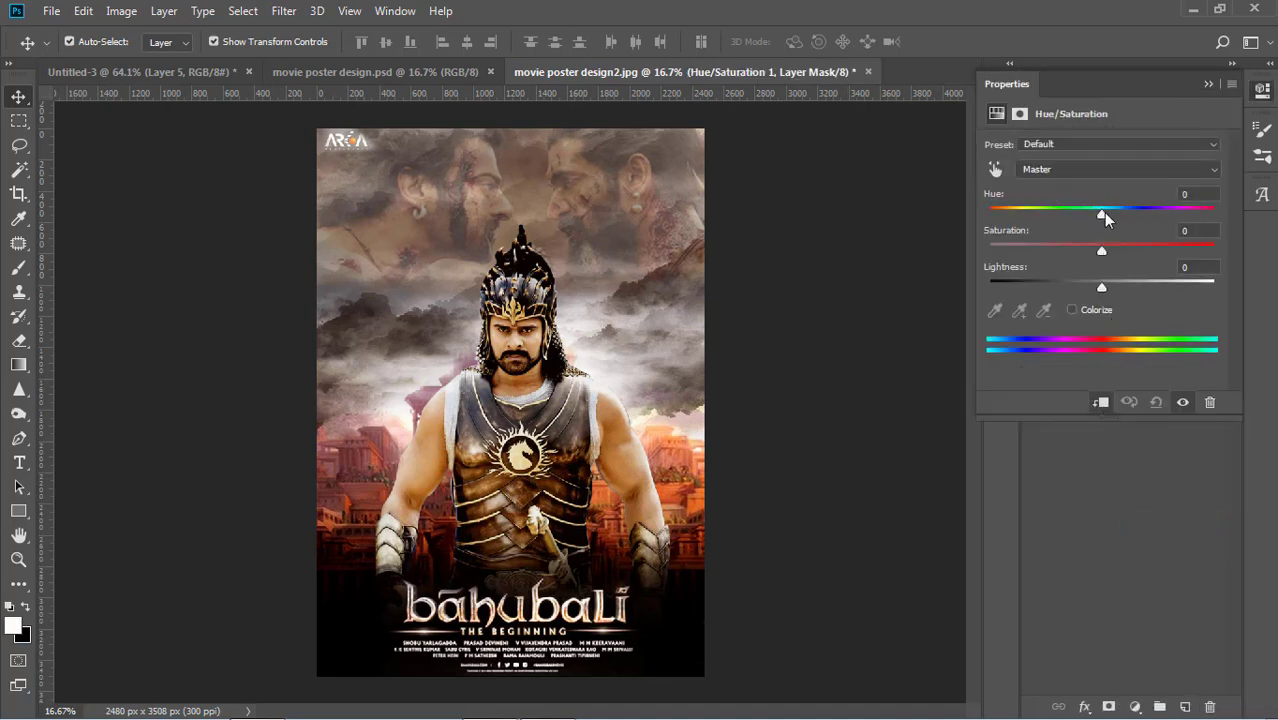
left_click_drag(1103, 213, 1105, 214)
left_click_drag(1106, 212, 1071, 217)
left_click_drag(1083, 220, 1078, 253)
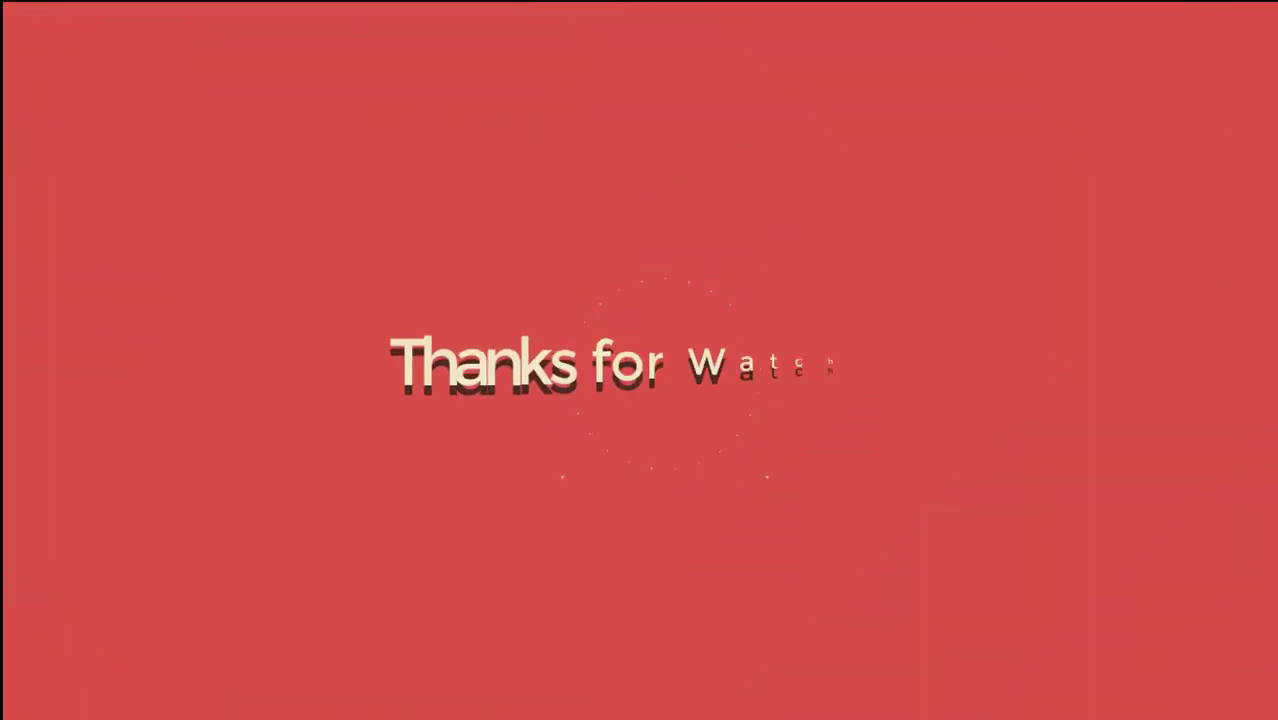